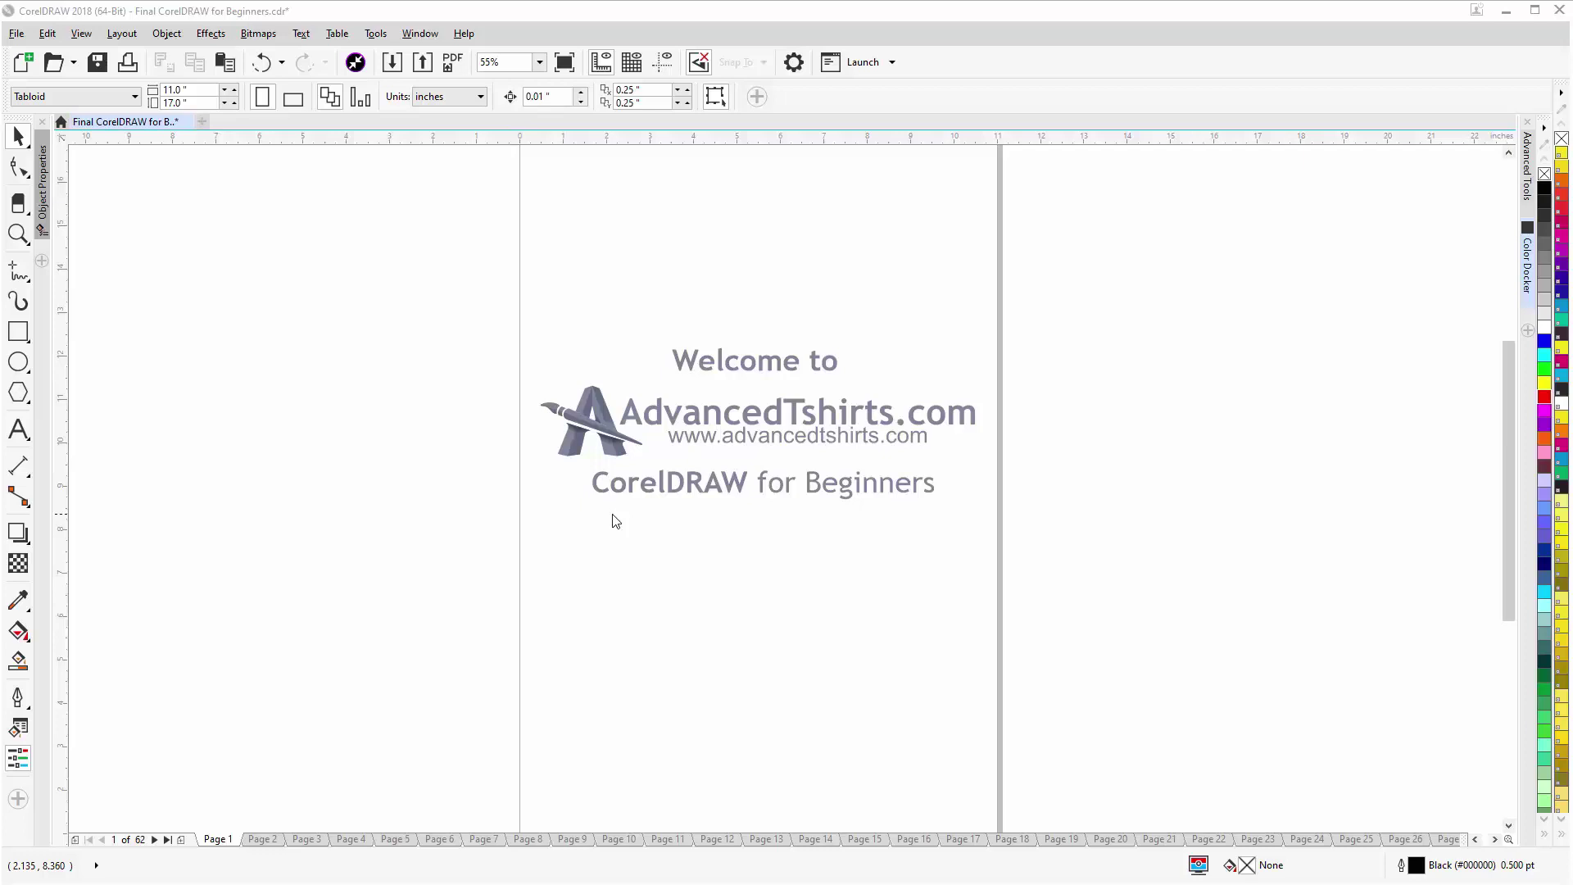
left_click(357, 845)
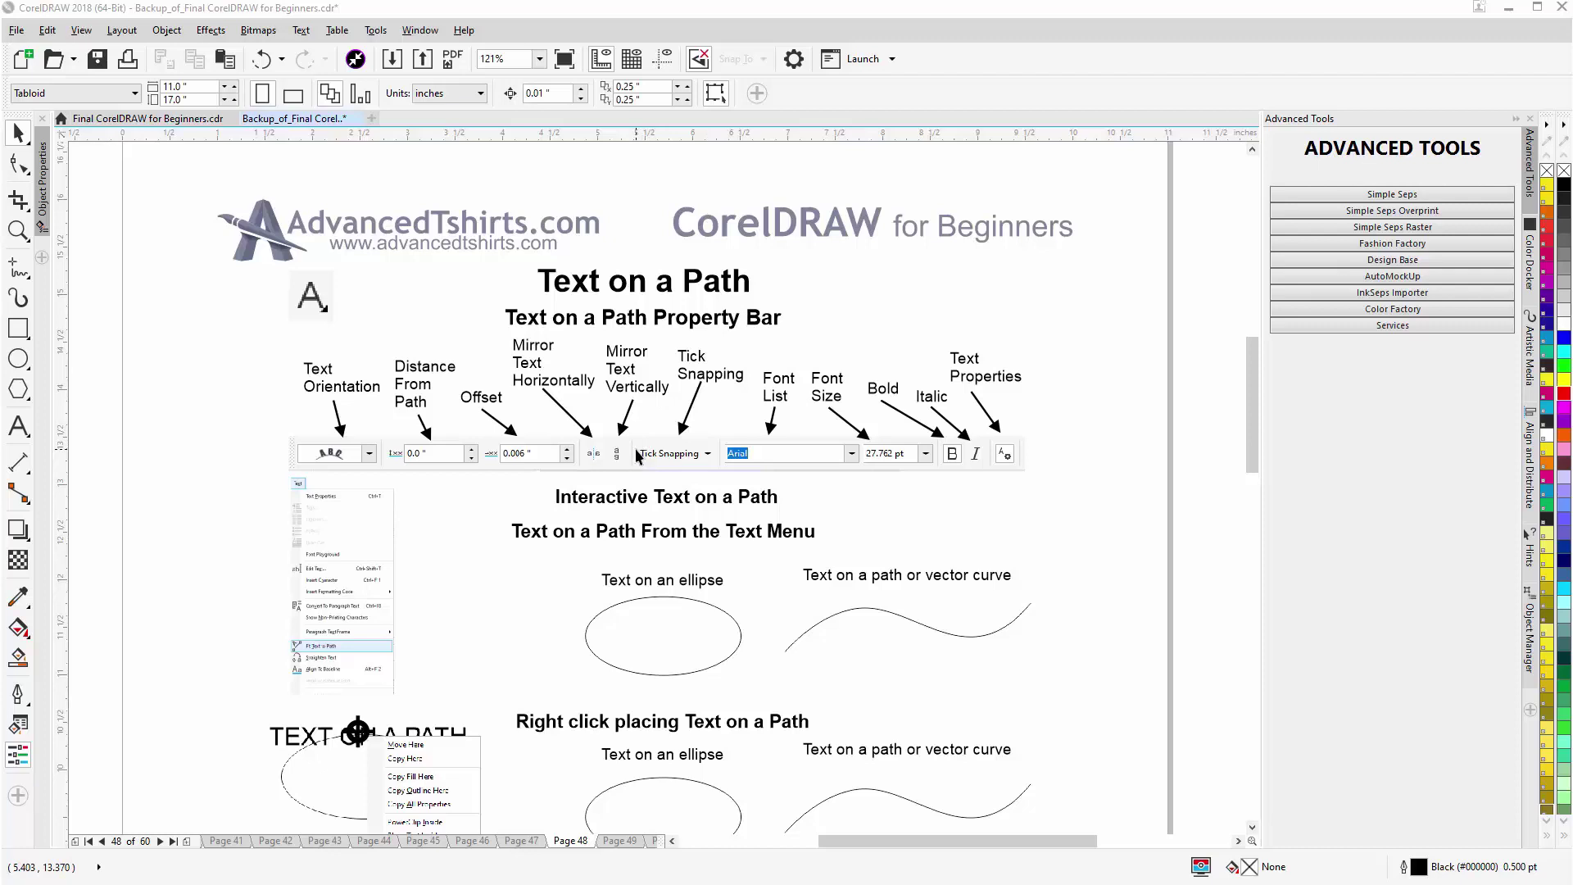
Fit the upper "Text on an ellipse" text to the top of the ellipse beneath it
left_click(665, 590)
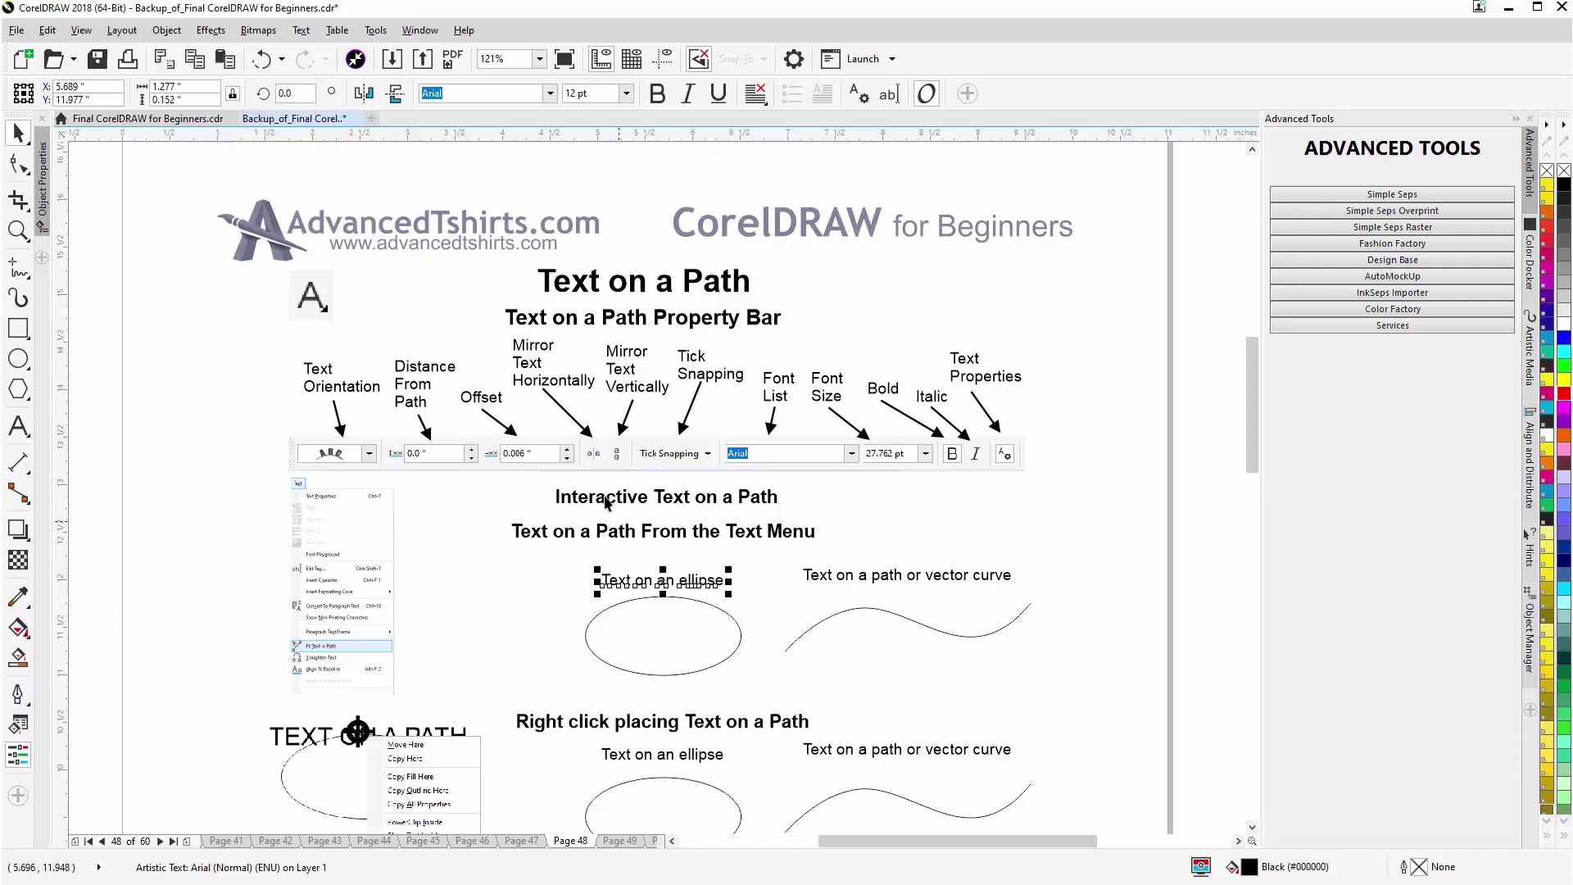
left_click(301, 31)
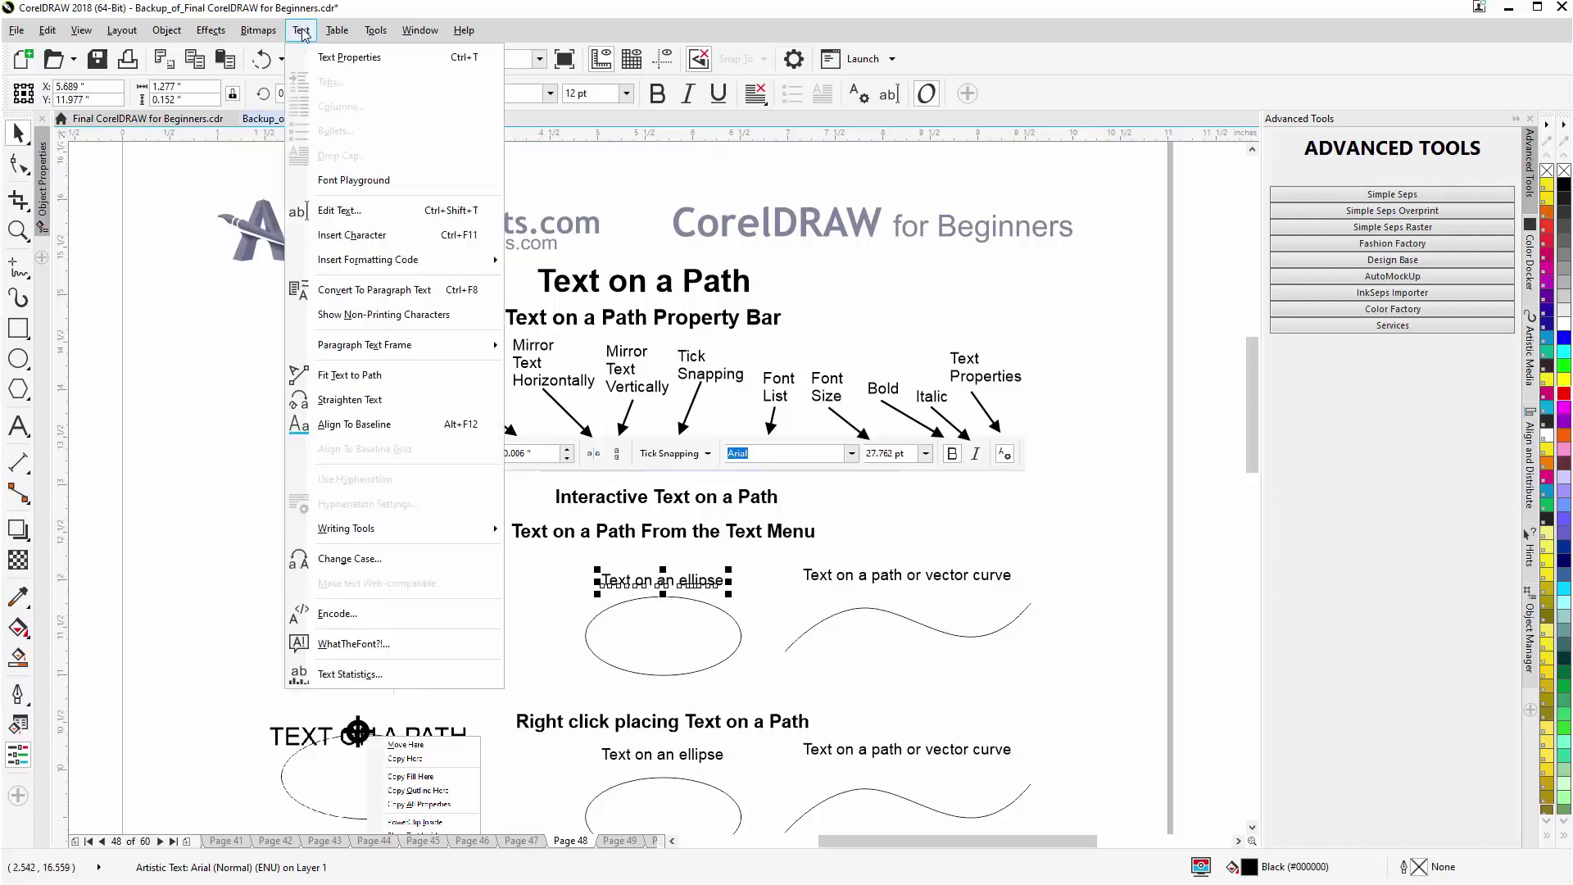
left_click(335, 377)
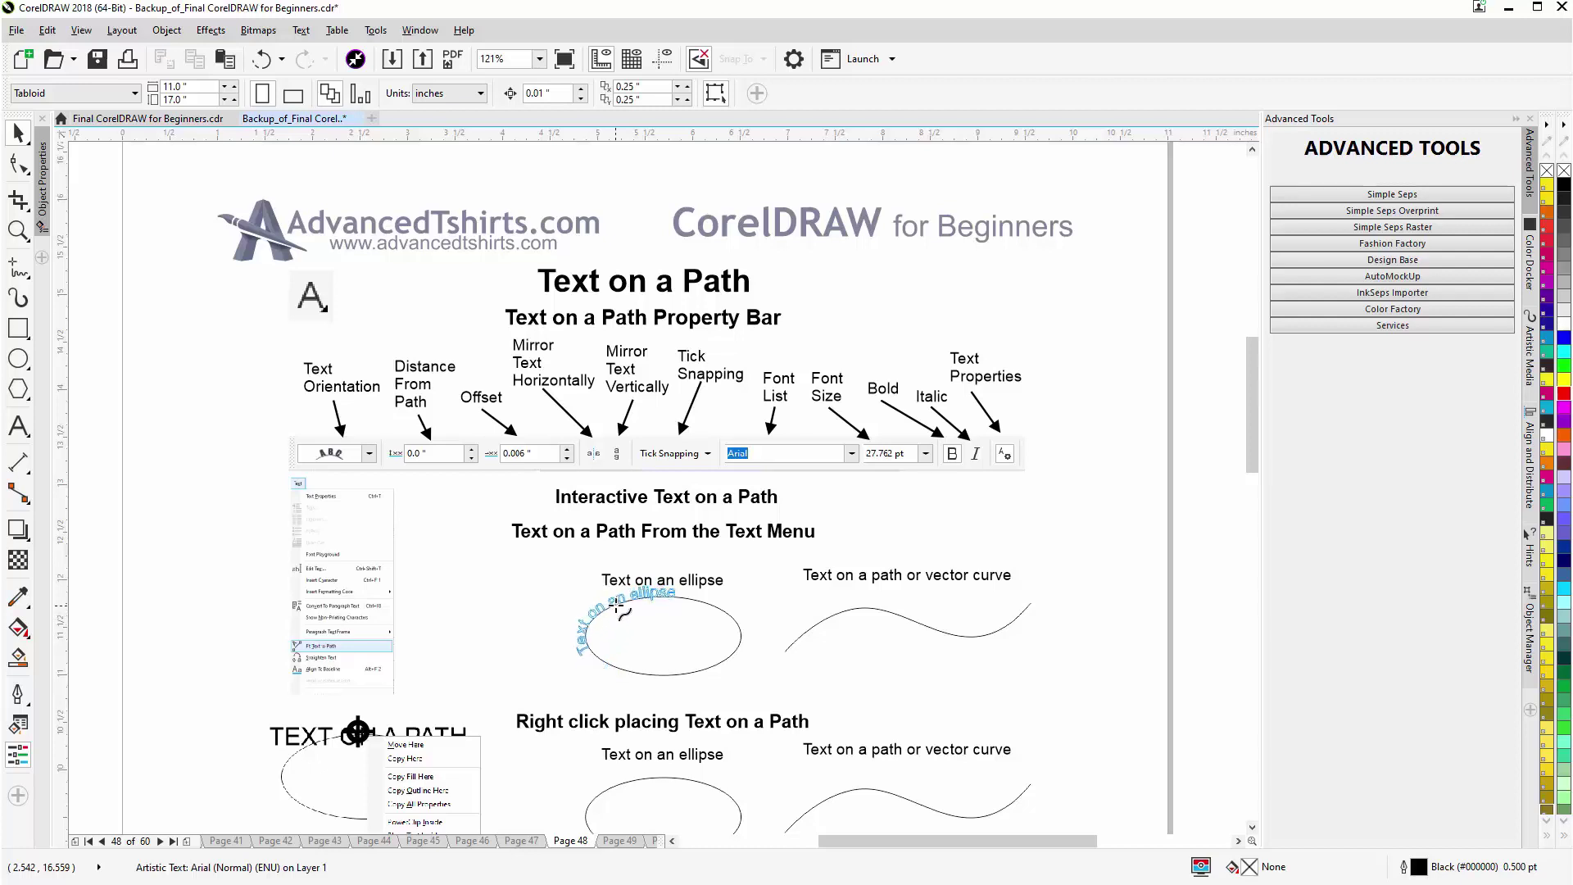
left_click(665, 598)
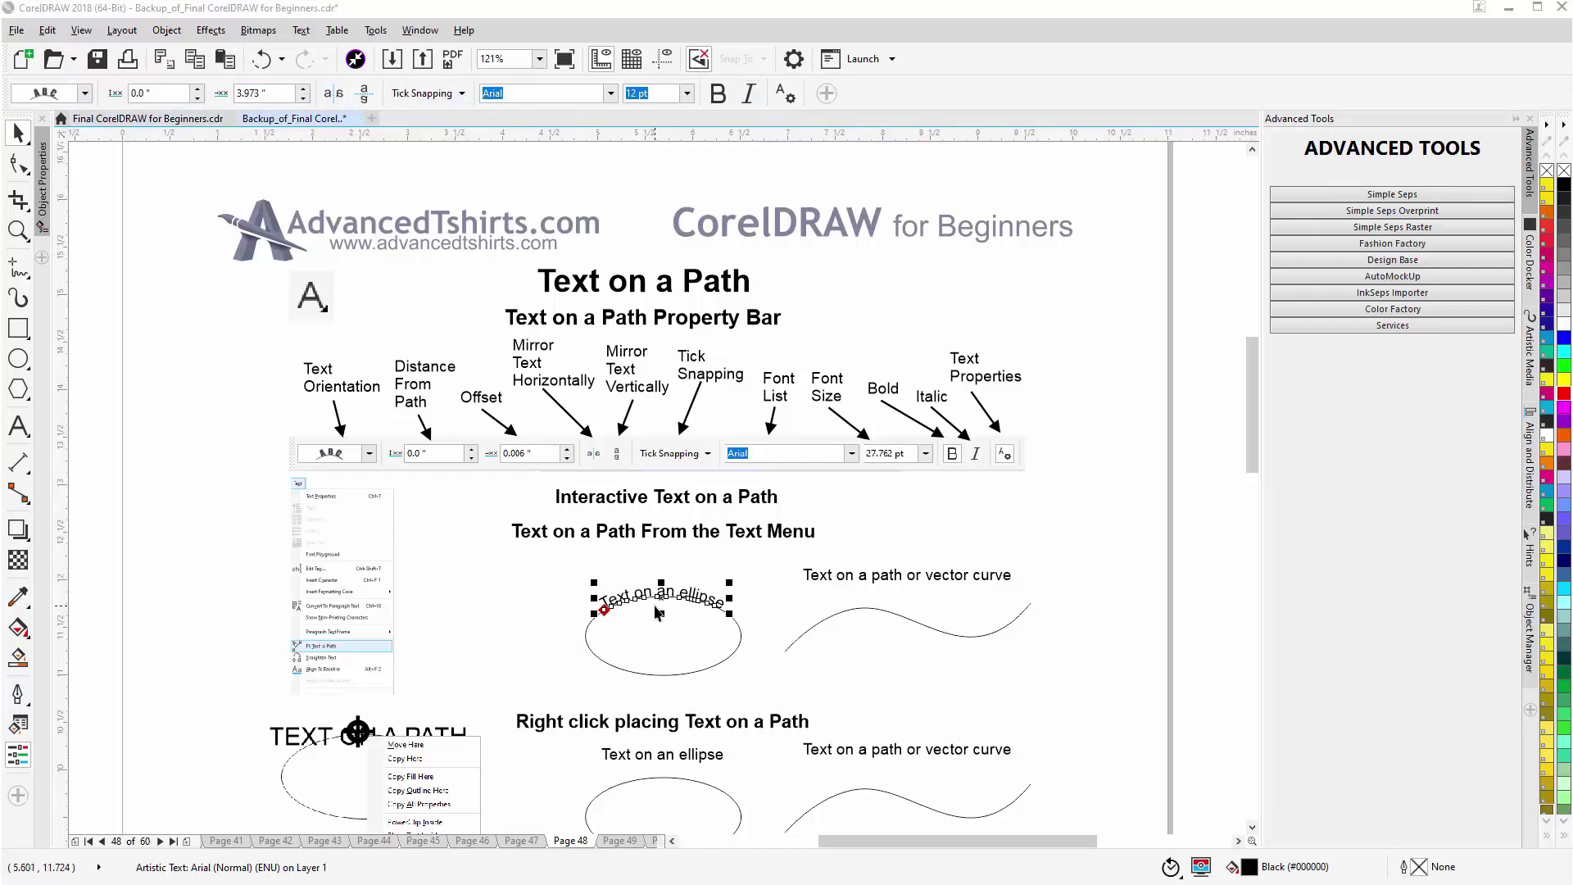
Try the second text orientation preset on the curved ellipse text and restore the first preset
scroll(655, 610, "up", 2)
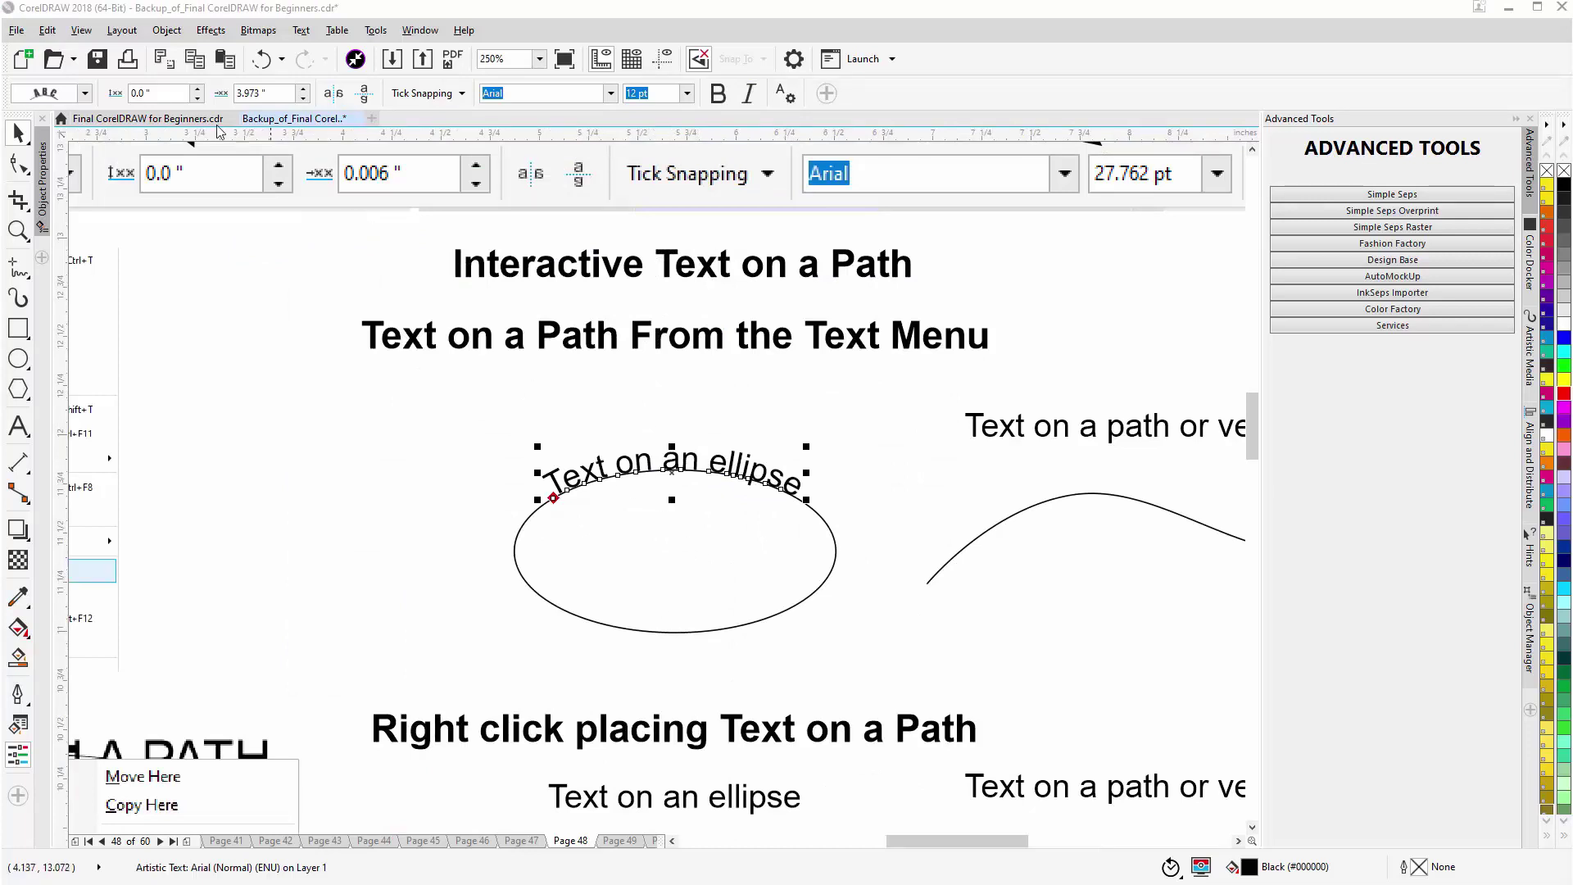
left_click(86, 95)
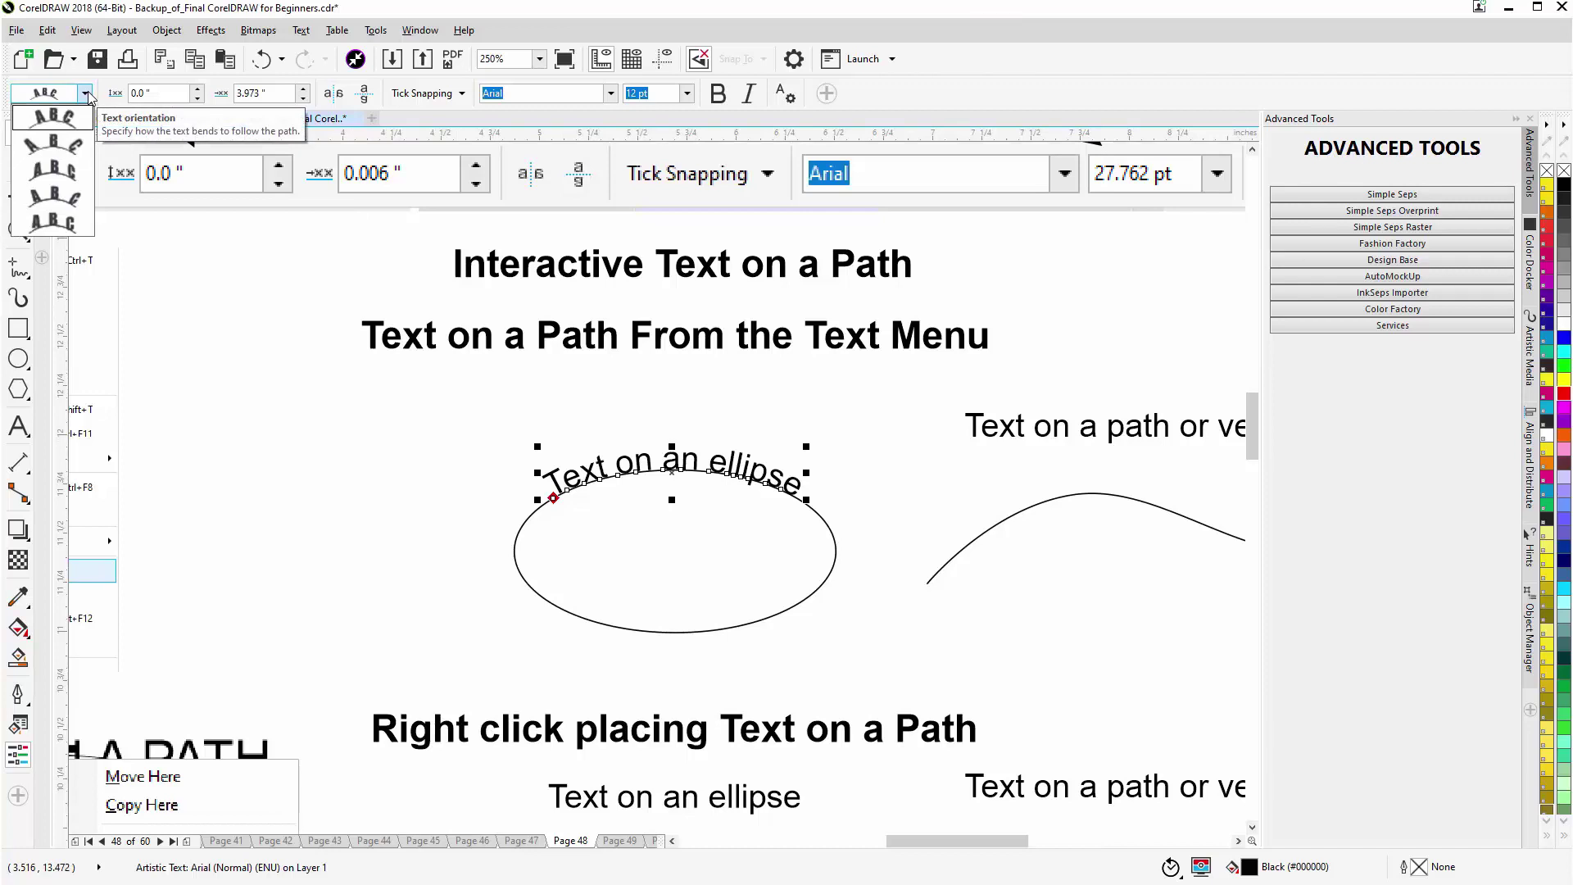
left_click(69, 144)
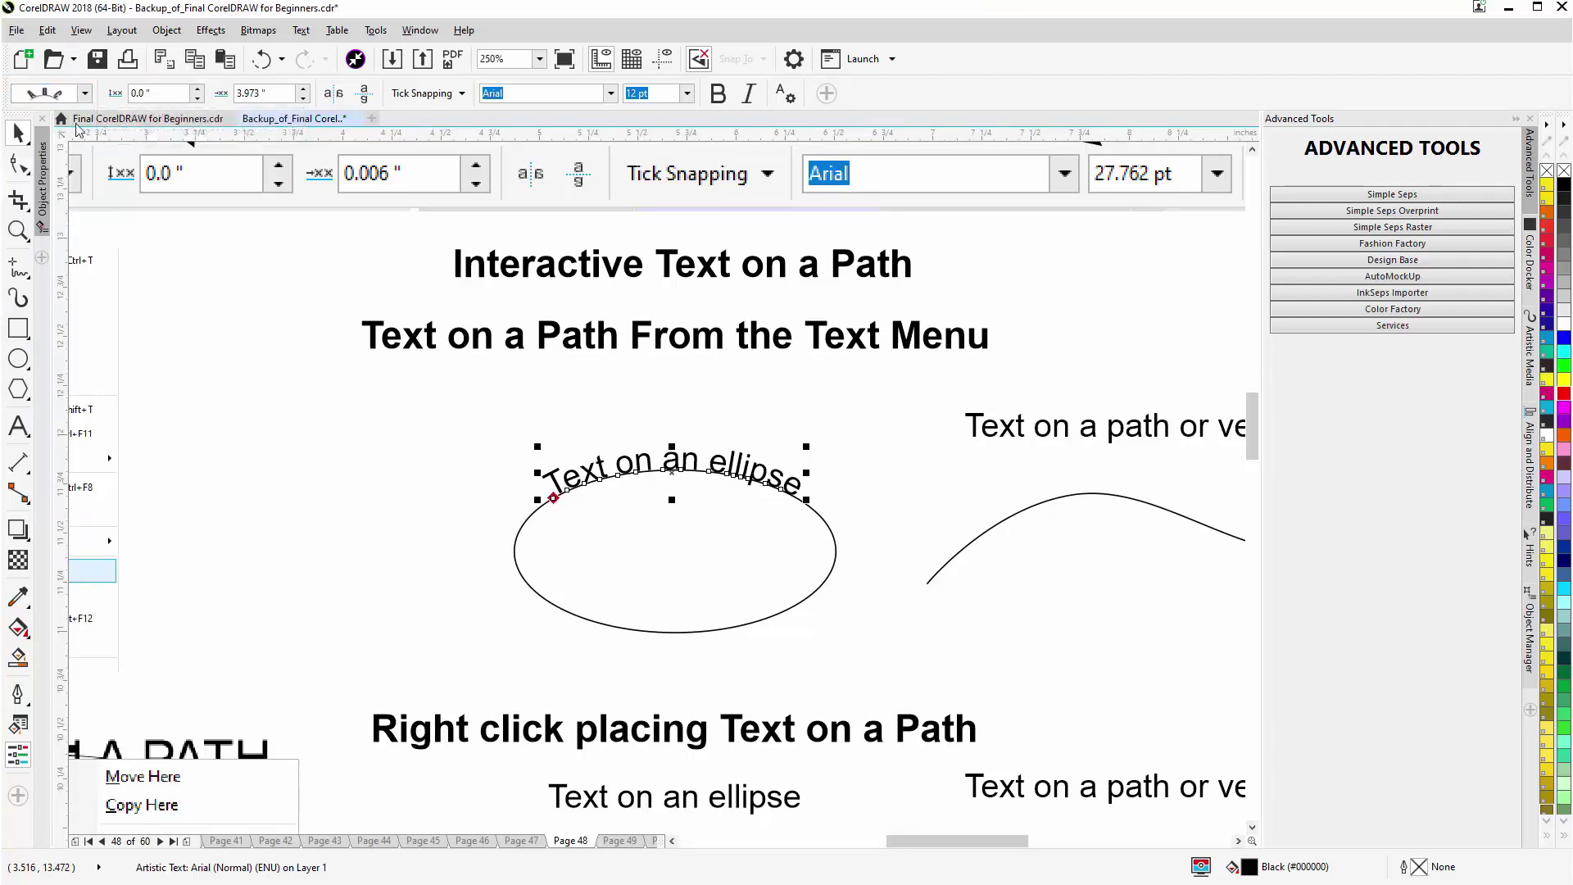
left_click(85, 97)
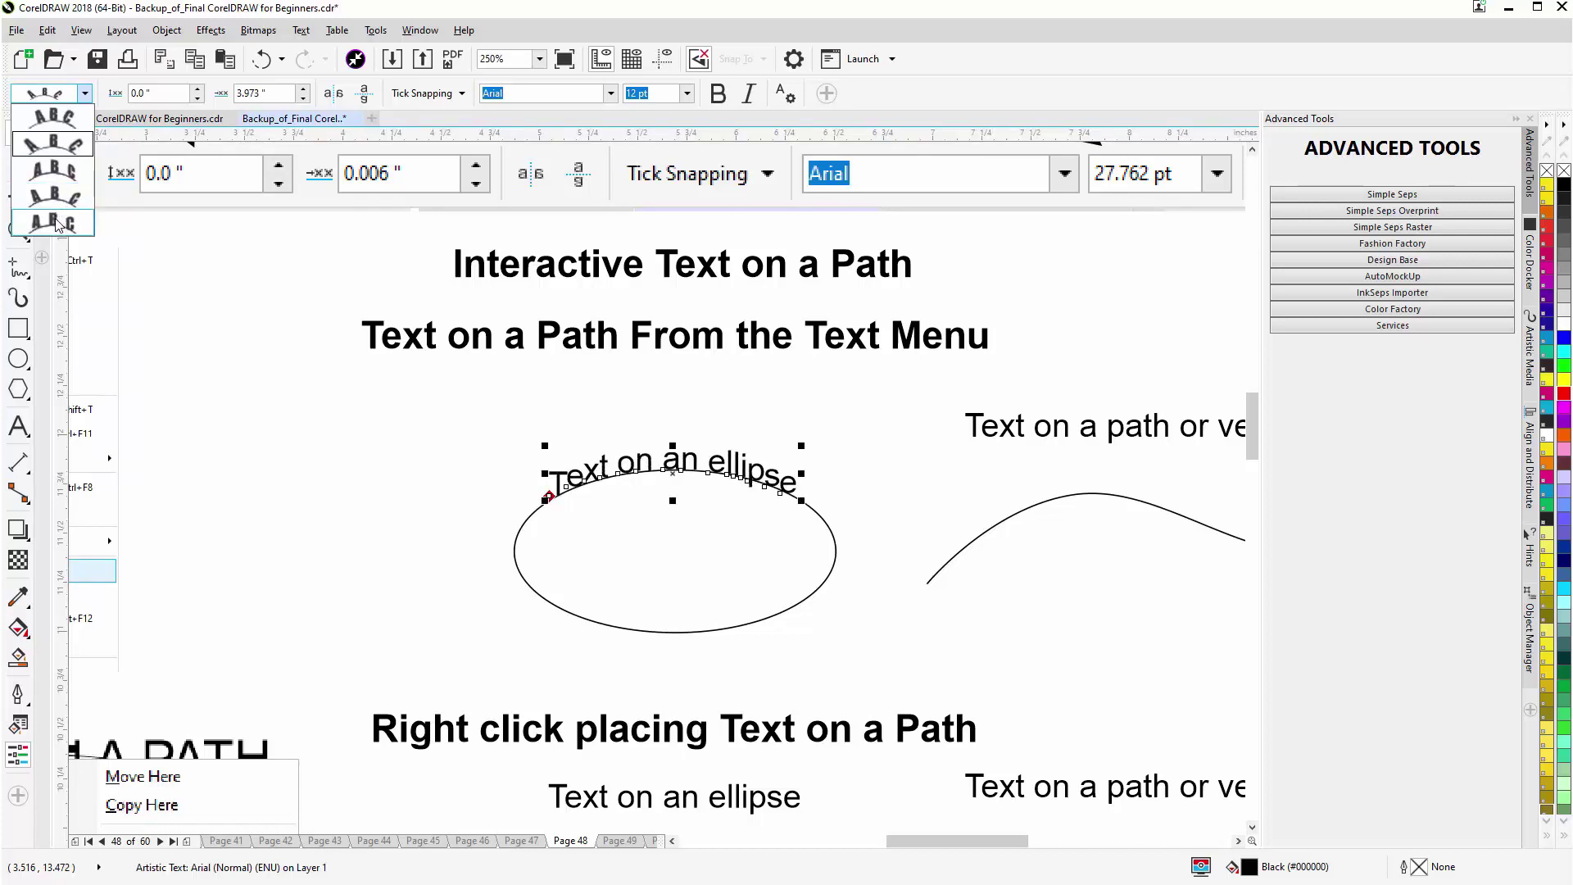
left_click(59, 123)
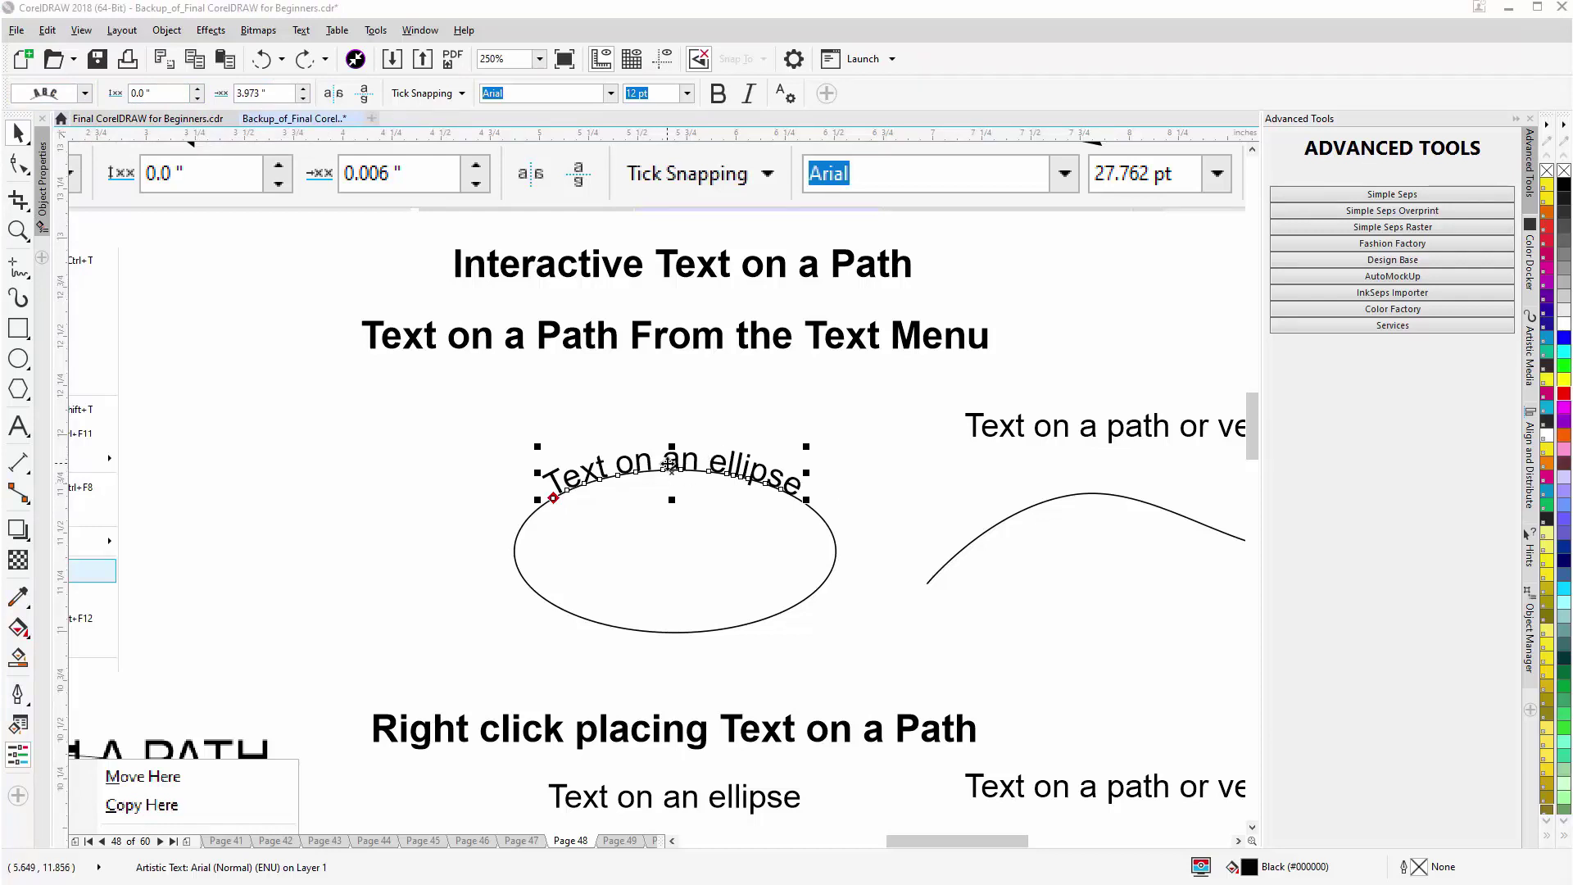
Place the curved text along the ellipse's lower edge, mirrored horizontally and vertically, about 0.119 in from the path
mouse_move(668, 463)
left_mouse_down()
mouse_move(661, 646)
mouse_move(690, 648)
left_mouse_up()
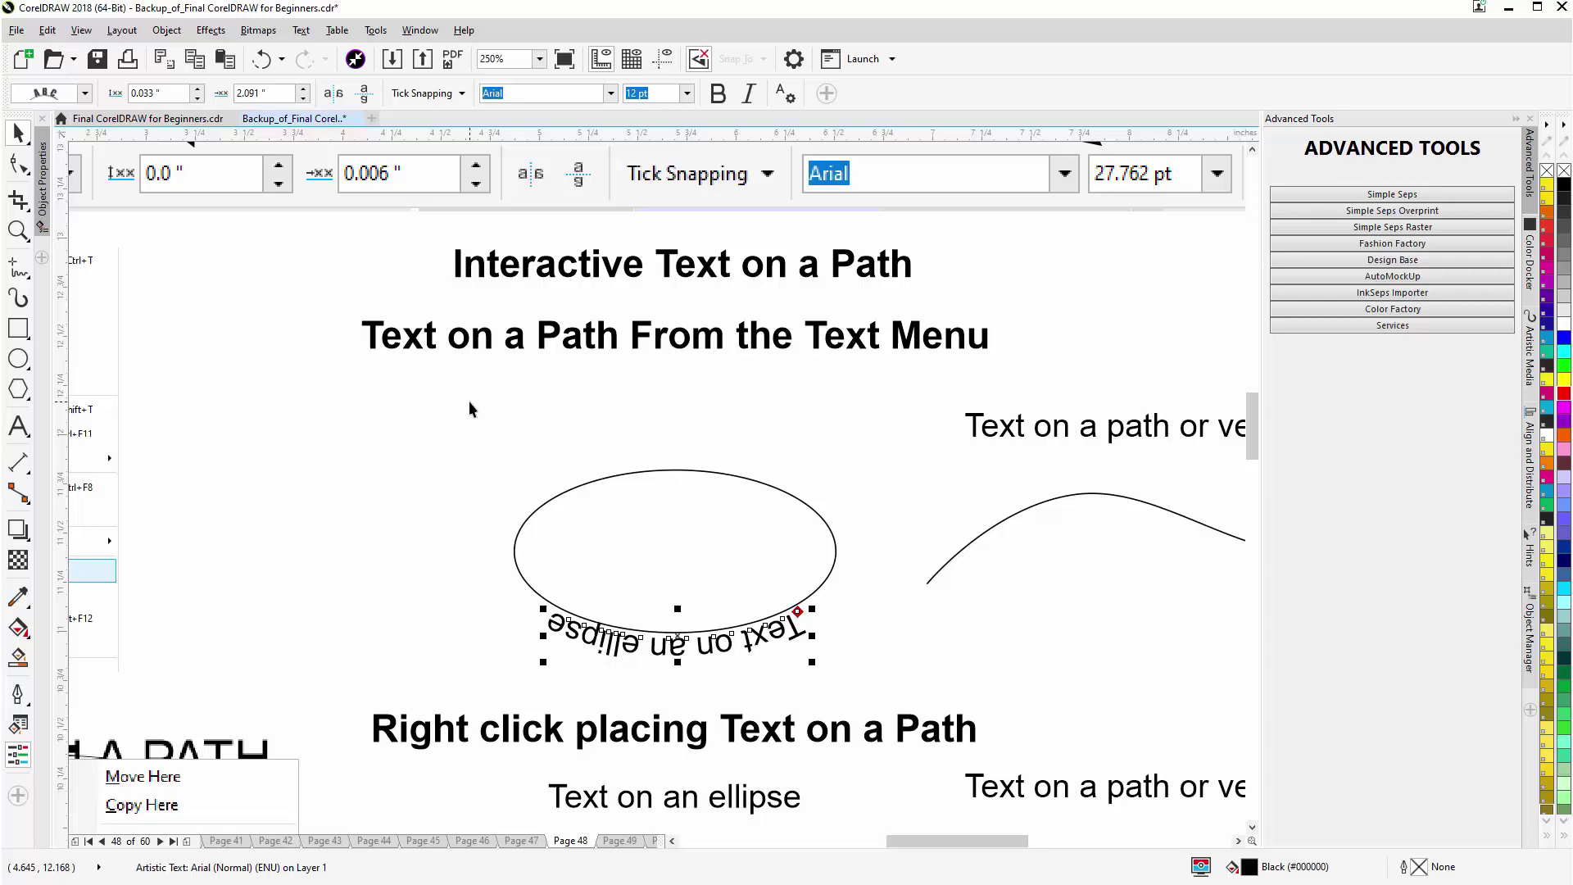
left_click(332, 96)
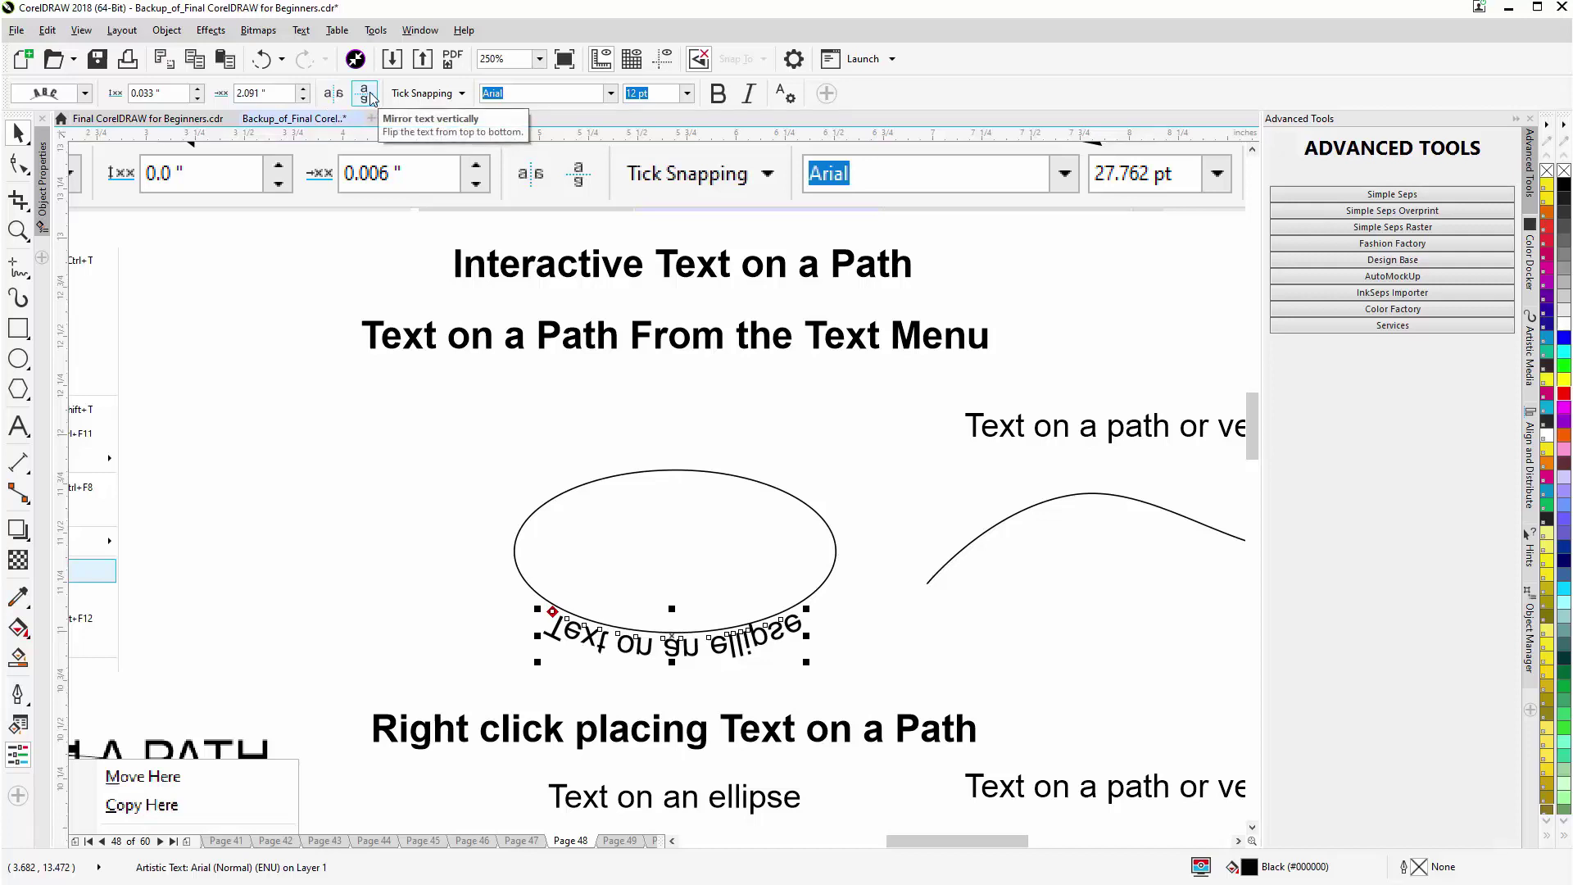
left_click(365, 94)
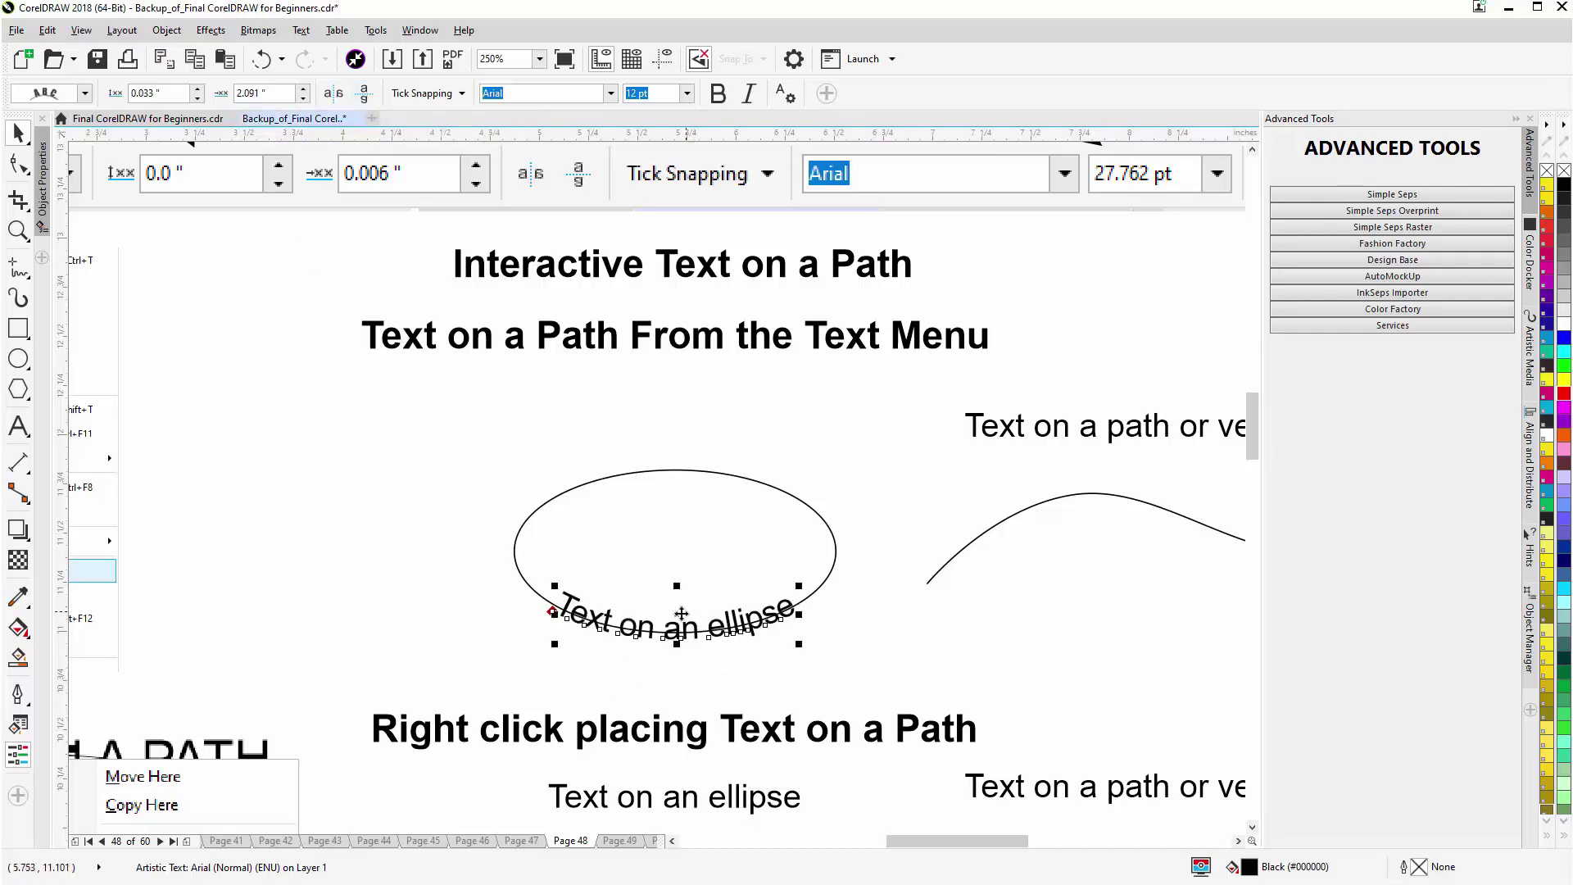
left_click_drag(675, 616, 675, 642)
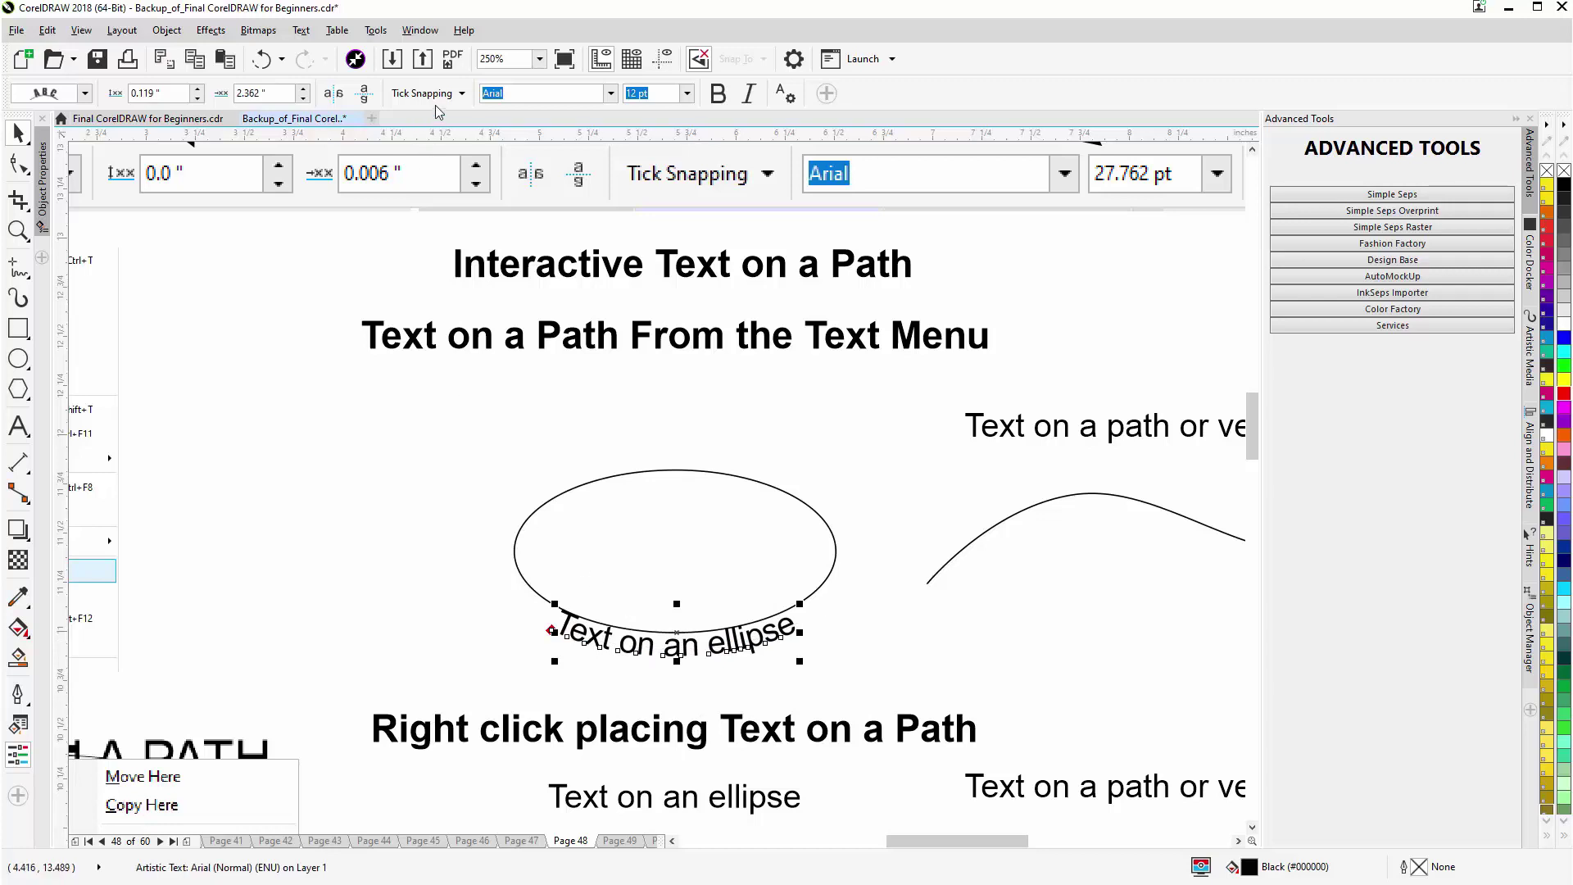
Format the curved text as 14 pt bold and offset it about 0.203 in from the ellipse
left_click(462, 95)
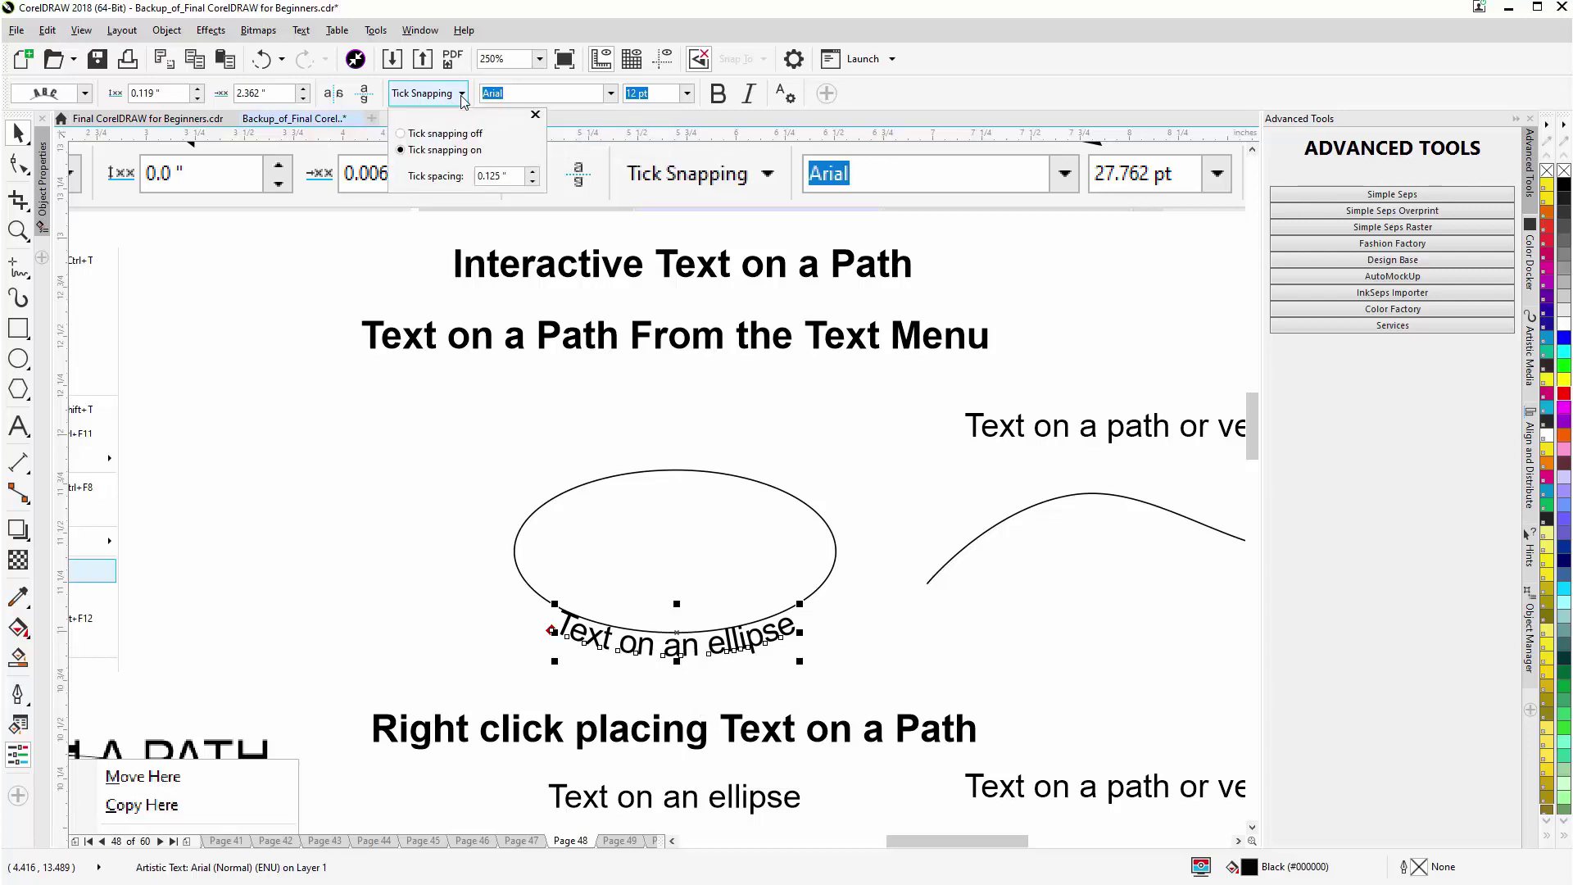
left_click(461, 95)
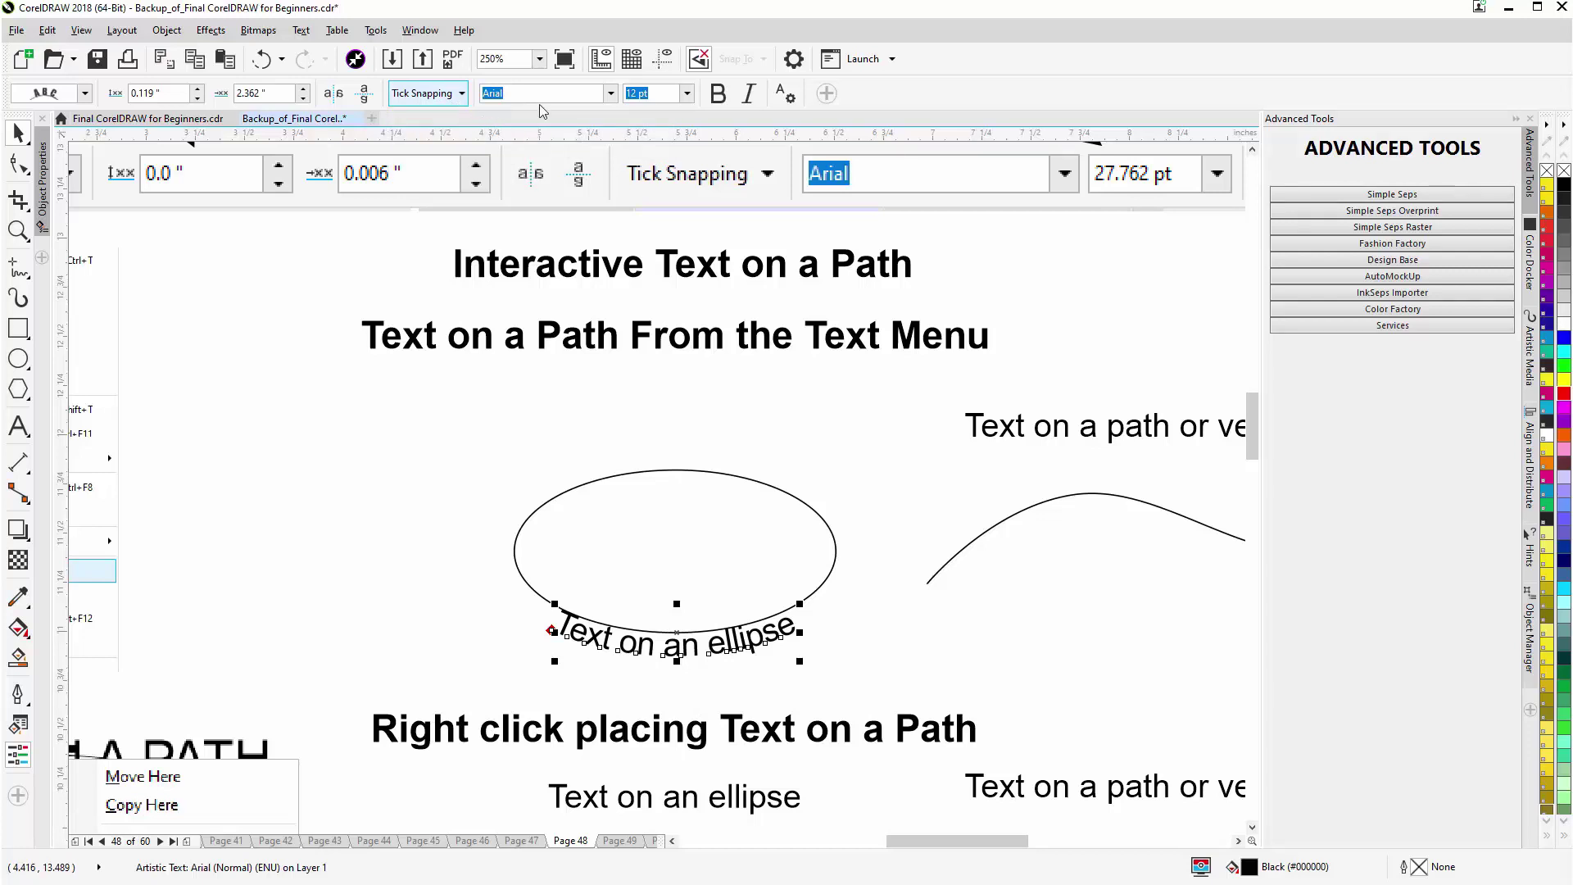
left_click(687, 95)
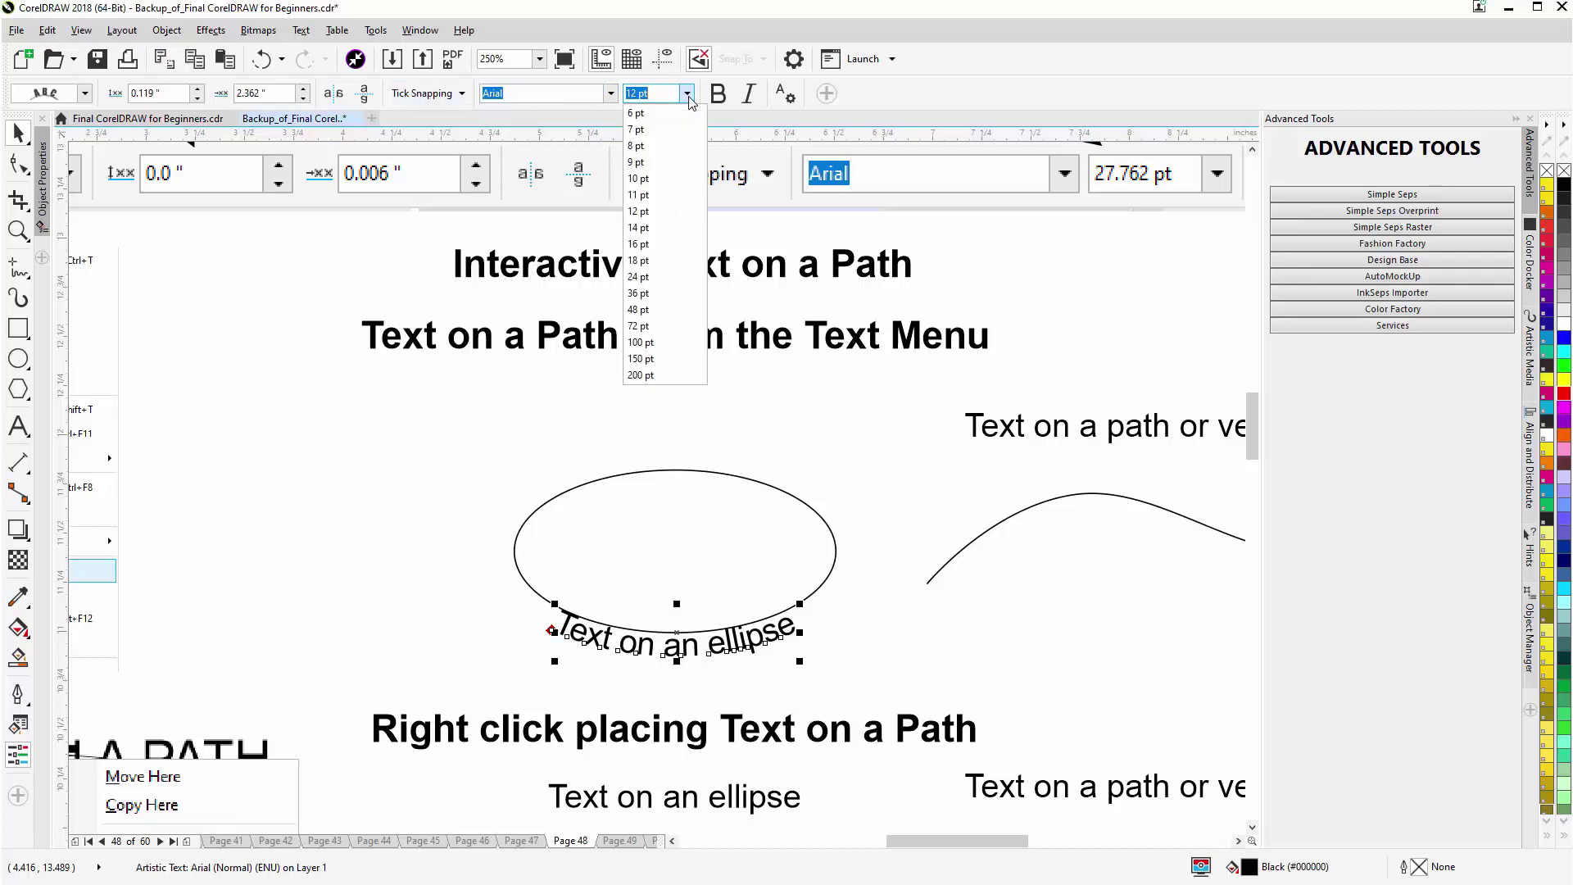
left_click(670, 227)
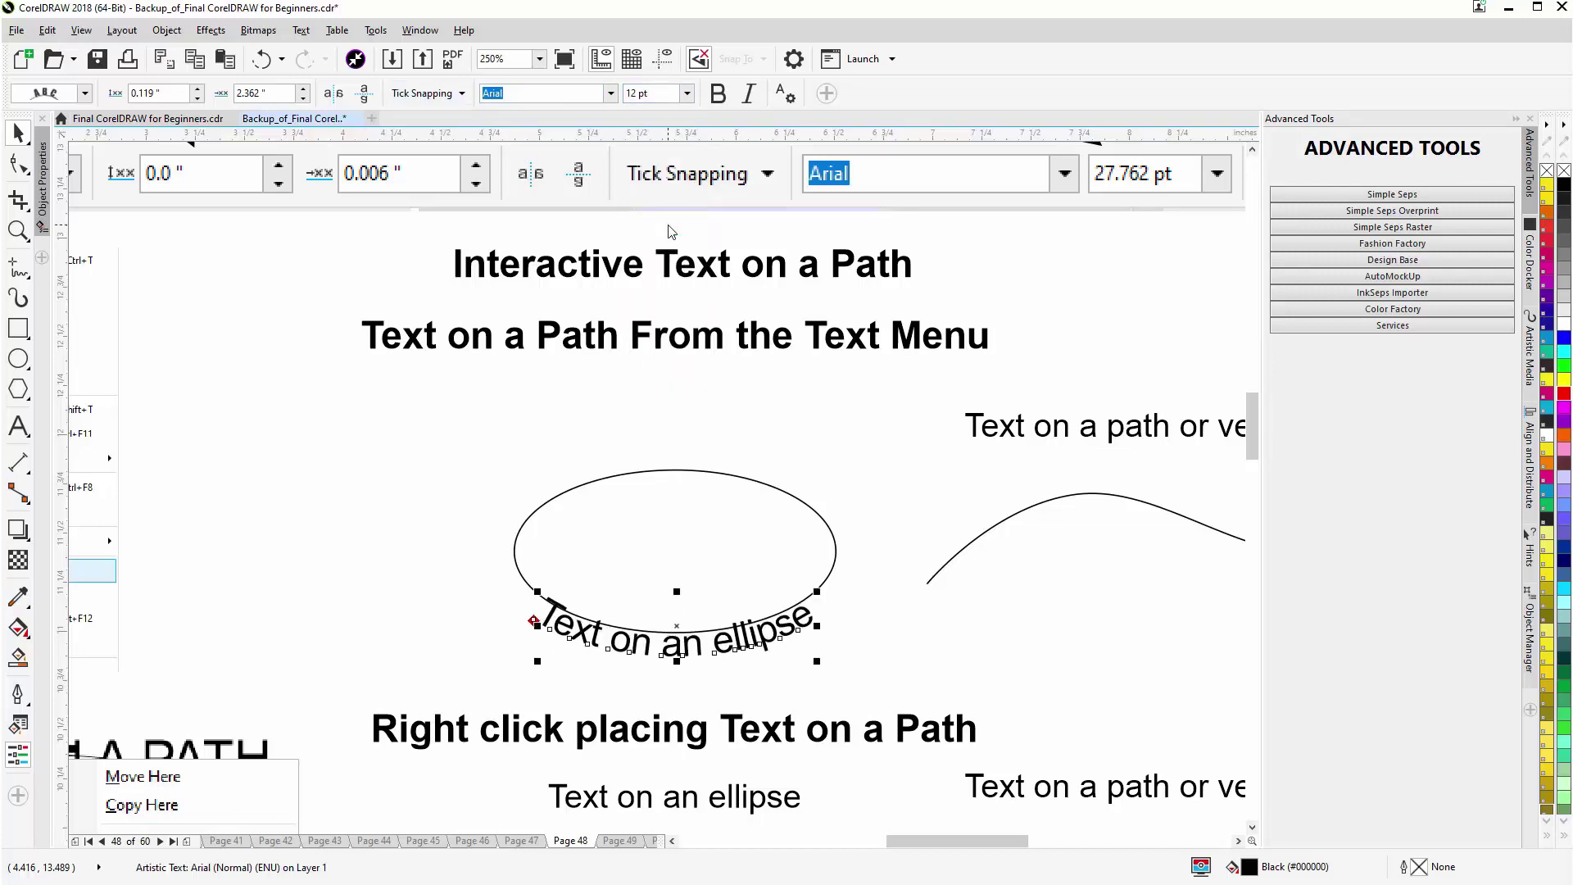
left_click(717, 95)
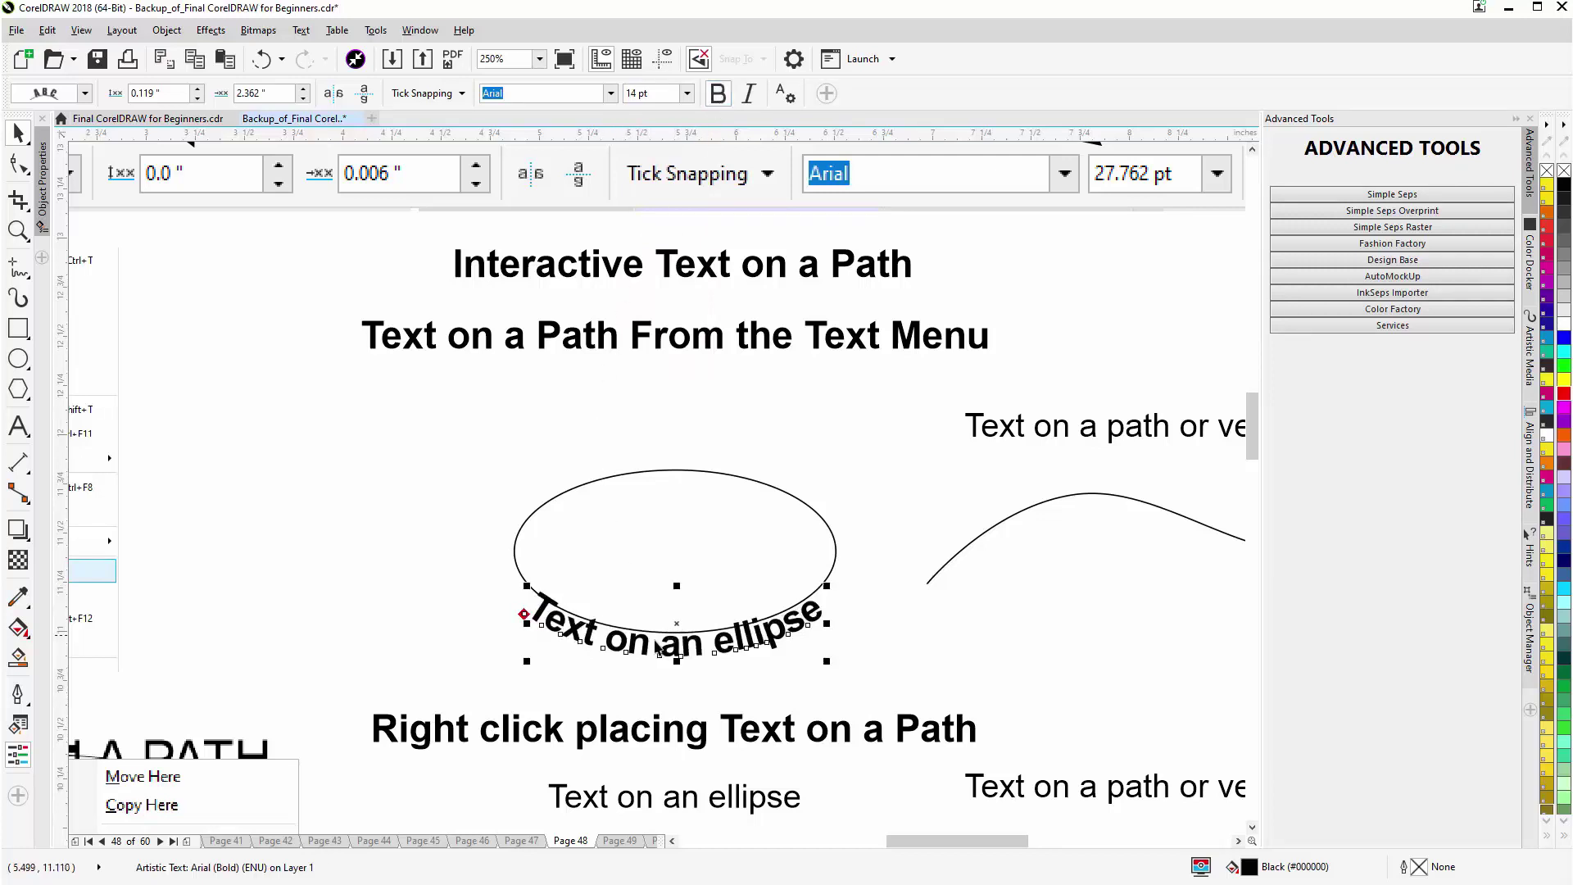
left_click_drag(672, 641, 674, 656)
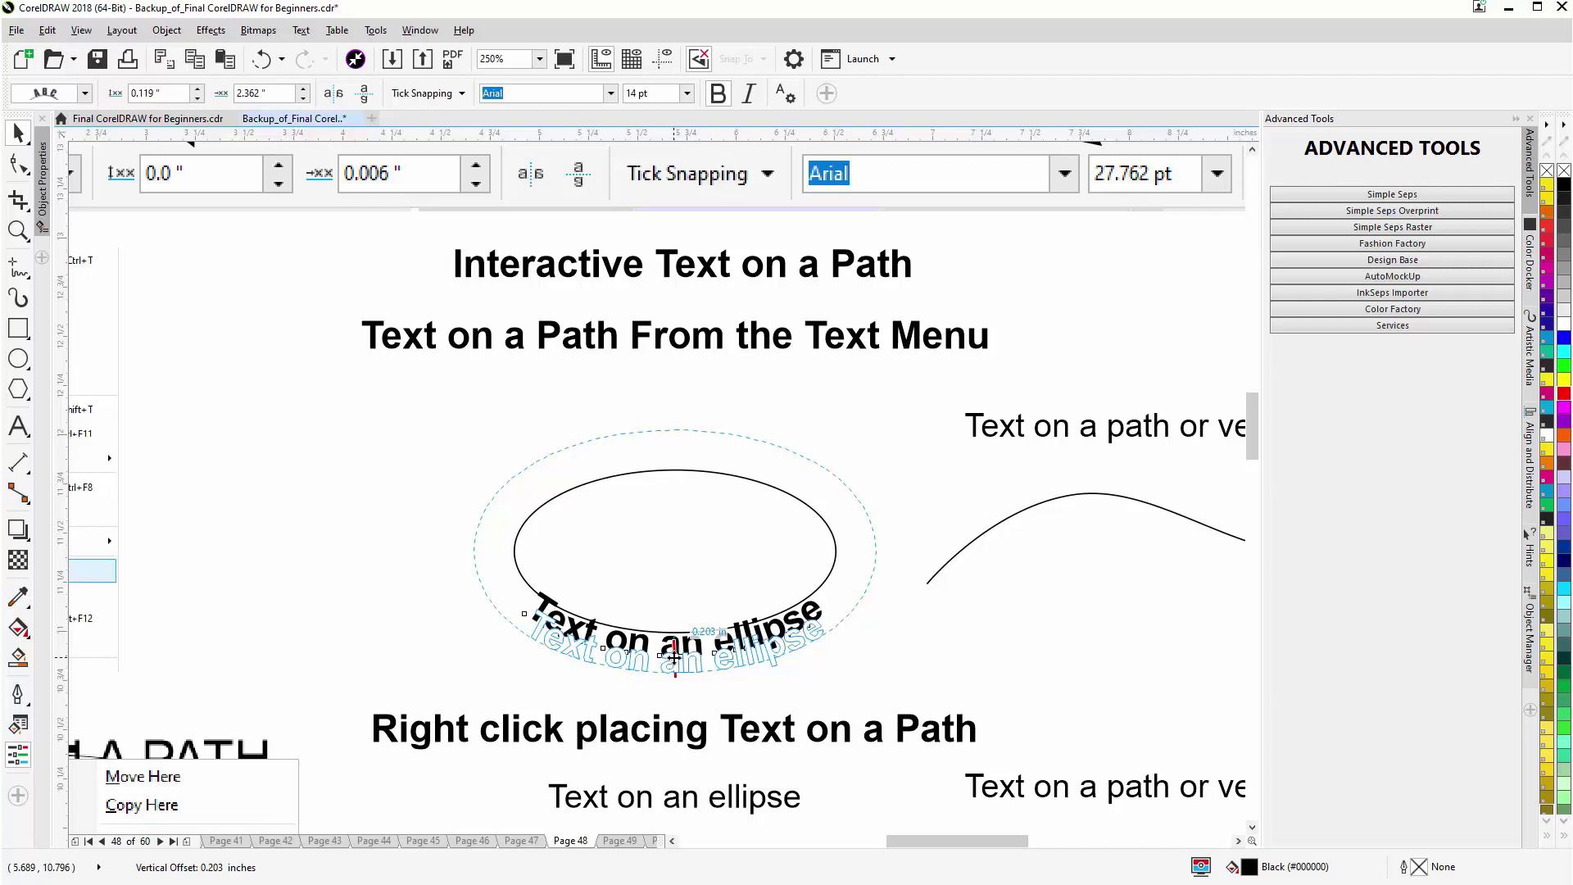
left_click_drag(674, 656, 673, 658)
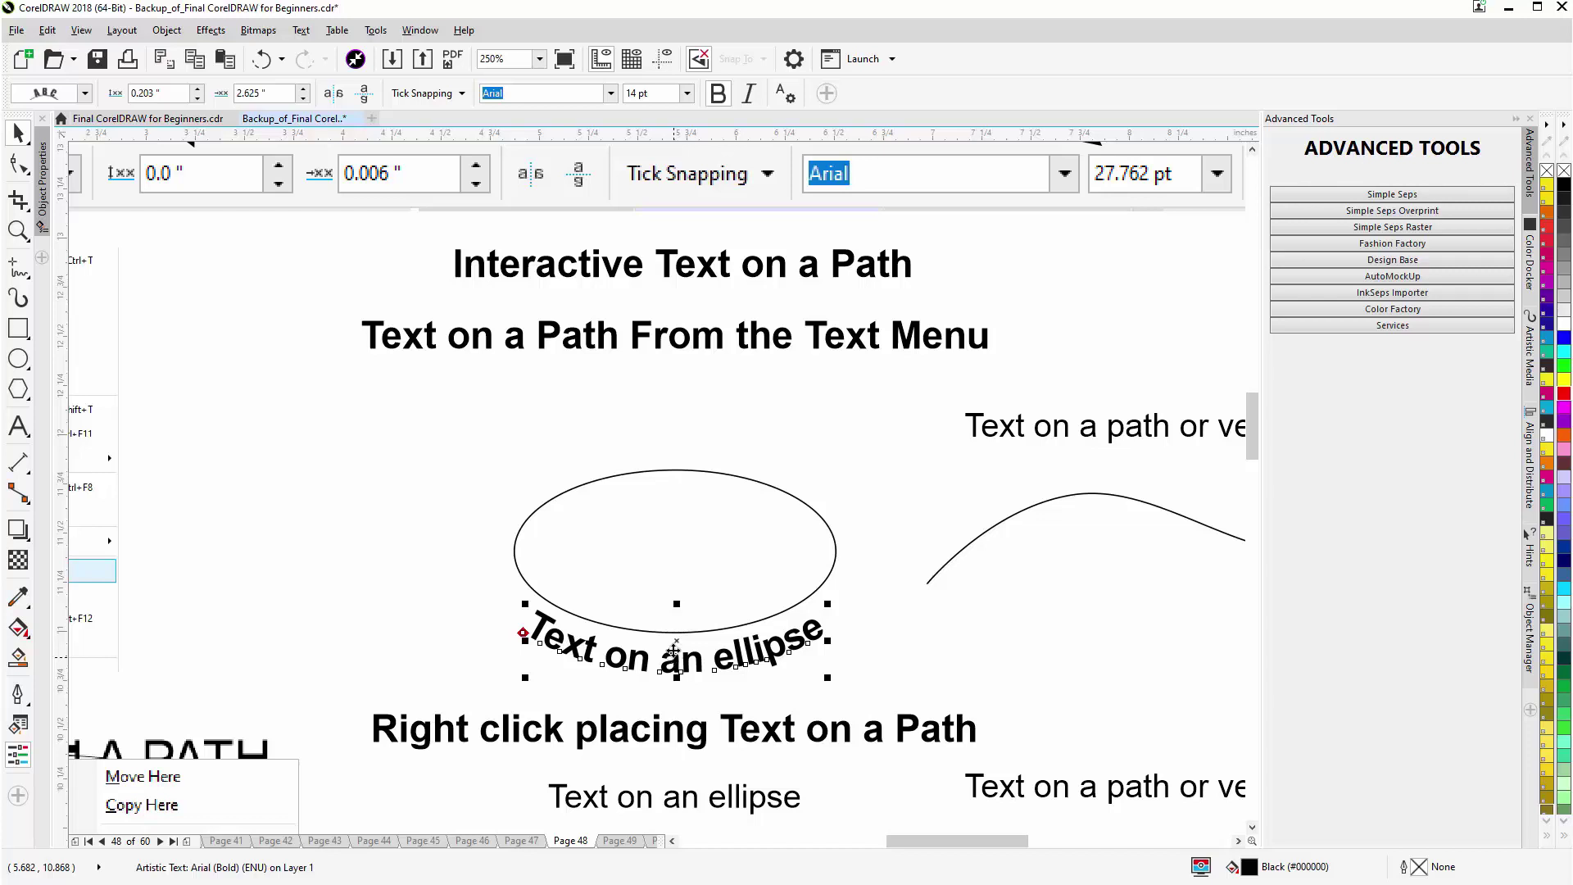
Try the curved text without bold and undo that change
left_click(718, 94)
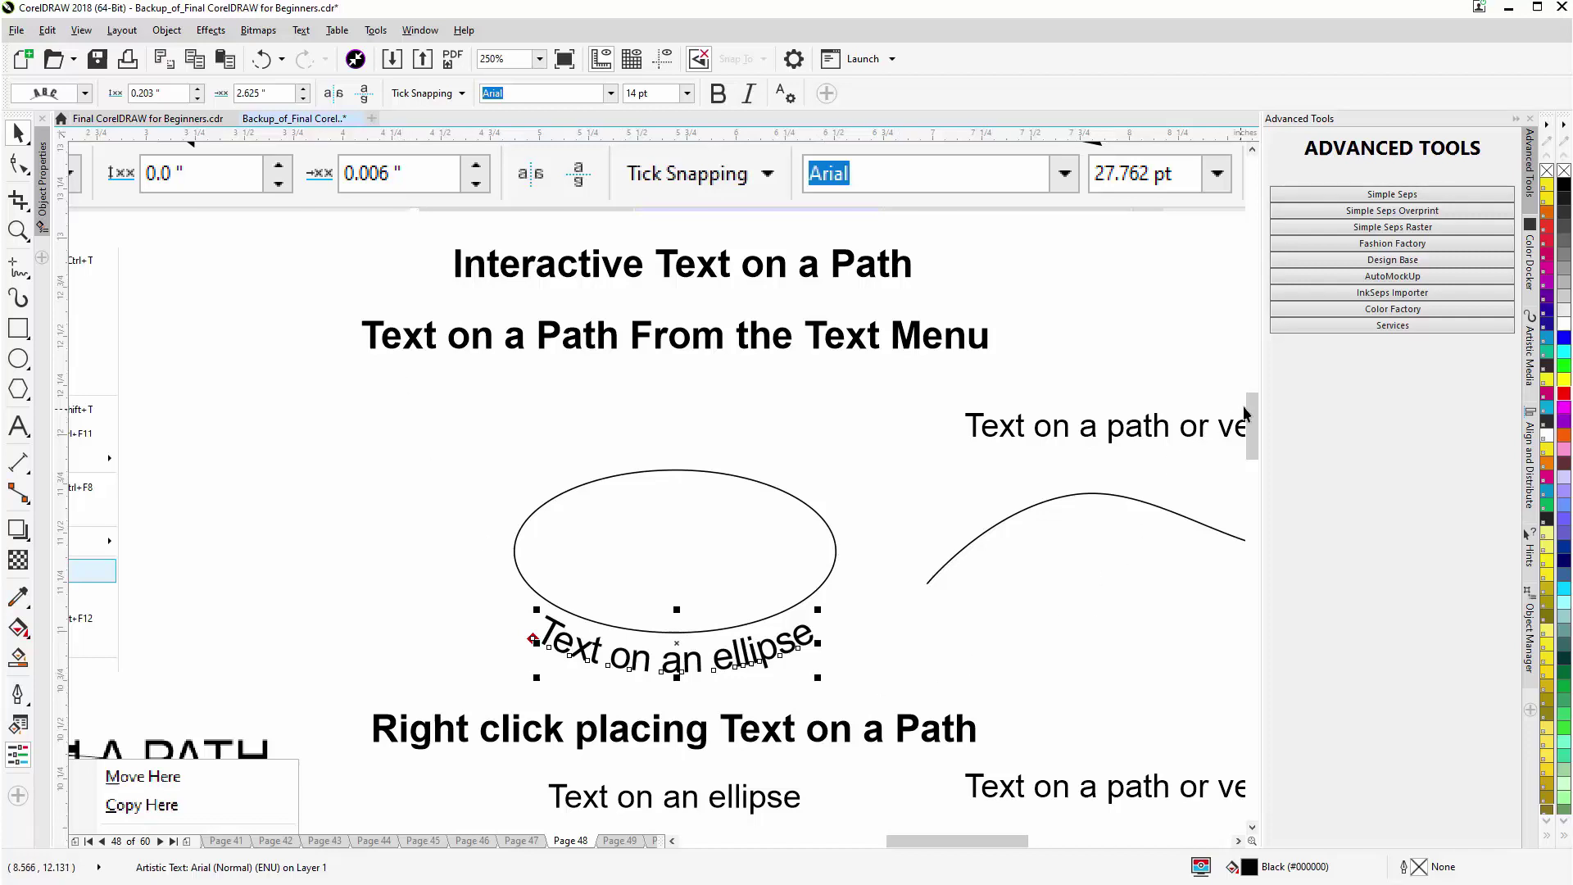
left_click_drag(1253, 422, 1254, 458)
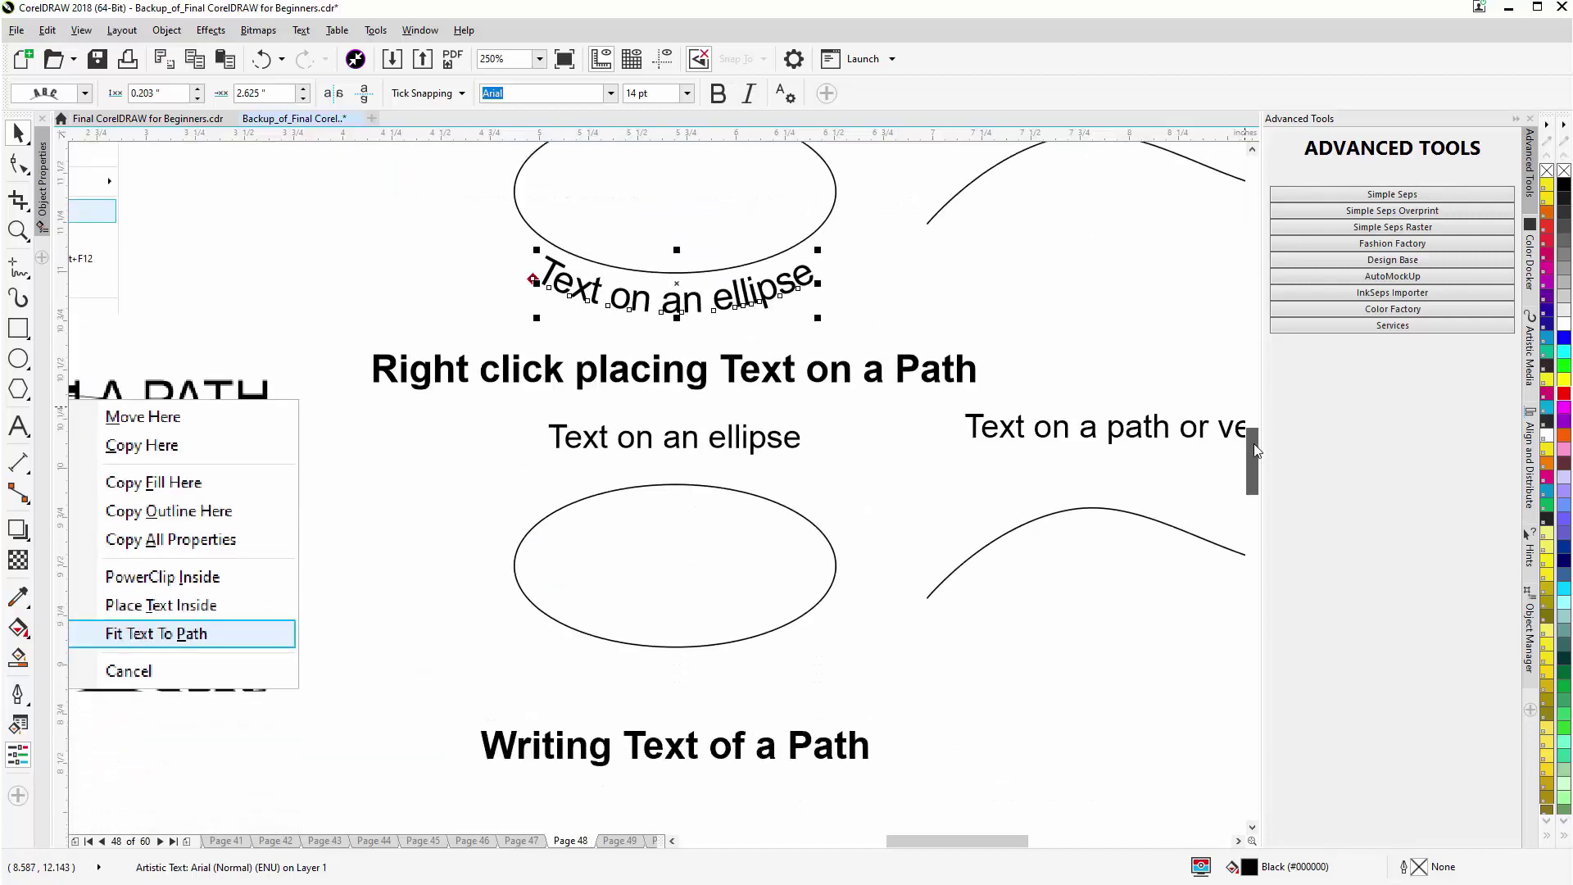
key("ctrl+z")
Fit the "Text on an ellipse" text under the "Right click placing" heading to the top of its ellipse
left_click(687, 447)
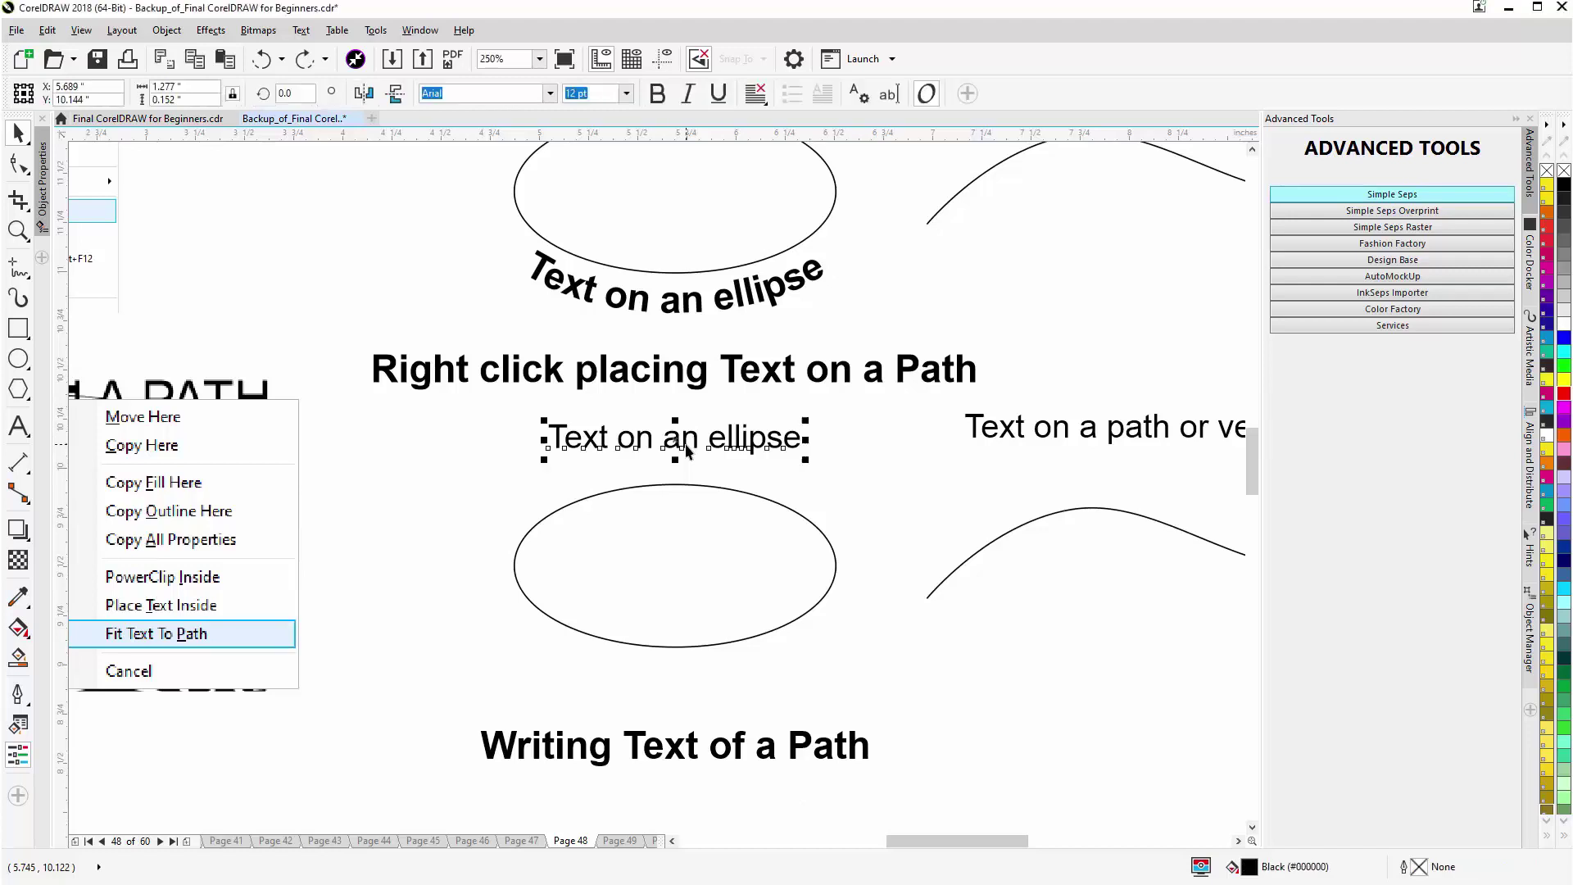
left_click_drag(686, 442, 681, 491)
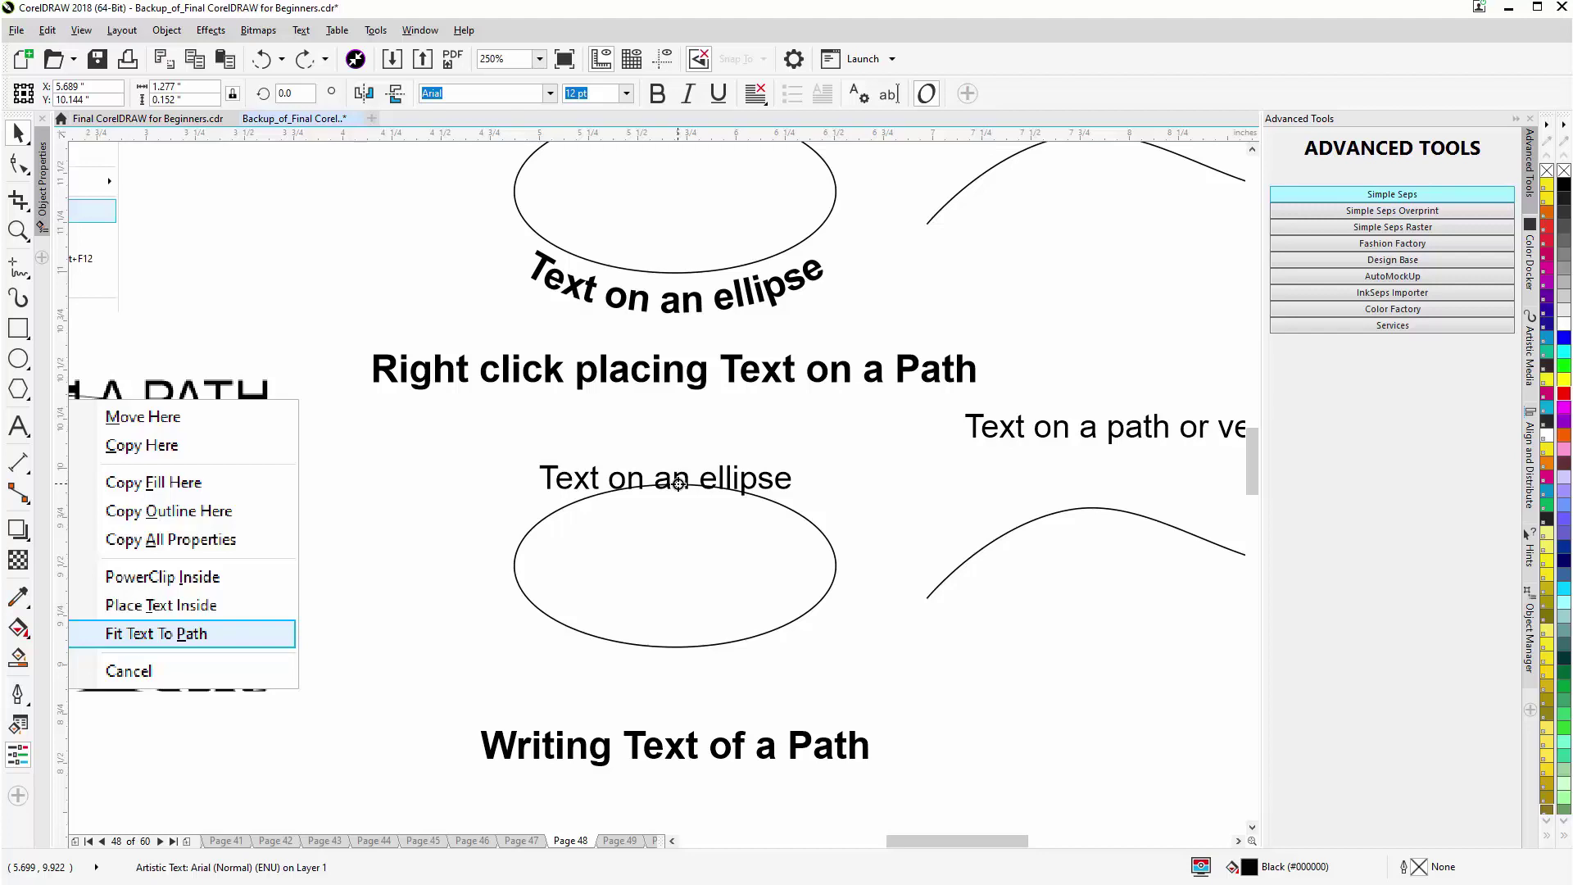
right_click(678, 484)
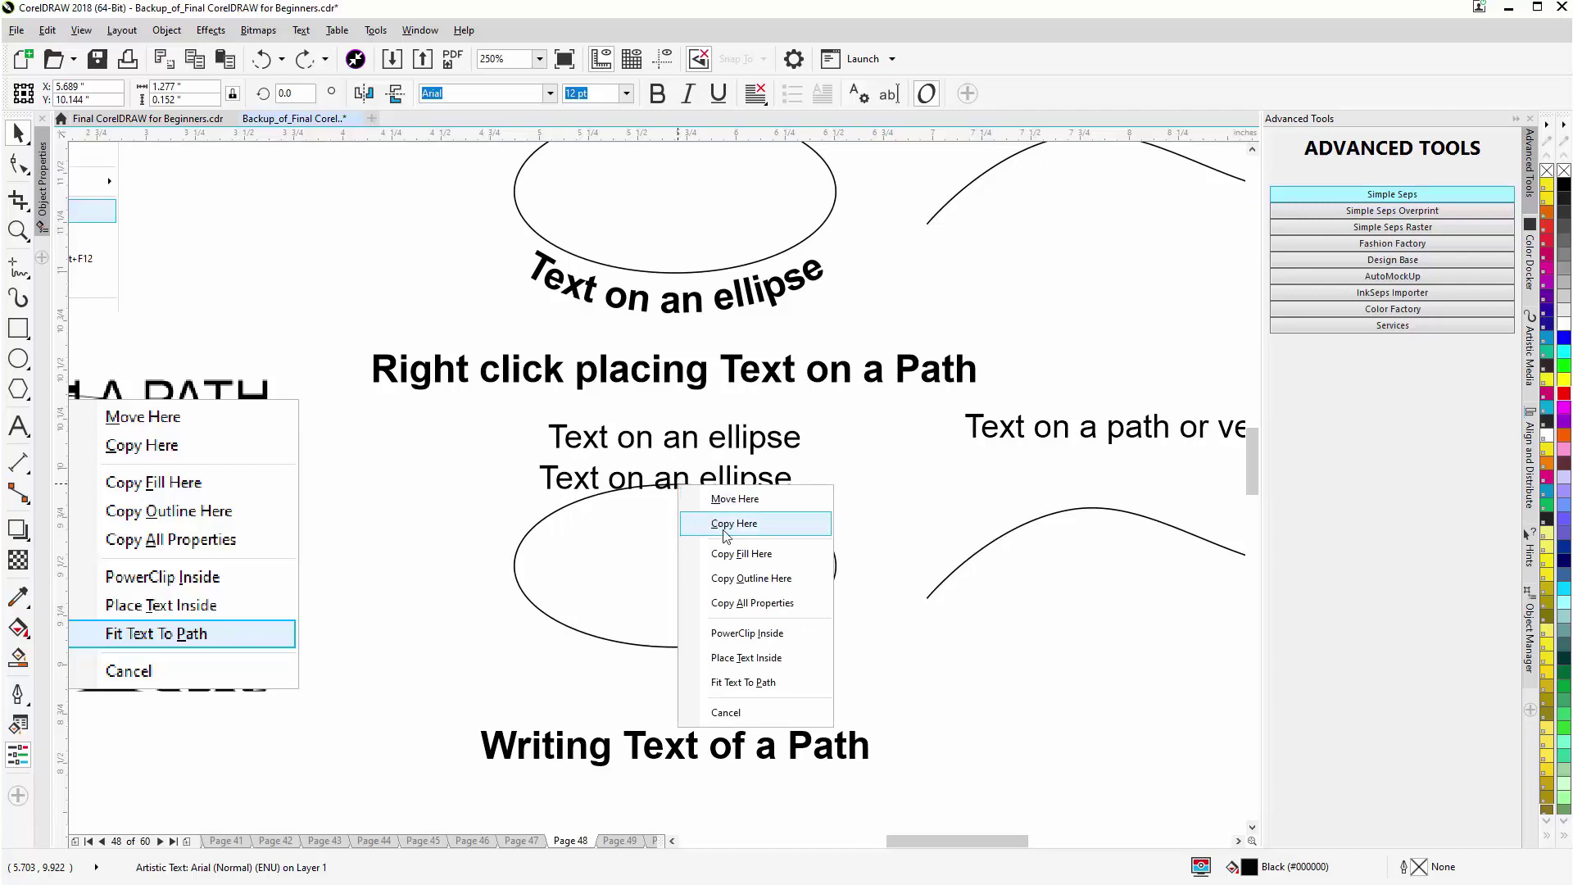
left_click(764, 684)
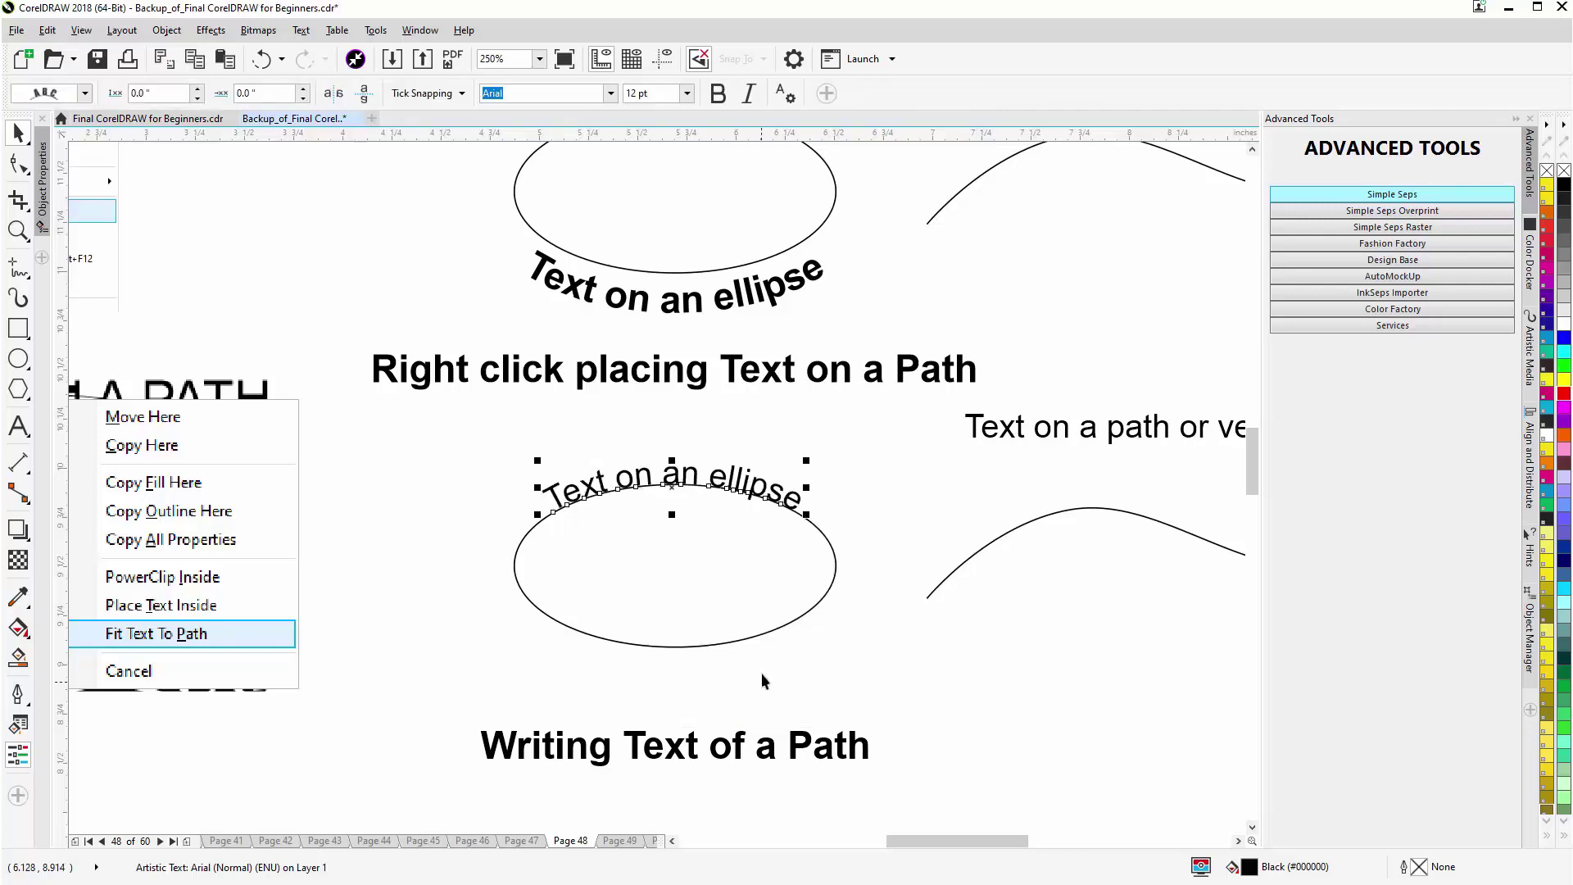
Place the second curved text upright along its ellipse's lower edge with a 0.25 in distance from the path, and deselect it
mouse_move(715, 482)
left_mouse_down()
mouse_move(578, 455)
mouse_move(770, 449)
mouse_move(717, 483)
left_mouse_up()
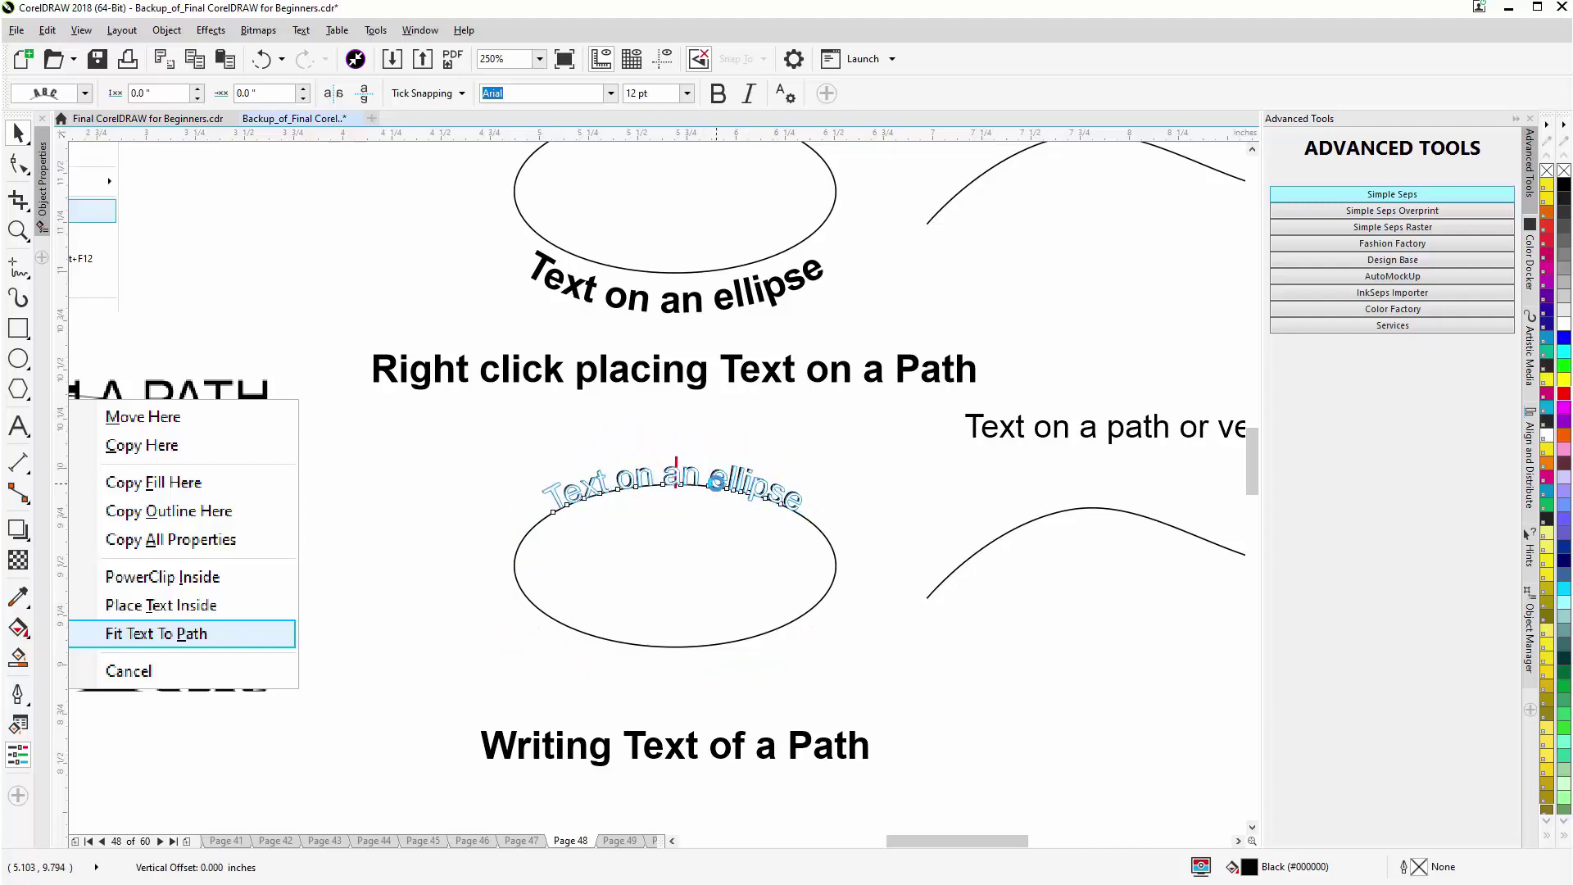
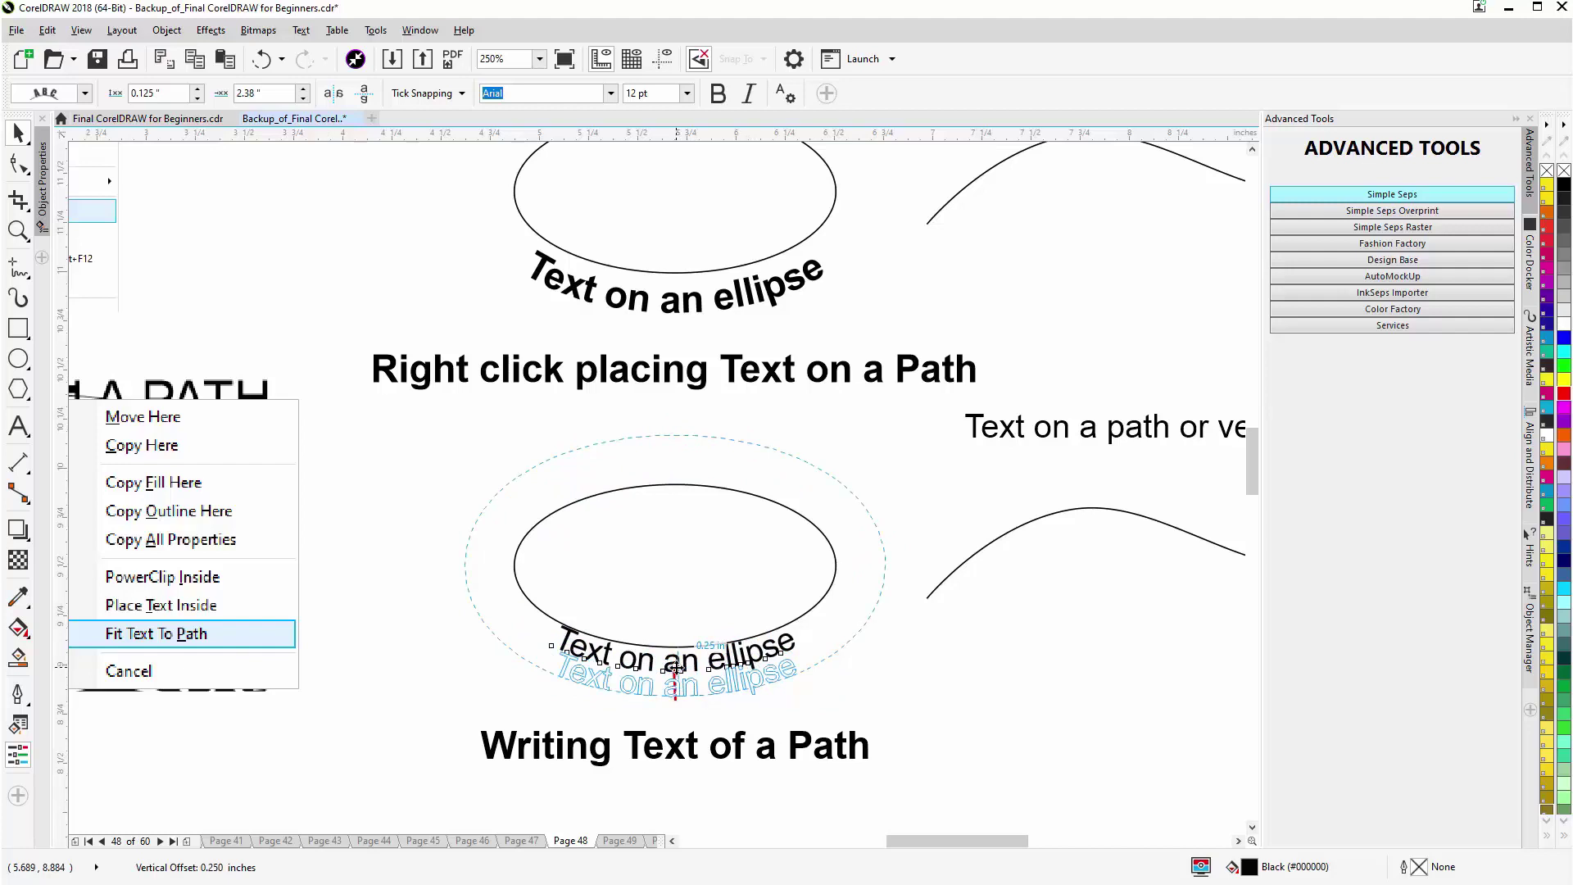
left_click_drag(676, 667, 676, 669)
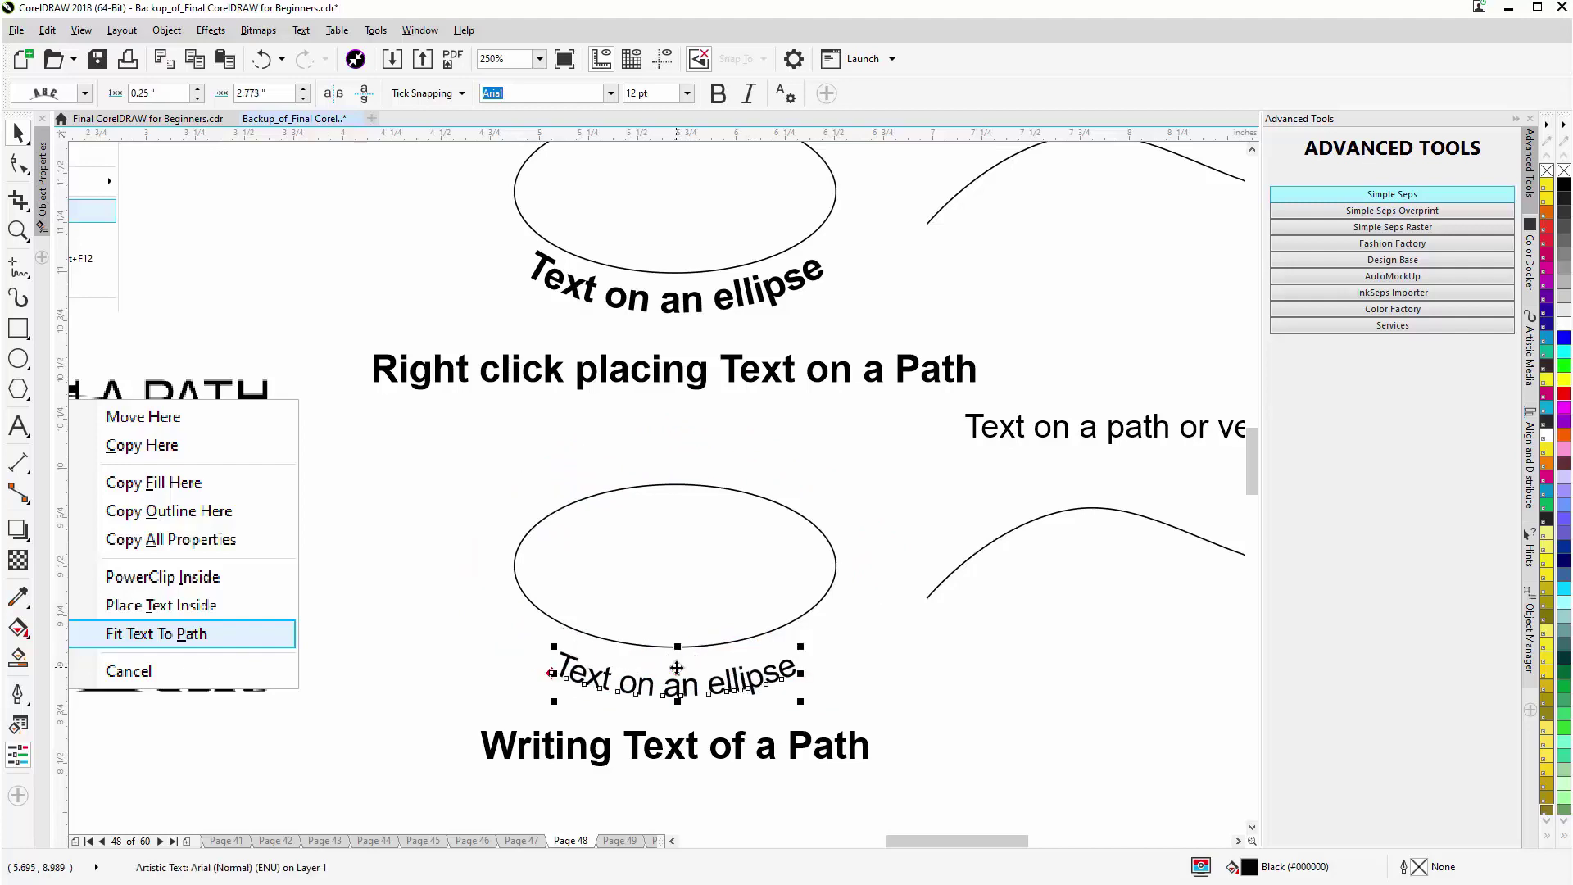
left_click(791, 600)
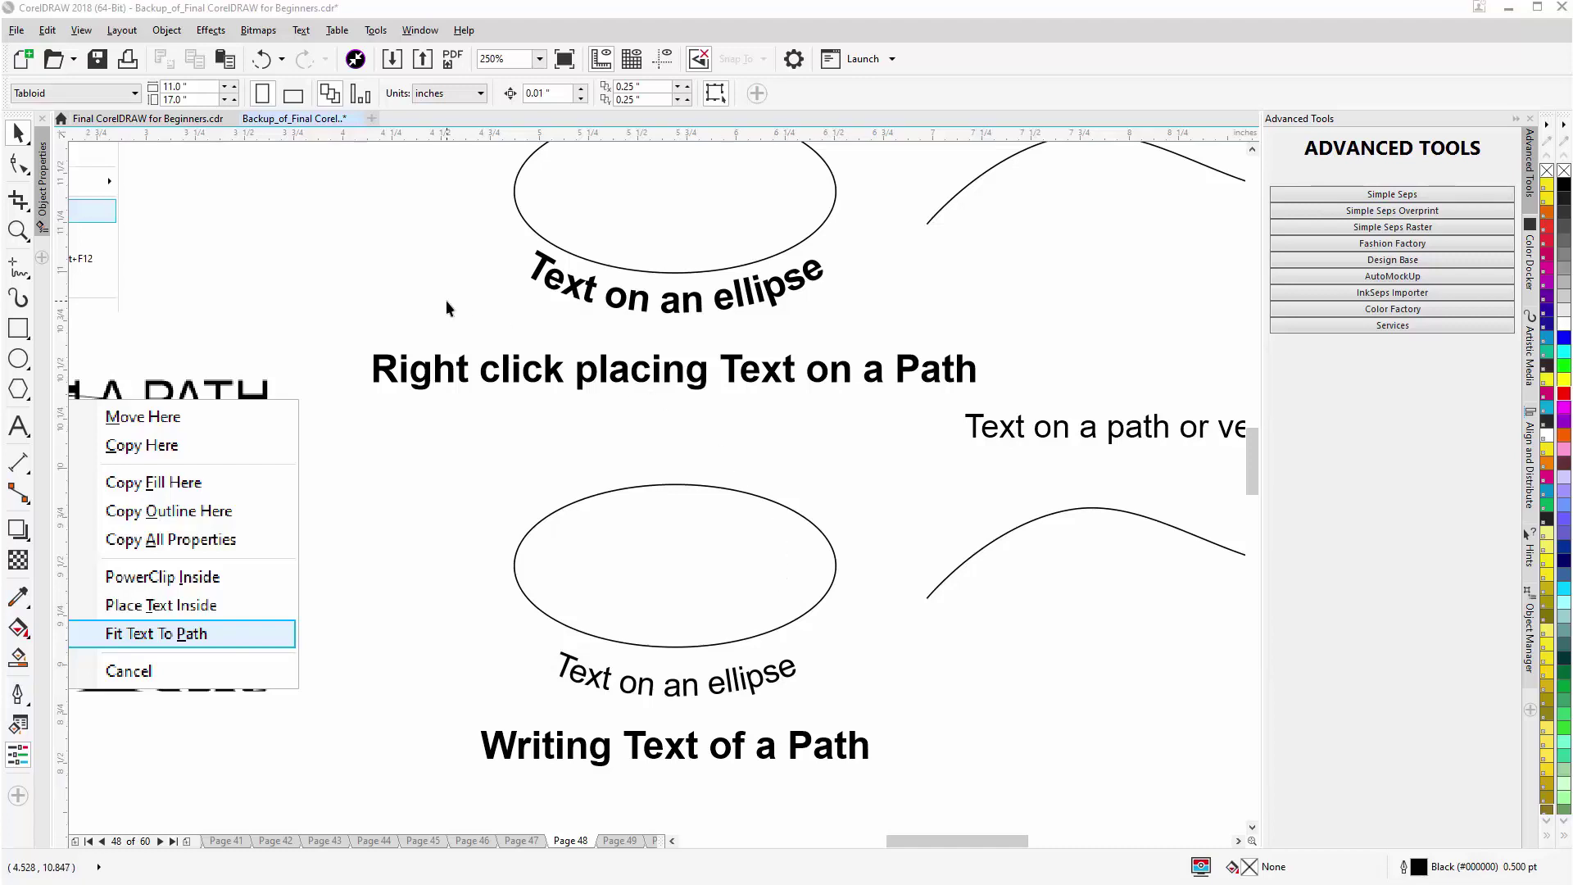
Using the Shape tool, try moving the second curved text's last letter, undo it, and shift the word "ellipse" away from "Text on an"
left_click(19, 164)
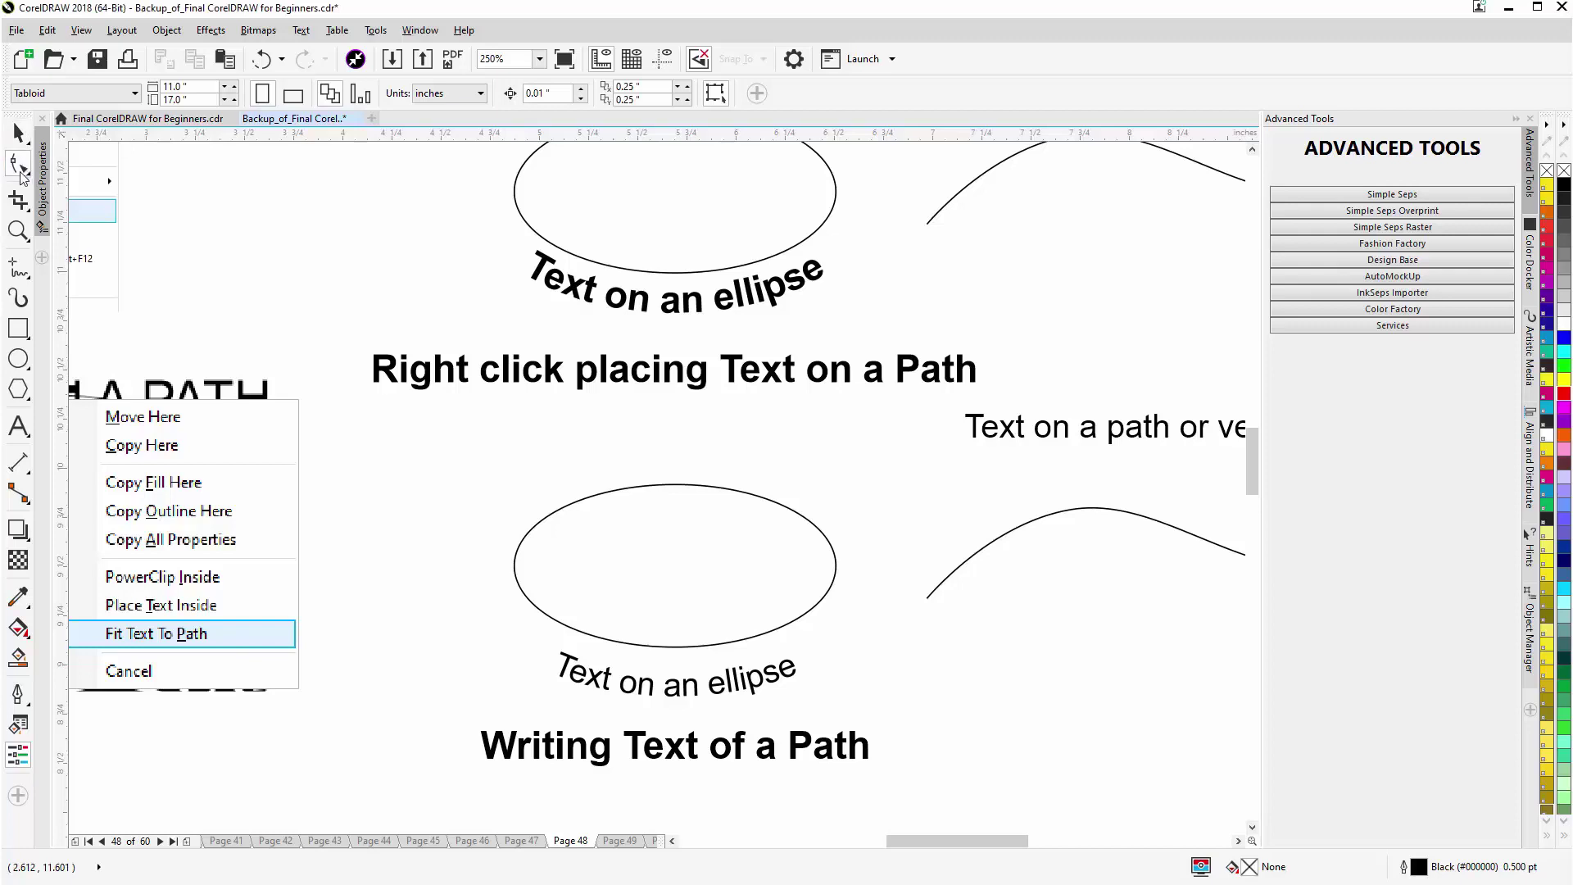
left_click(607, 690)
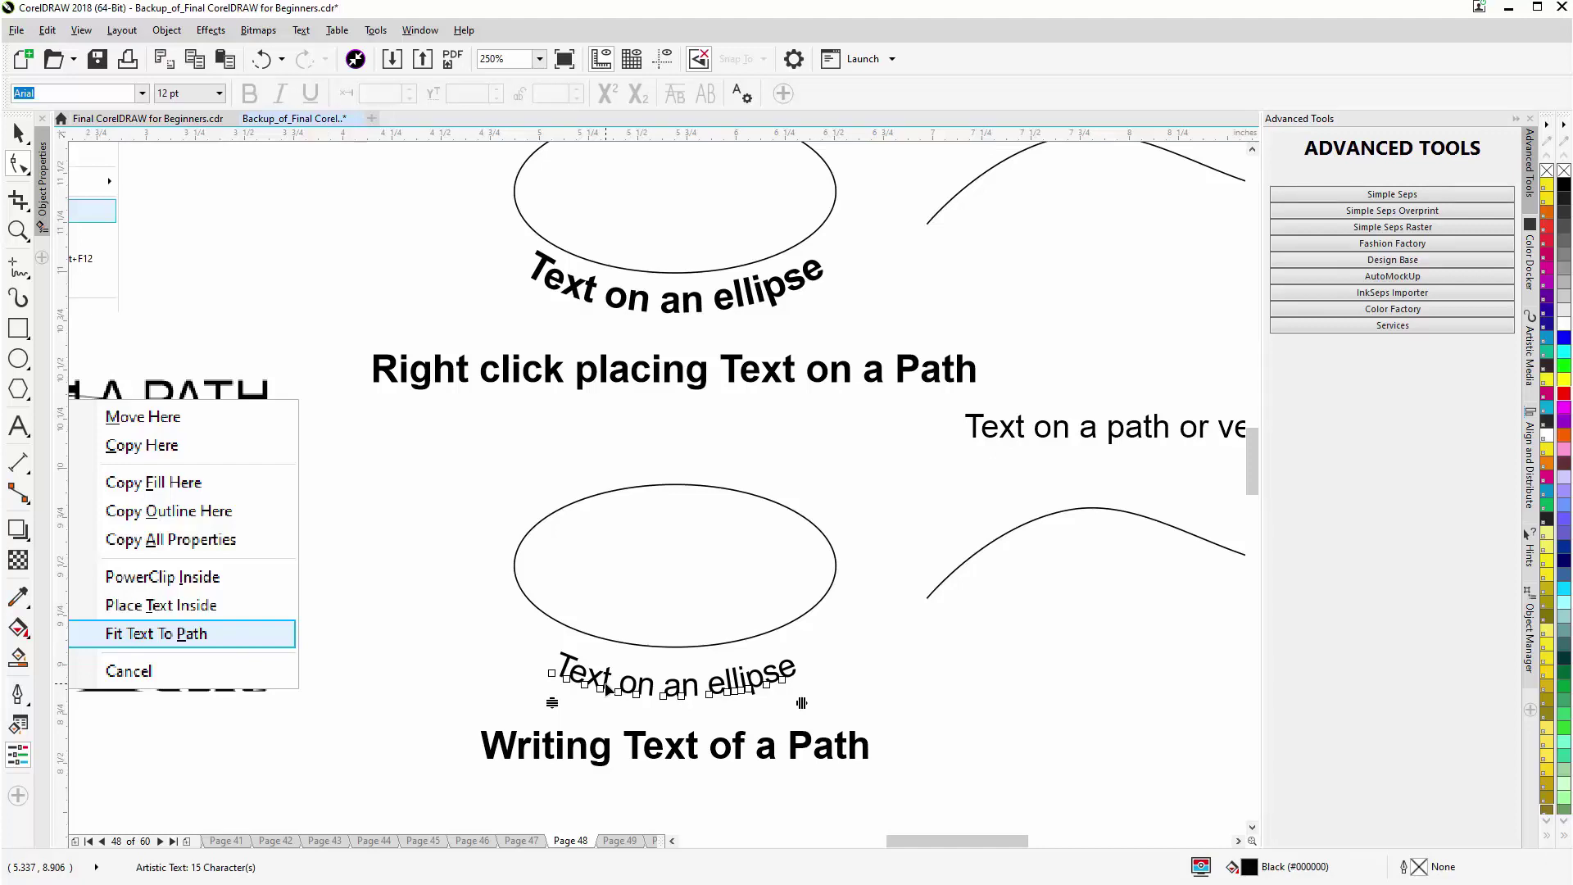
left_click(784, 682)
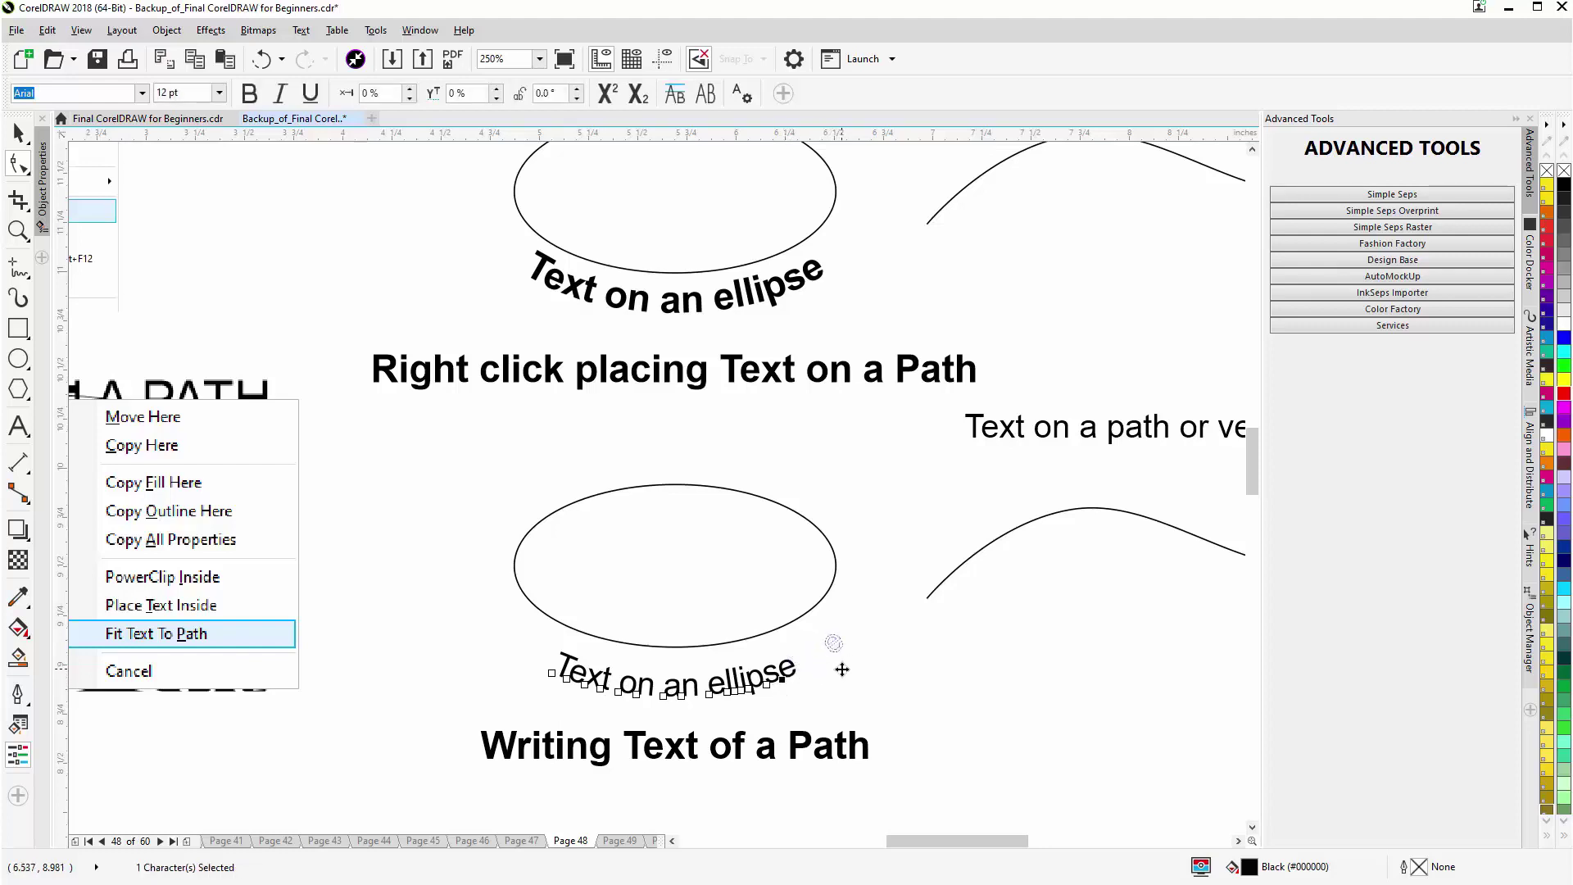
left_click_drag(843, 669, 835, 655)
key("ctrl+z")
left_click_drag(757, 695, 781, 664)
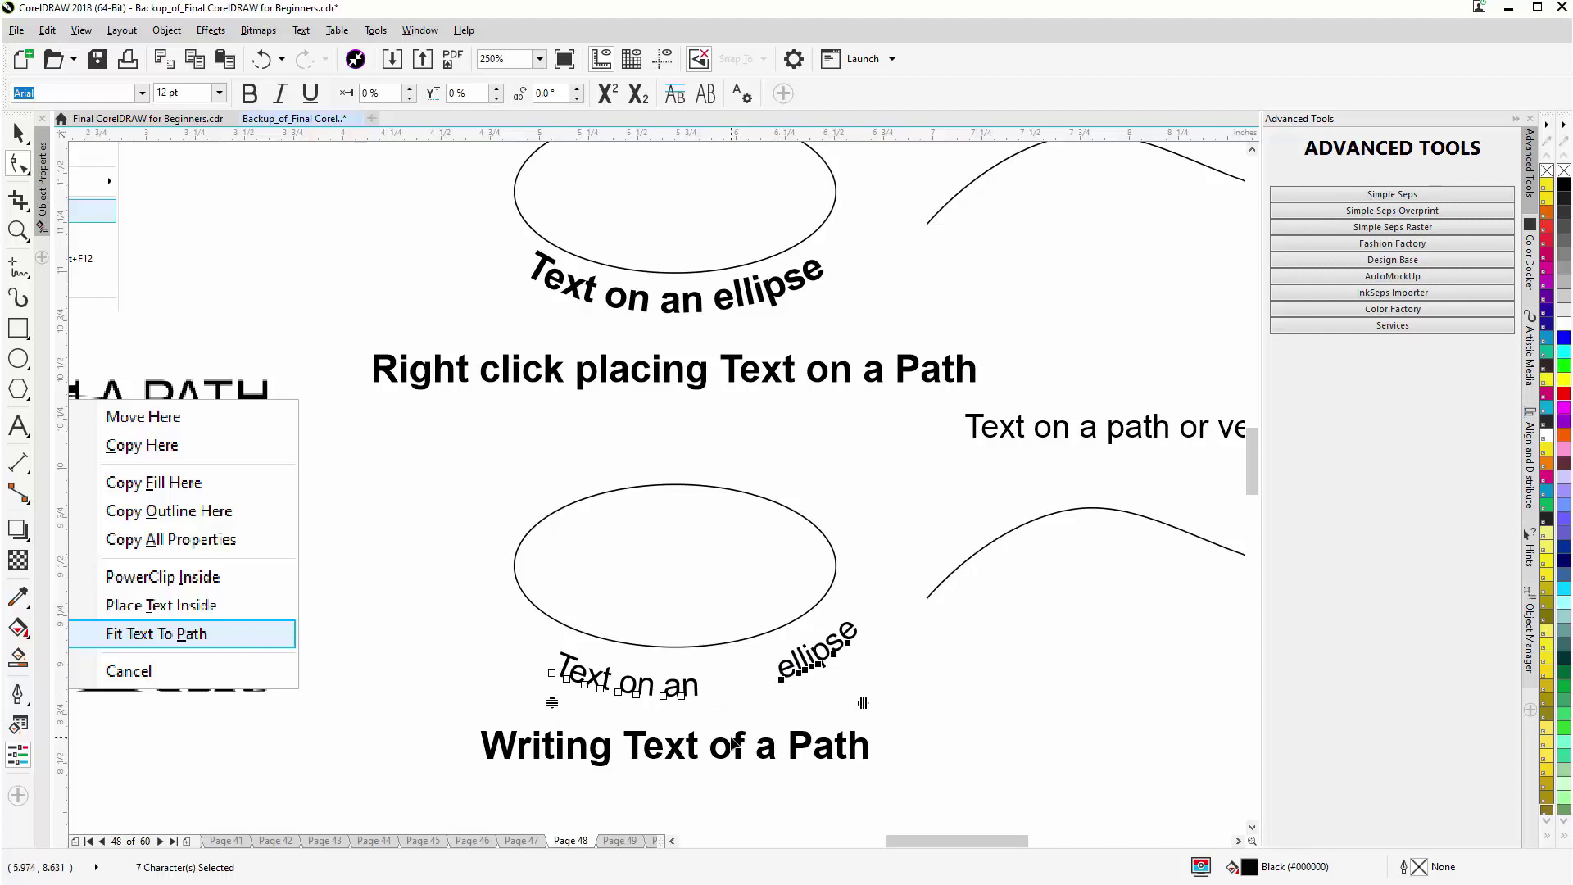
Undo the shift of the word "ellipse", try wider character and word spacing on the curved text, and undo both spacing changes
key("ctrl+z")
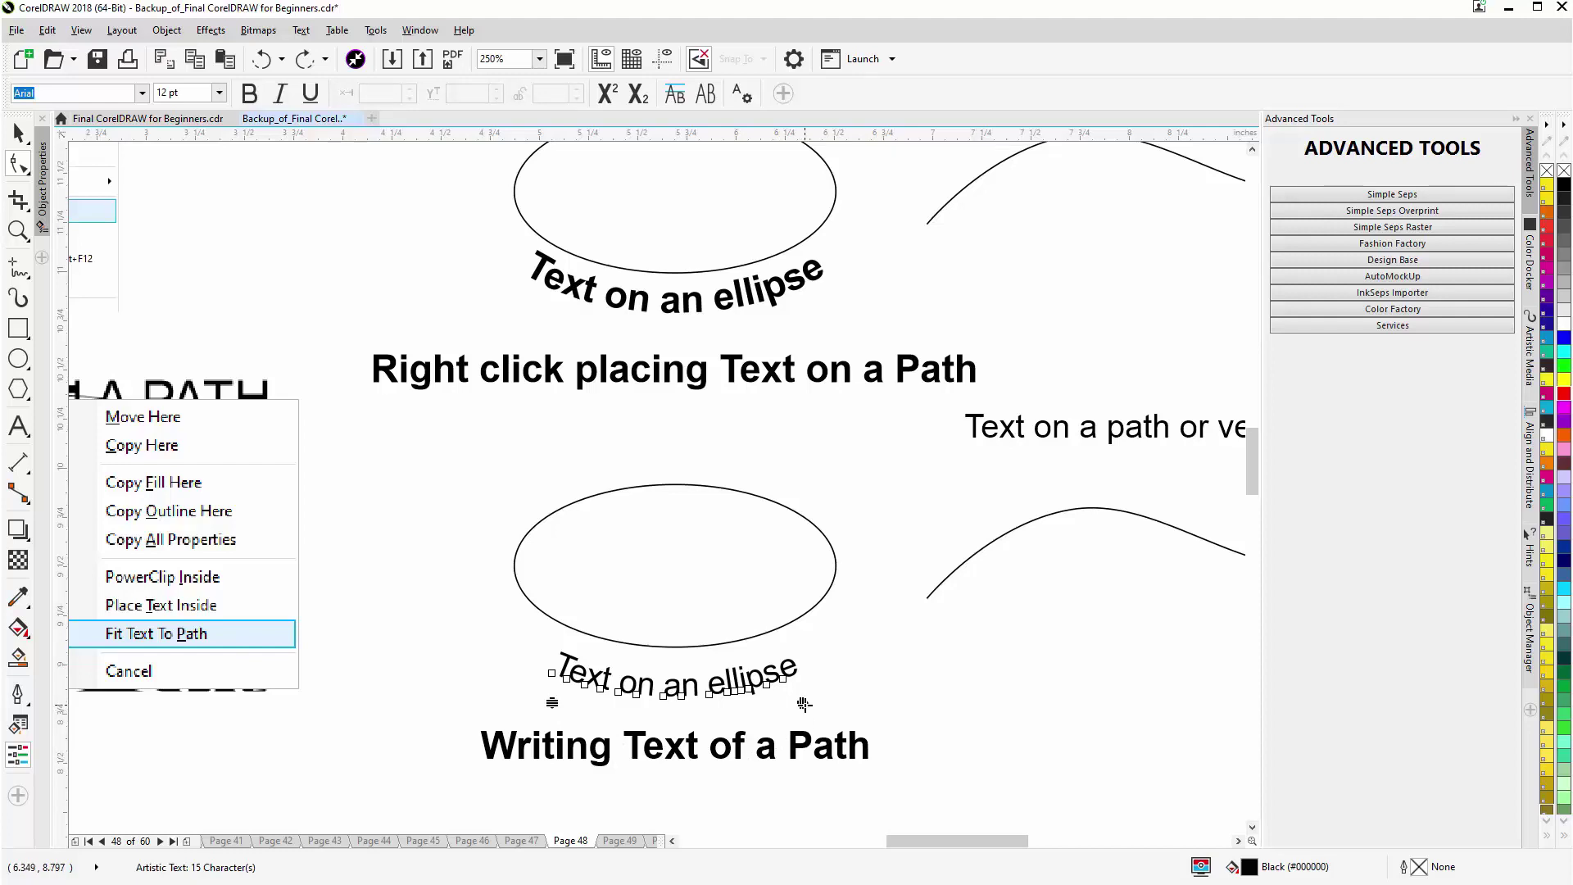
left_click_drag(803, 704, 870, 694)
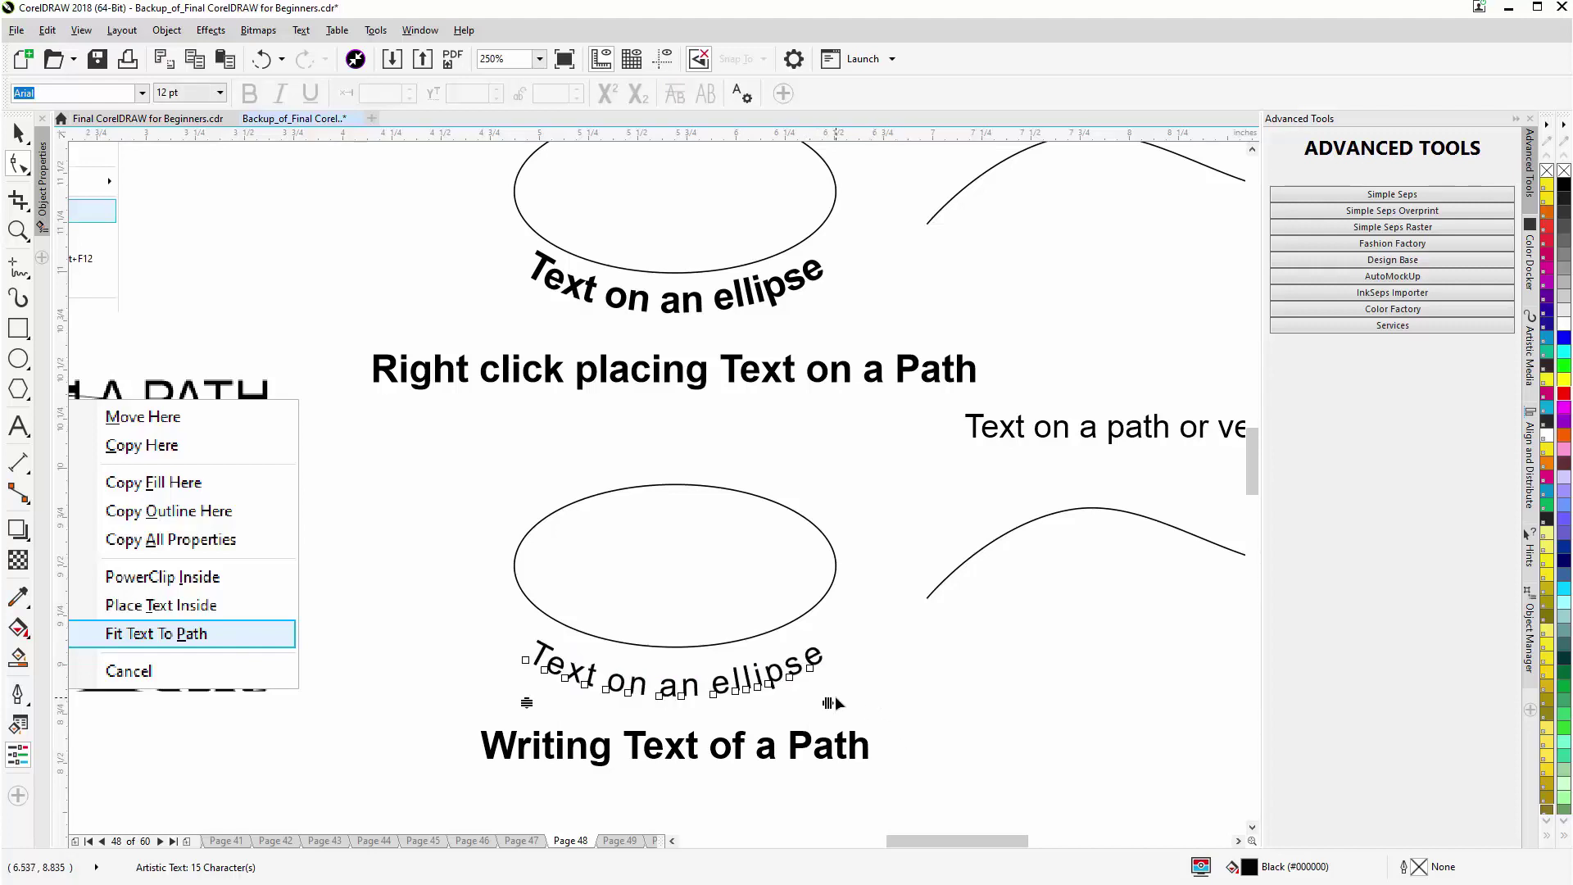
left_click_drag(828, 703, 902, 695)
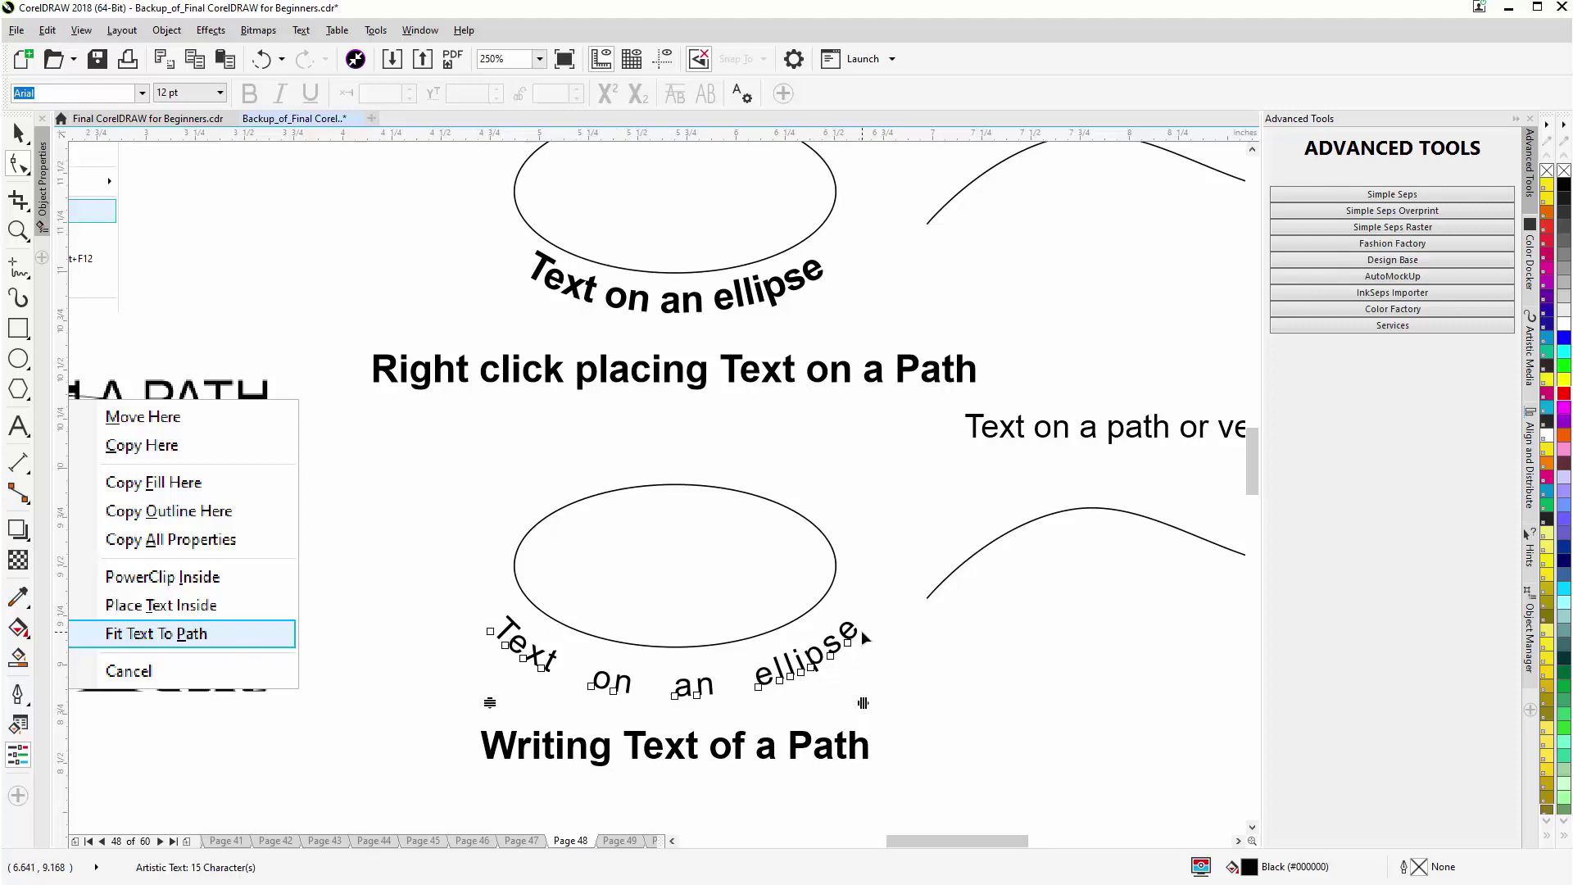
key("ctrl+z")
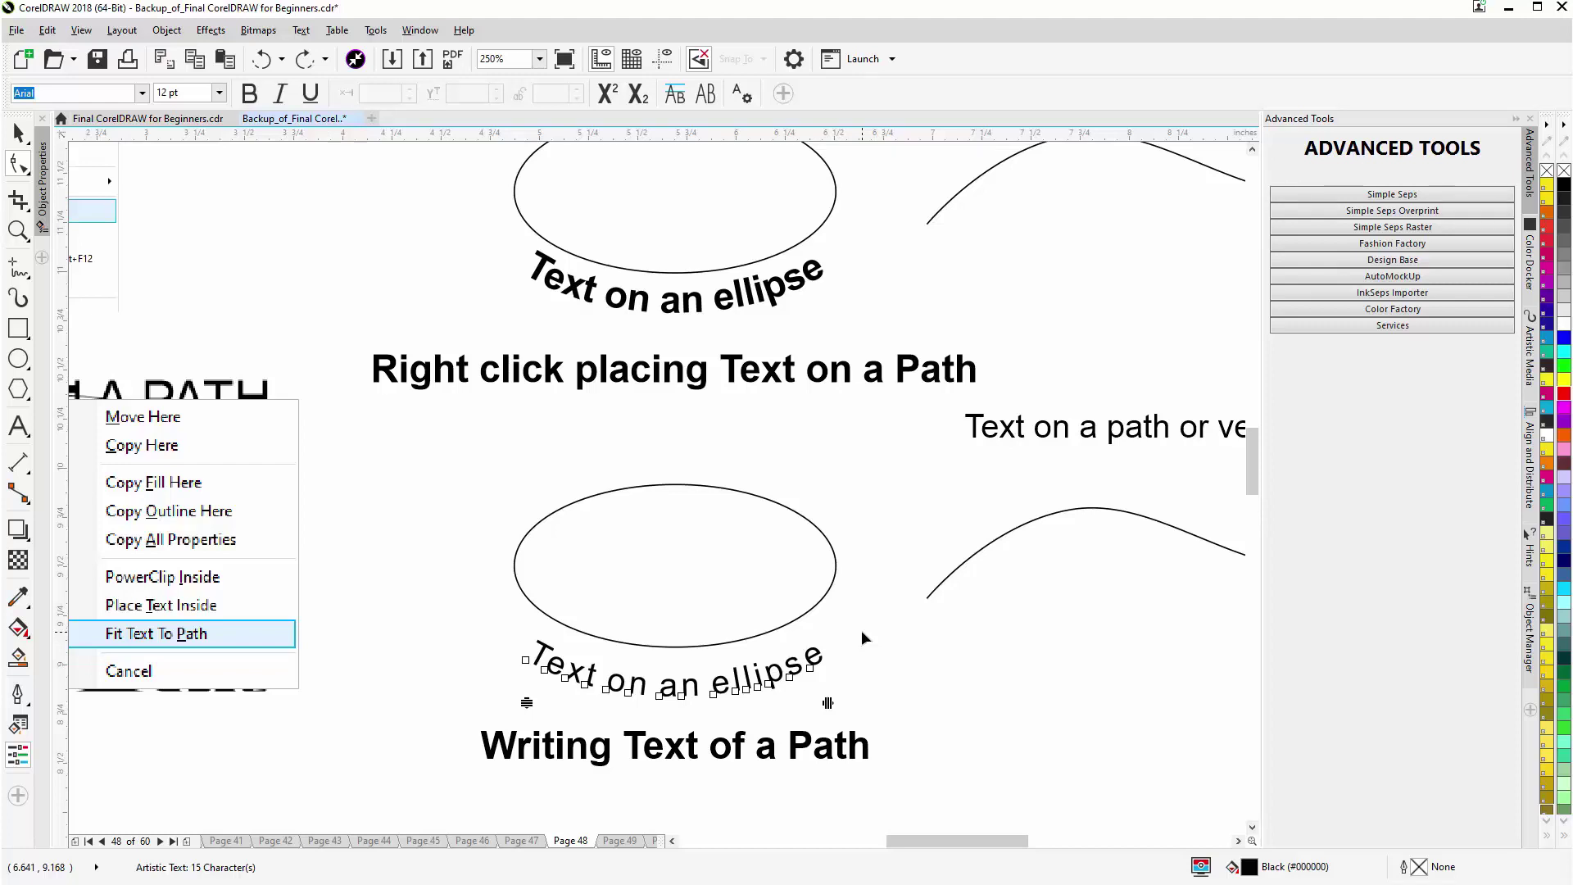
key("ctrl+z")
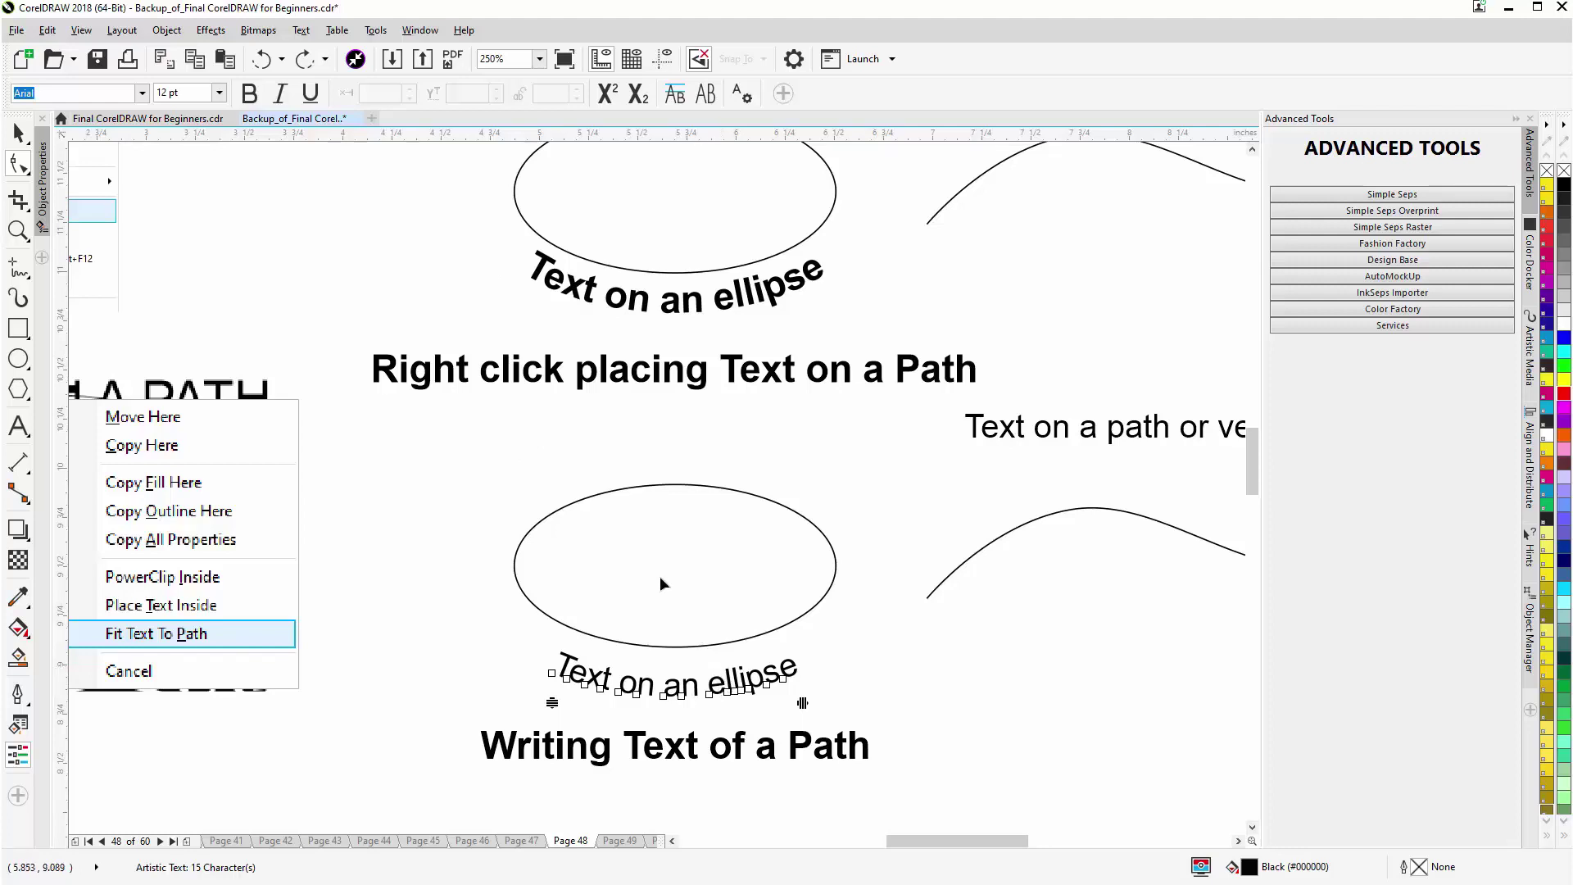
left_click(18, 133)
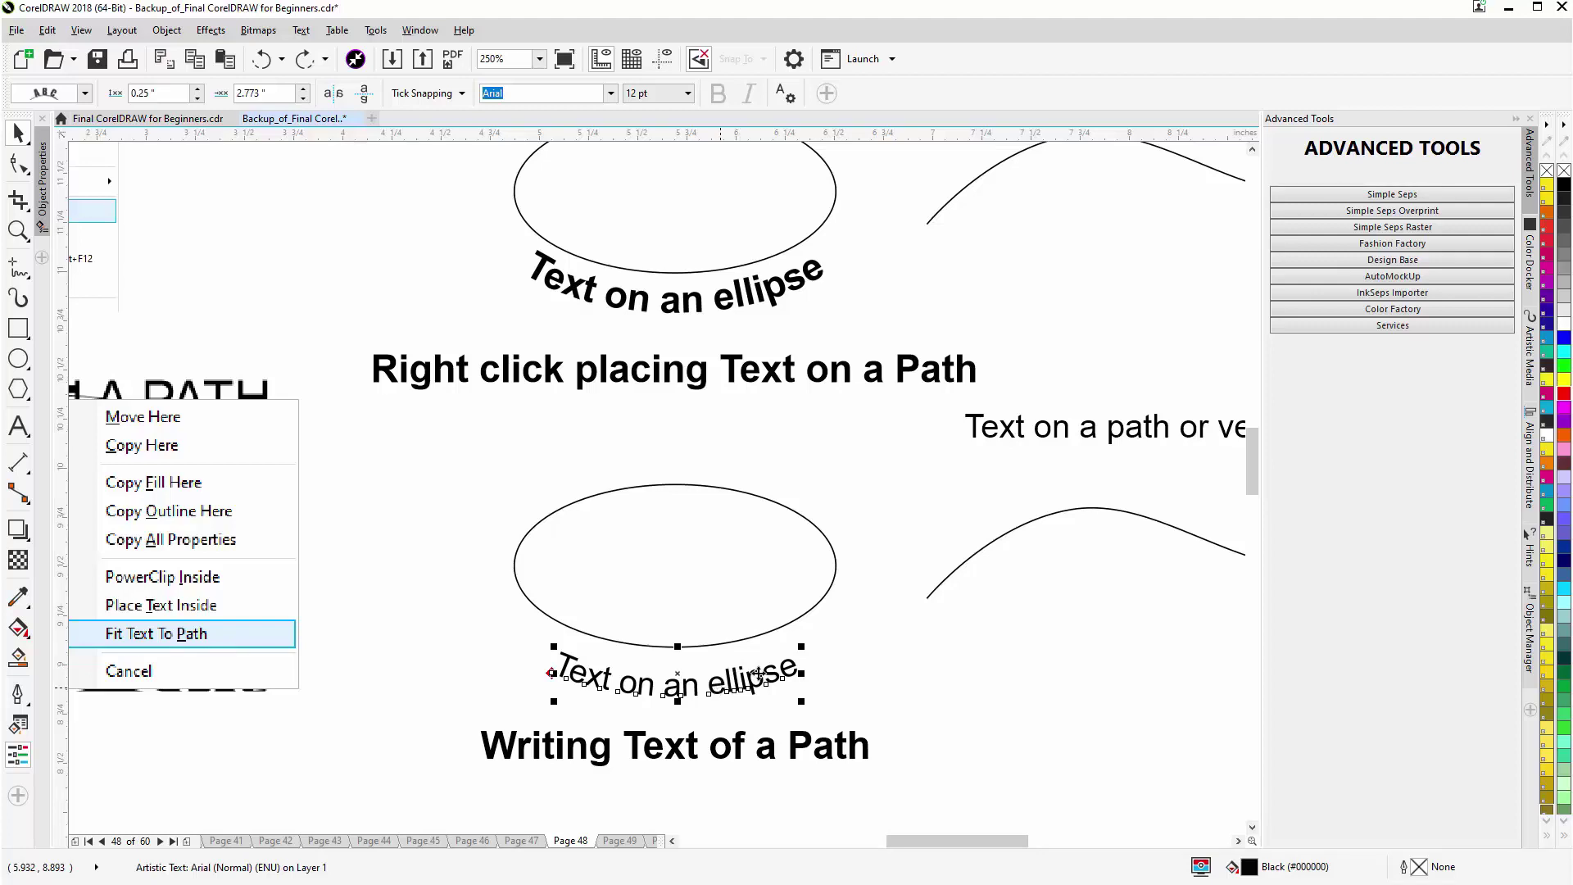
Fit "Text on a path or vector curve" to the wavy curve beside the second ellipse, with 0.033 in distance and 0.45 in offset
scroll(1058, 629, "down", 2)
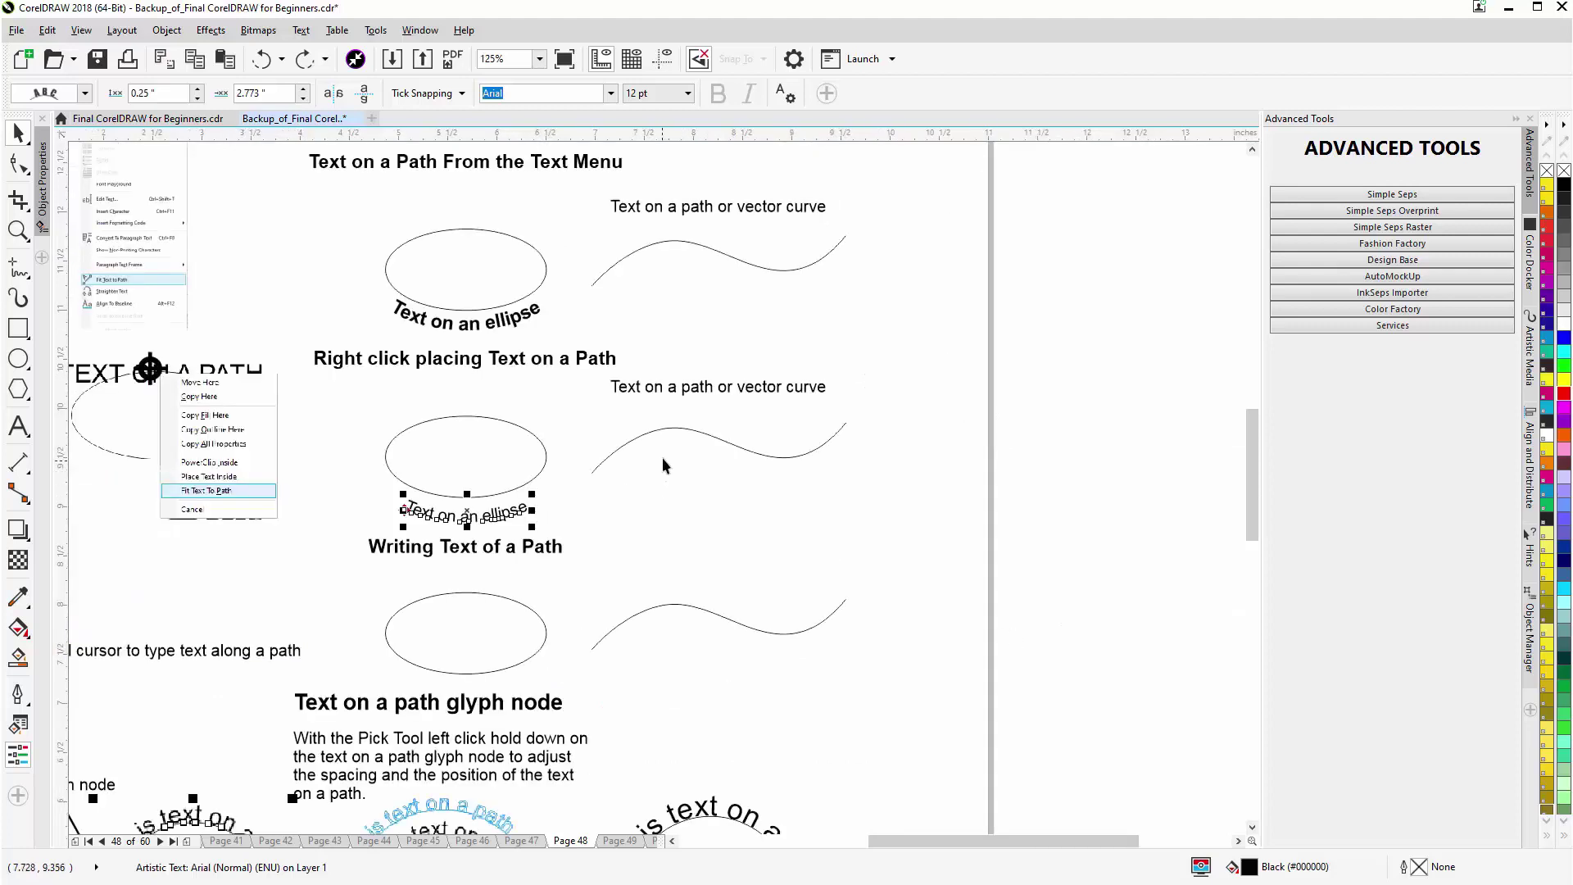
scroll(662, 458, "up", 2)
left_click(699, 383)
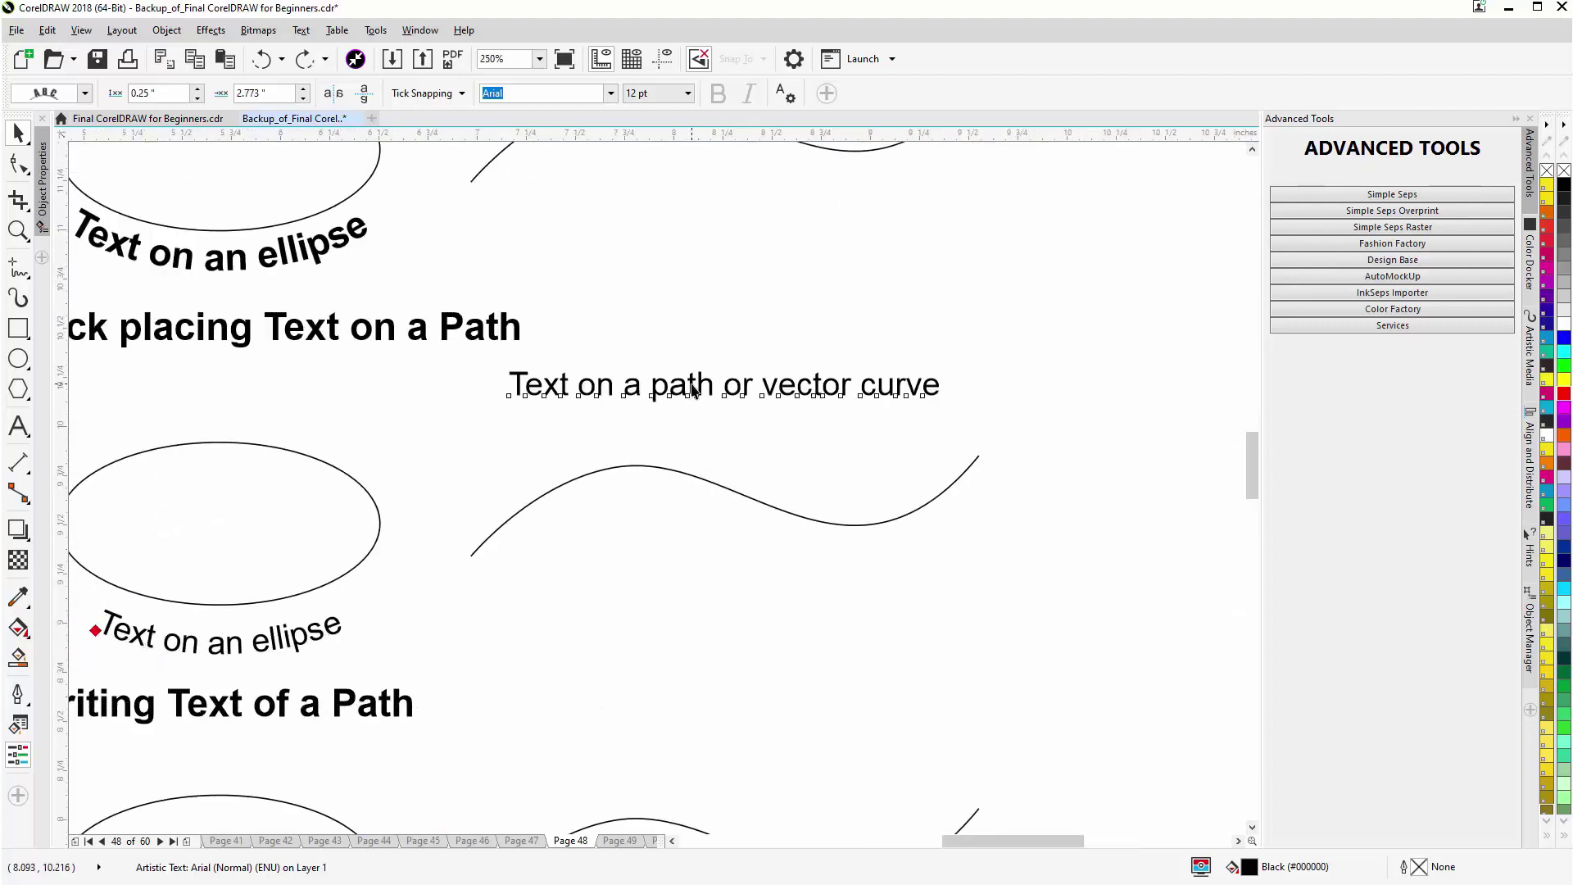
left_click_drag(698, 384, 695, 476)
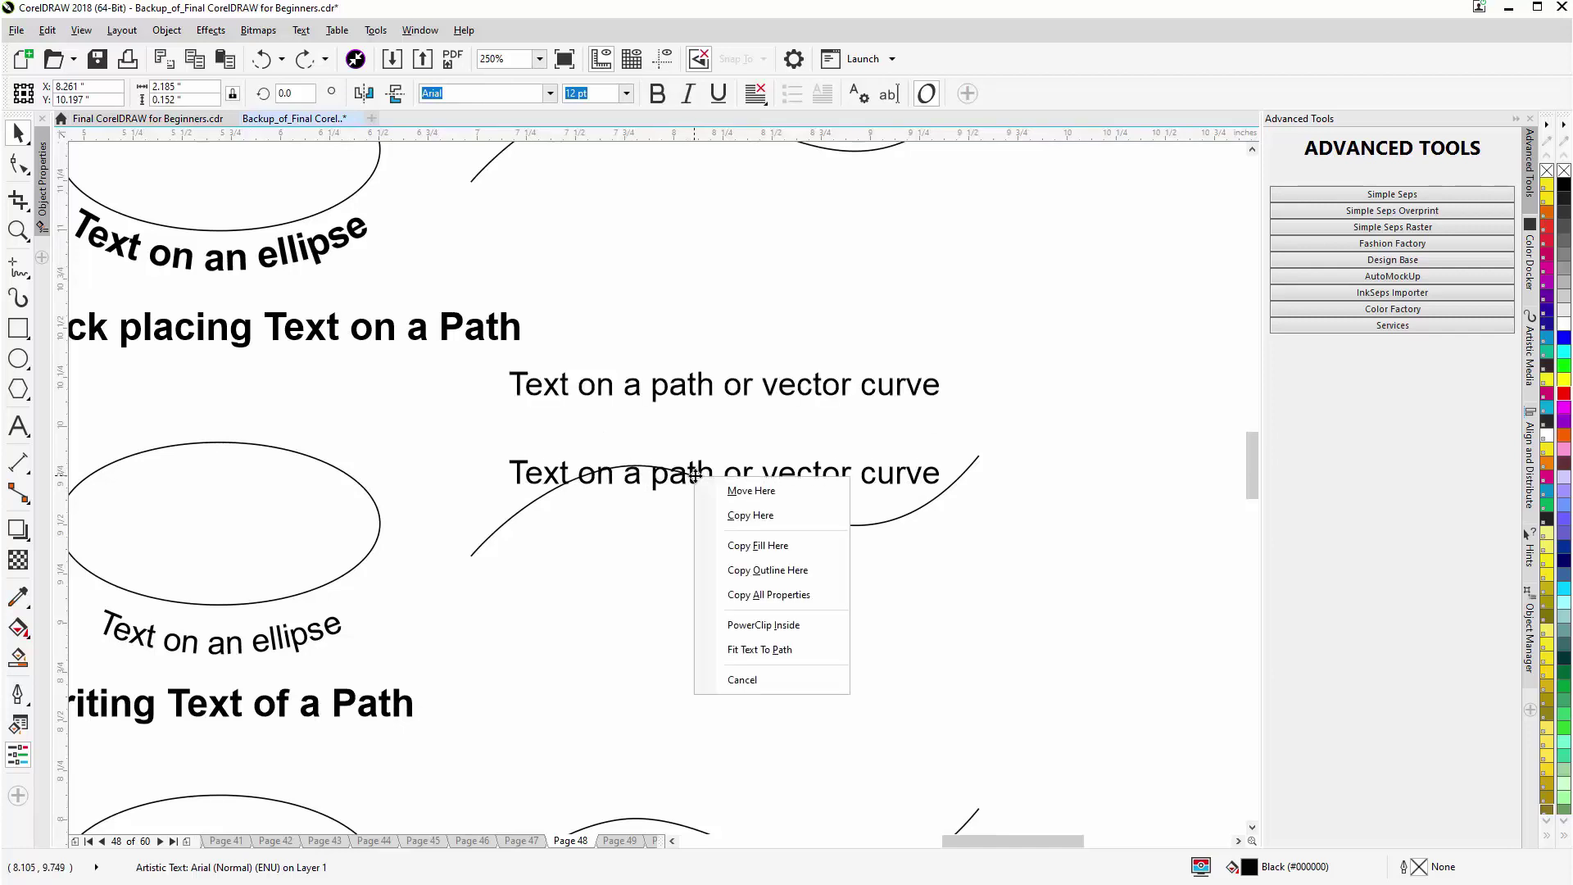
left_click(753, 649)
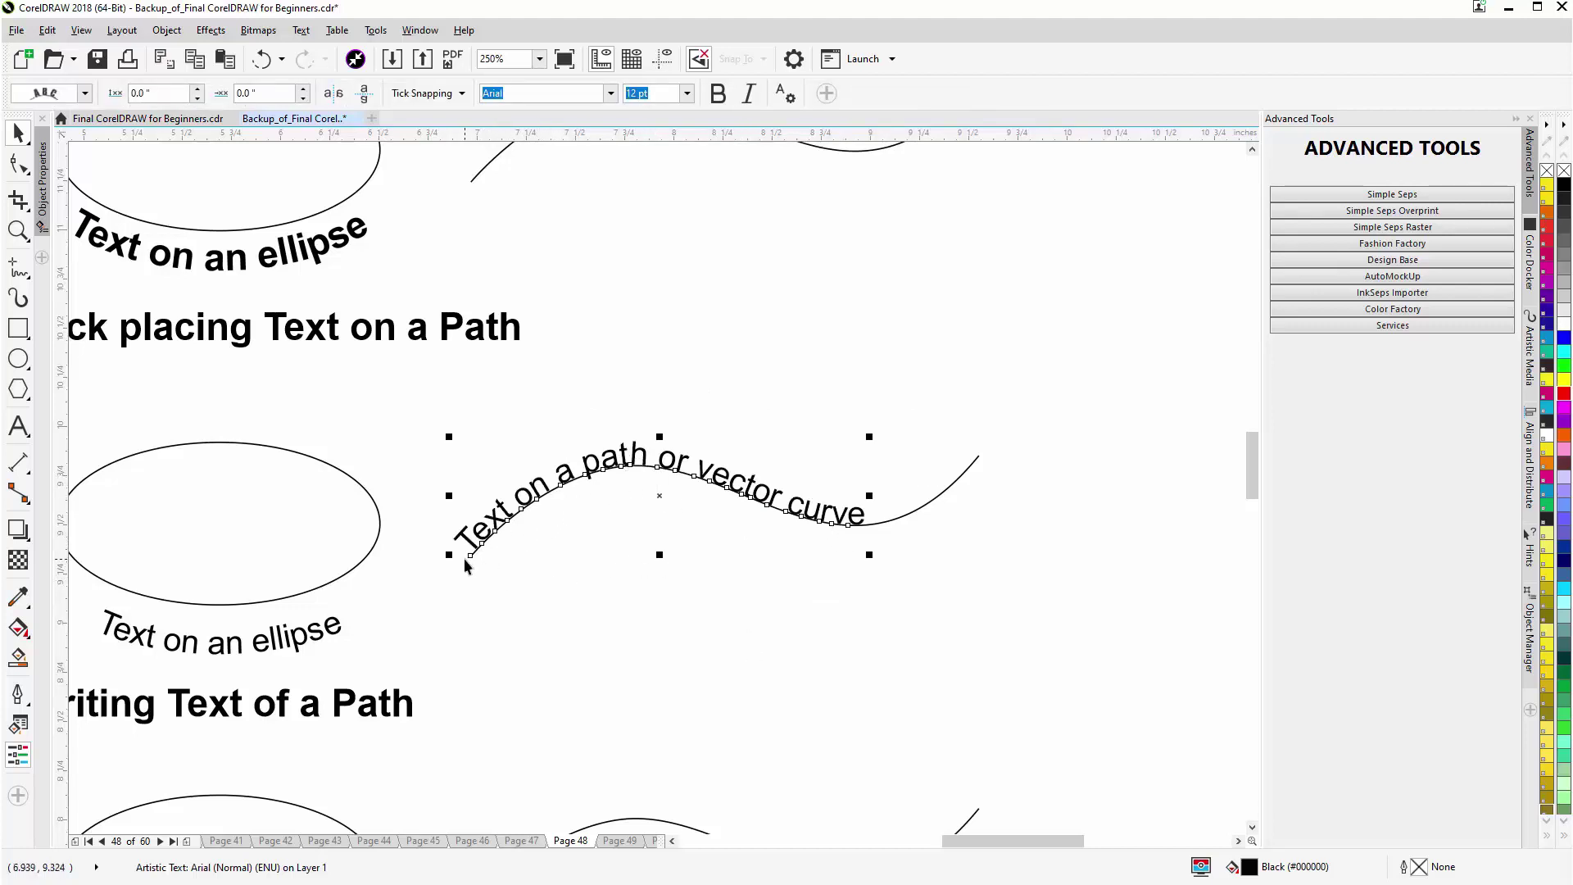
left_click_drag(596, 466, 712, 459)
left_click(598, 463)
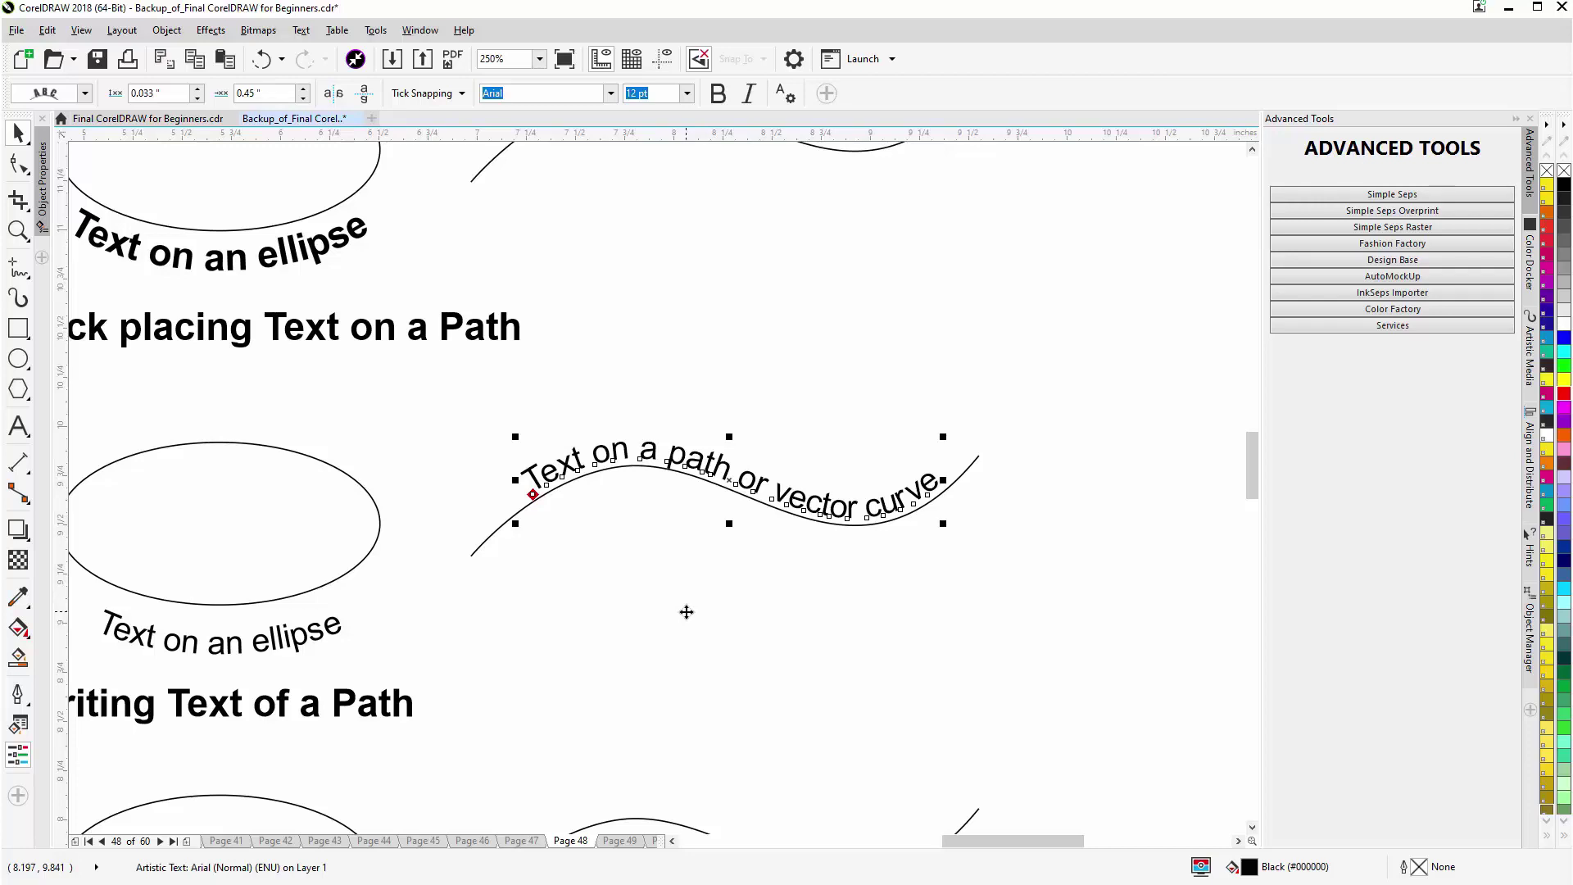
Write "Text on a Path" in 12 pt directly along the top of the ellipse under the "Writing Text of a Path" heading
scroll(685, 613, "down", 2)
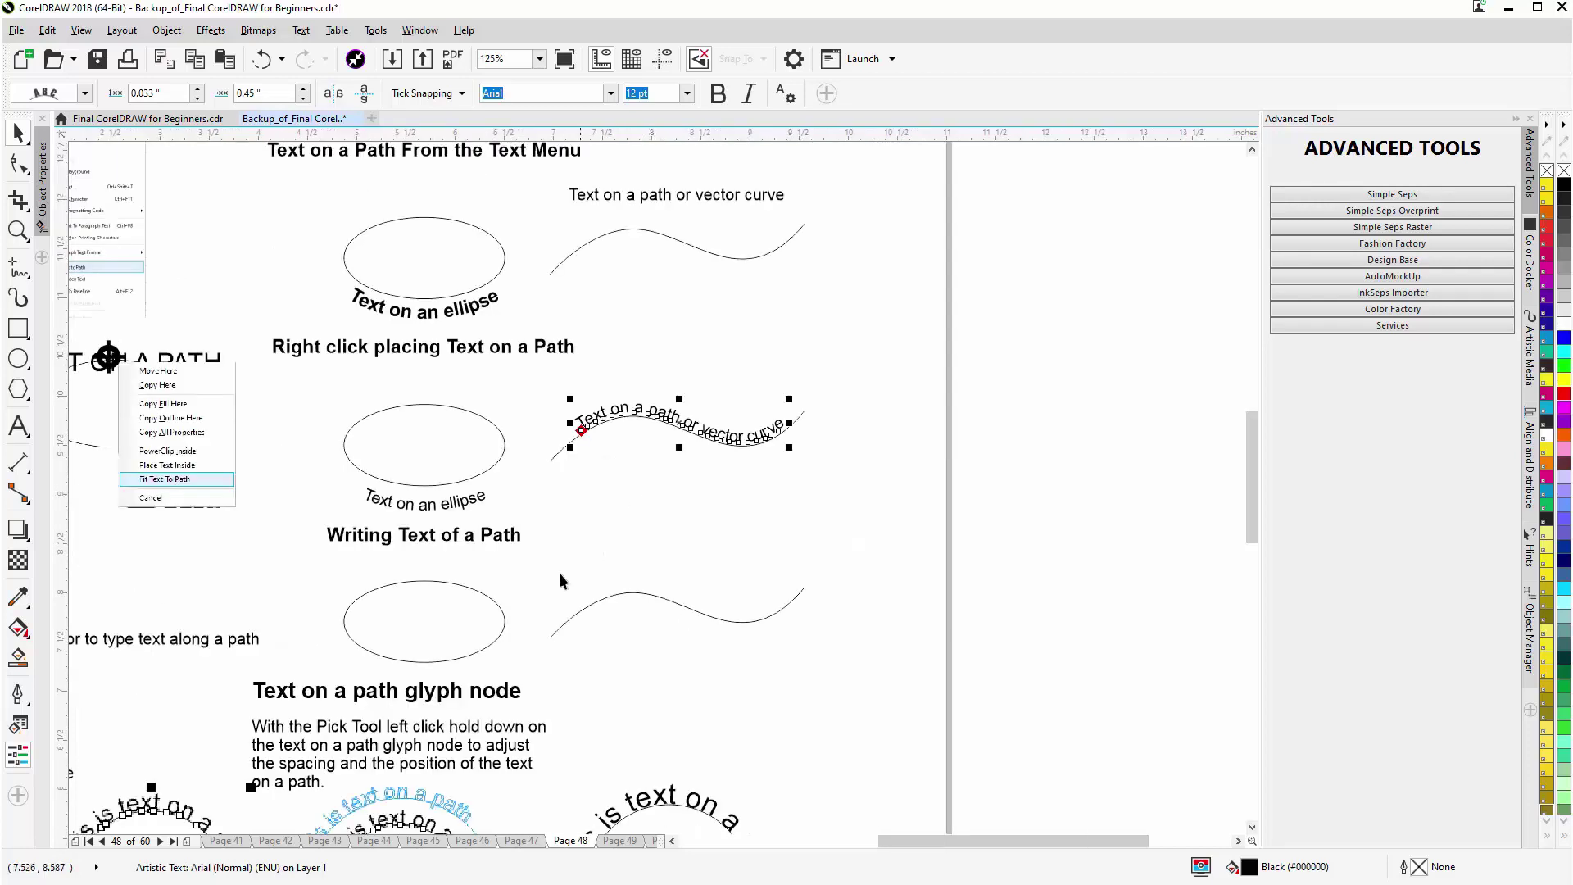
scroll(558, 583, "up", 2)
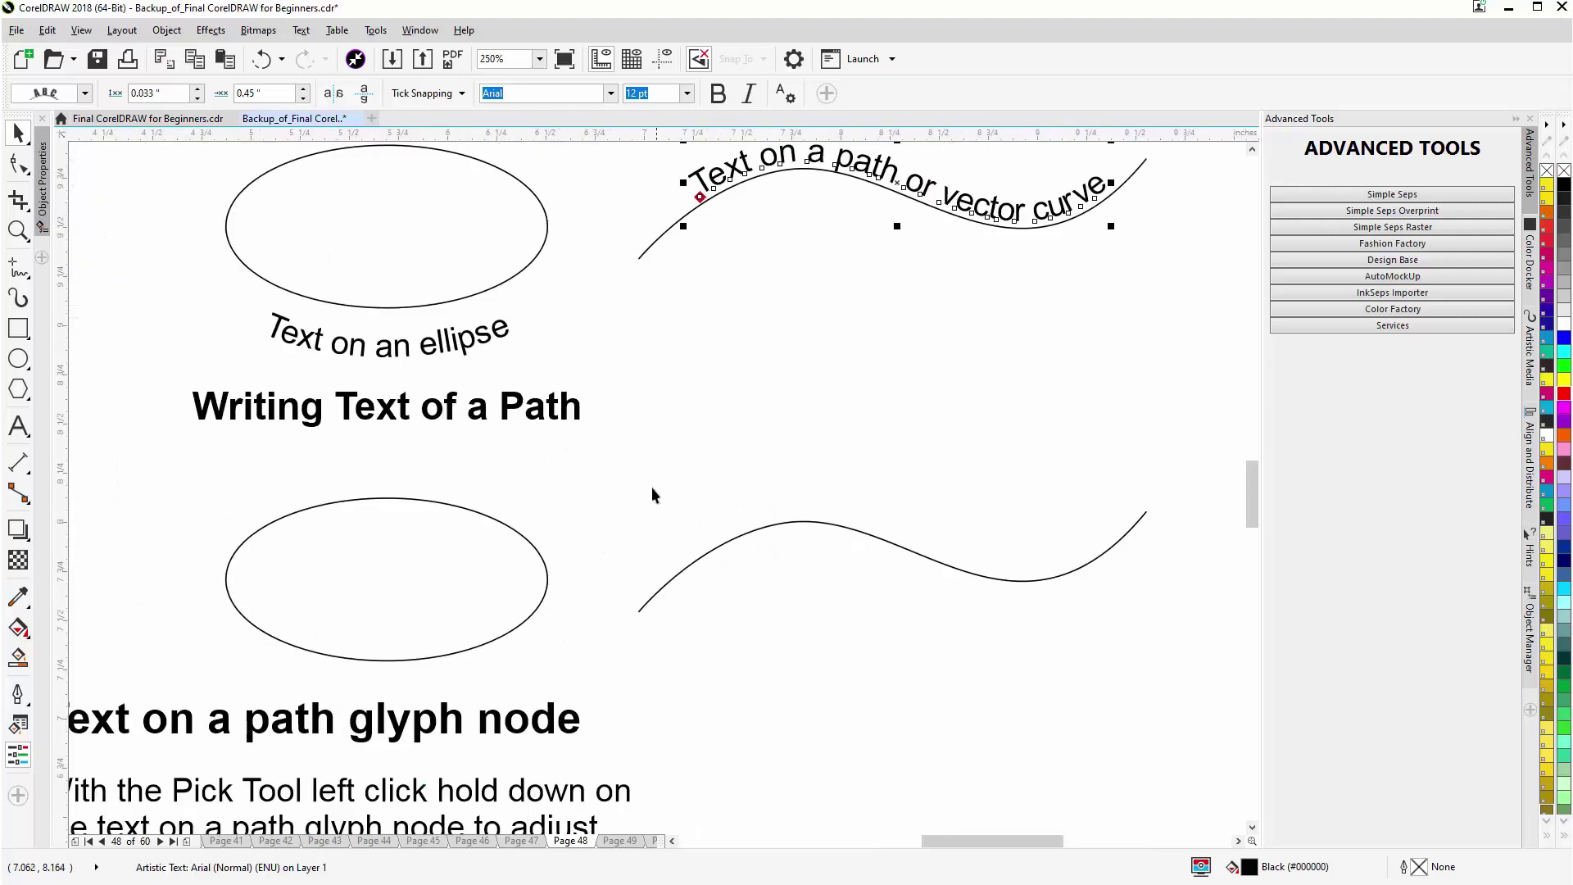
left_click(20, 425)
left_click(386, 499)
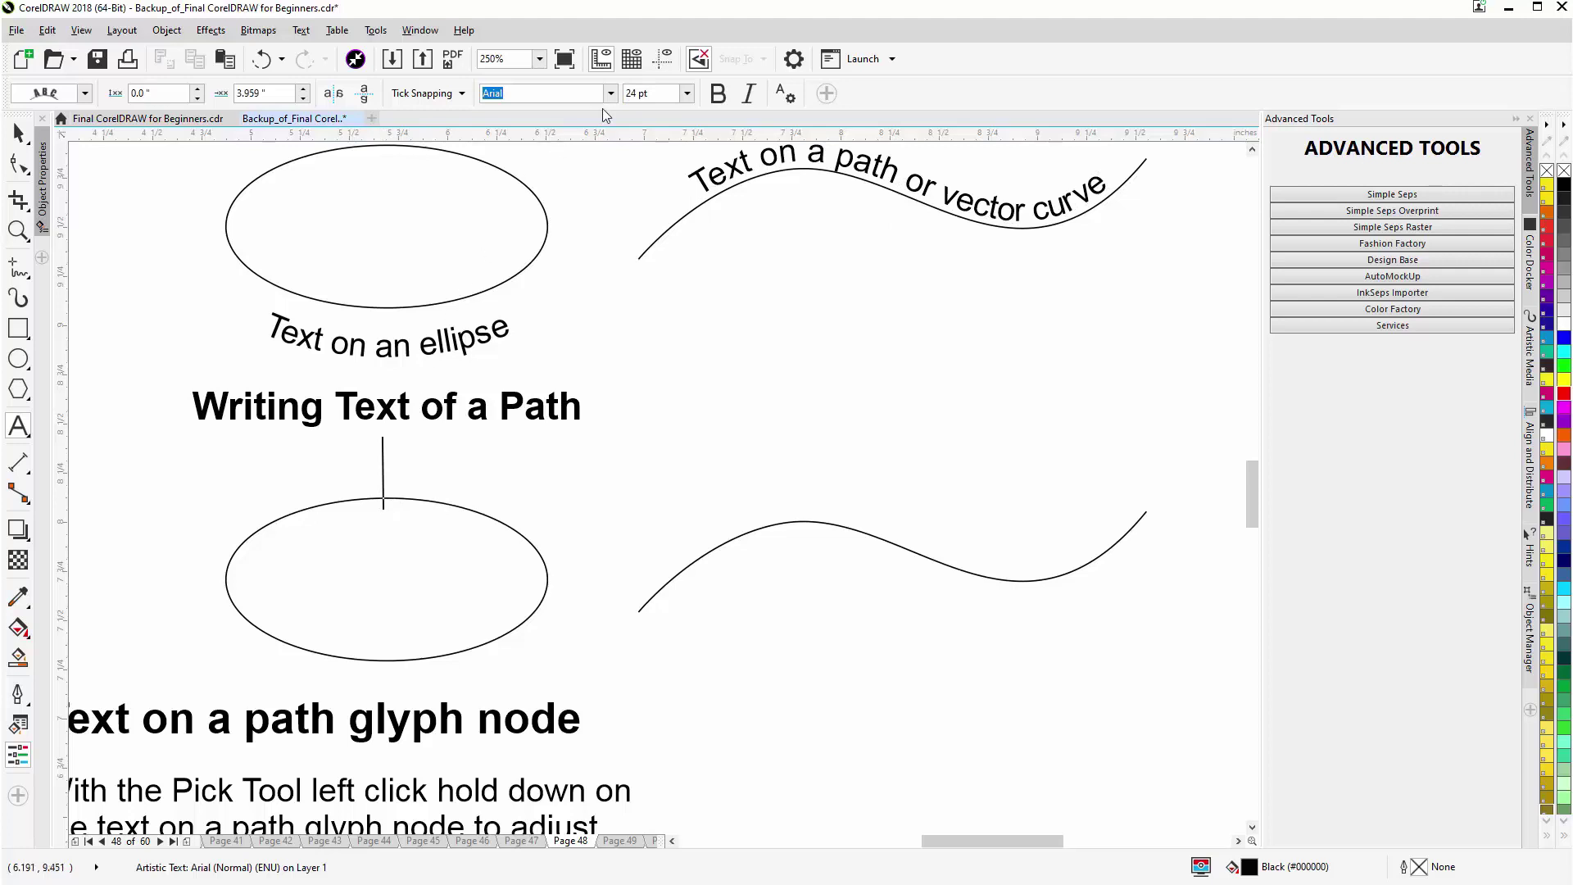
left_click(688, 94)
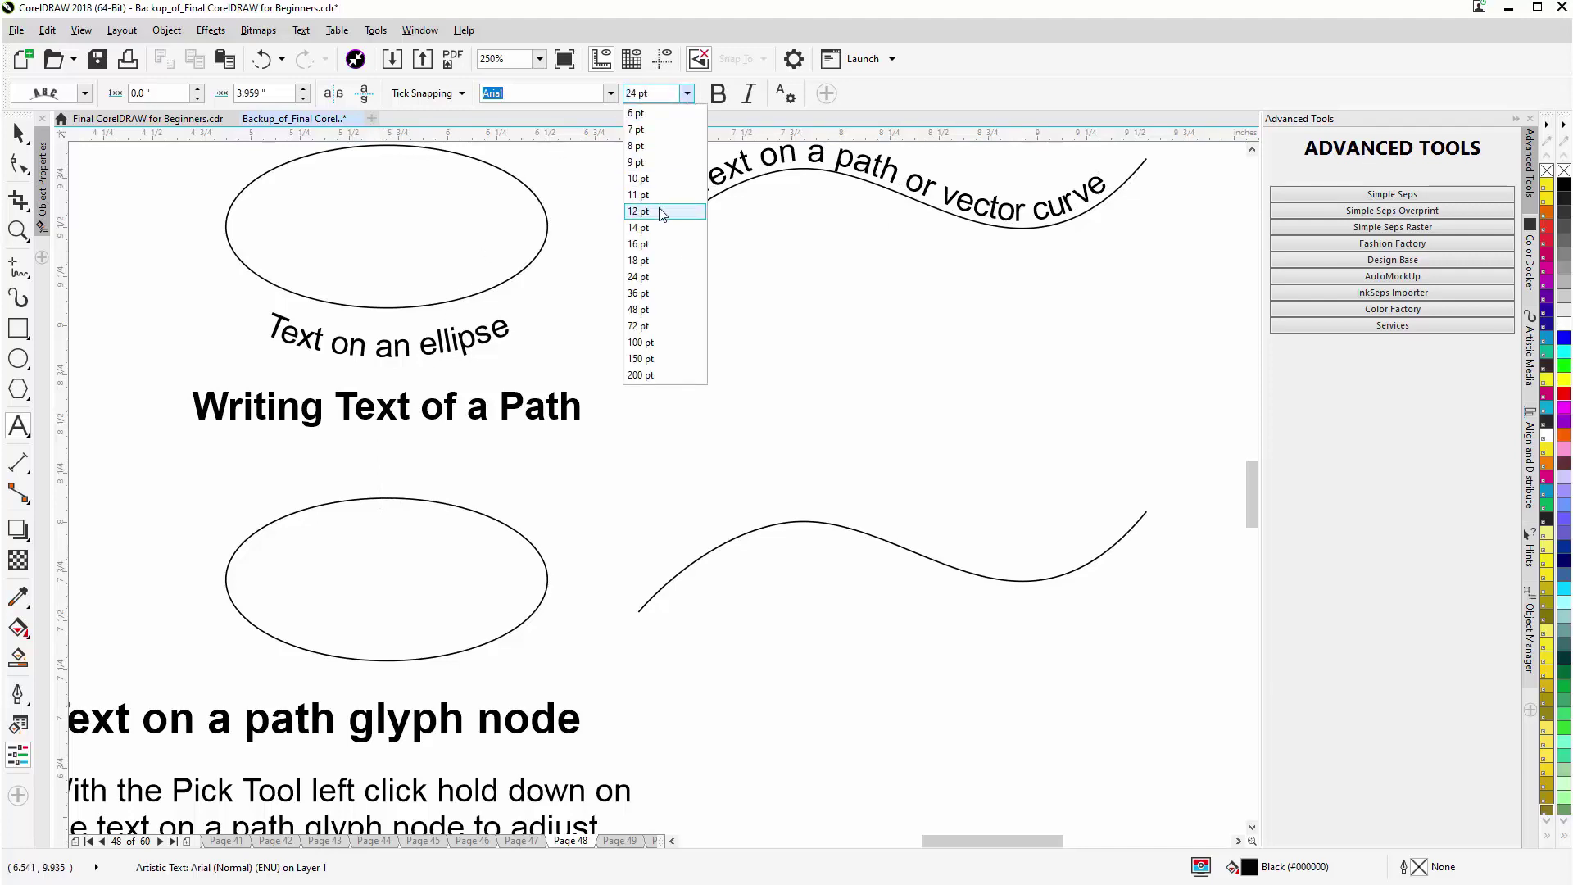
key("Escape")
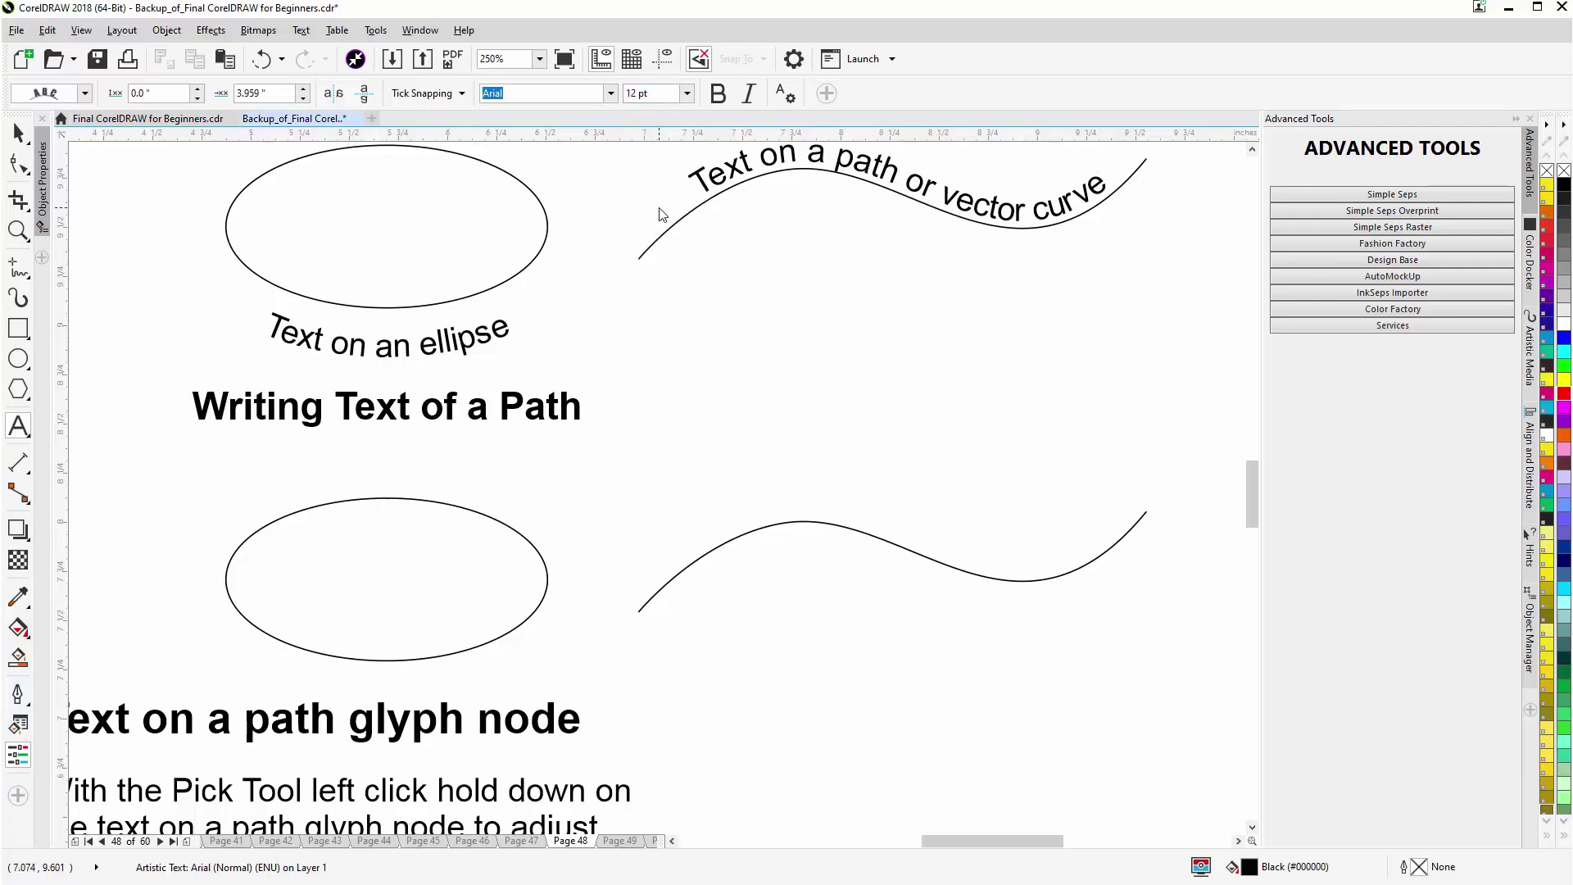
type("Text on a ")
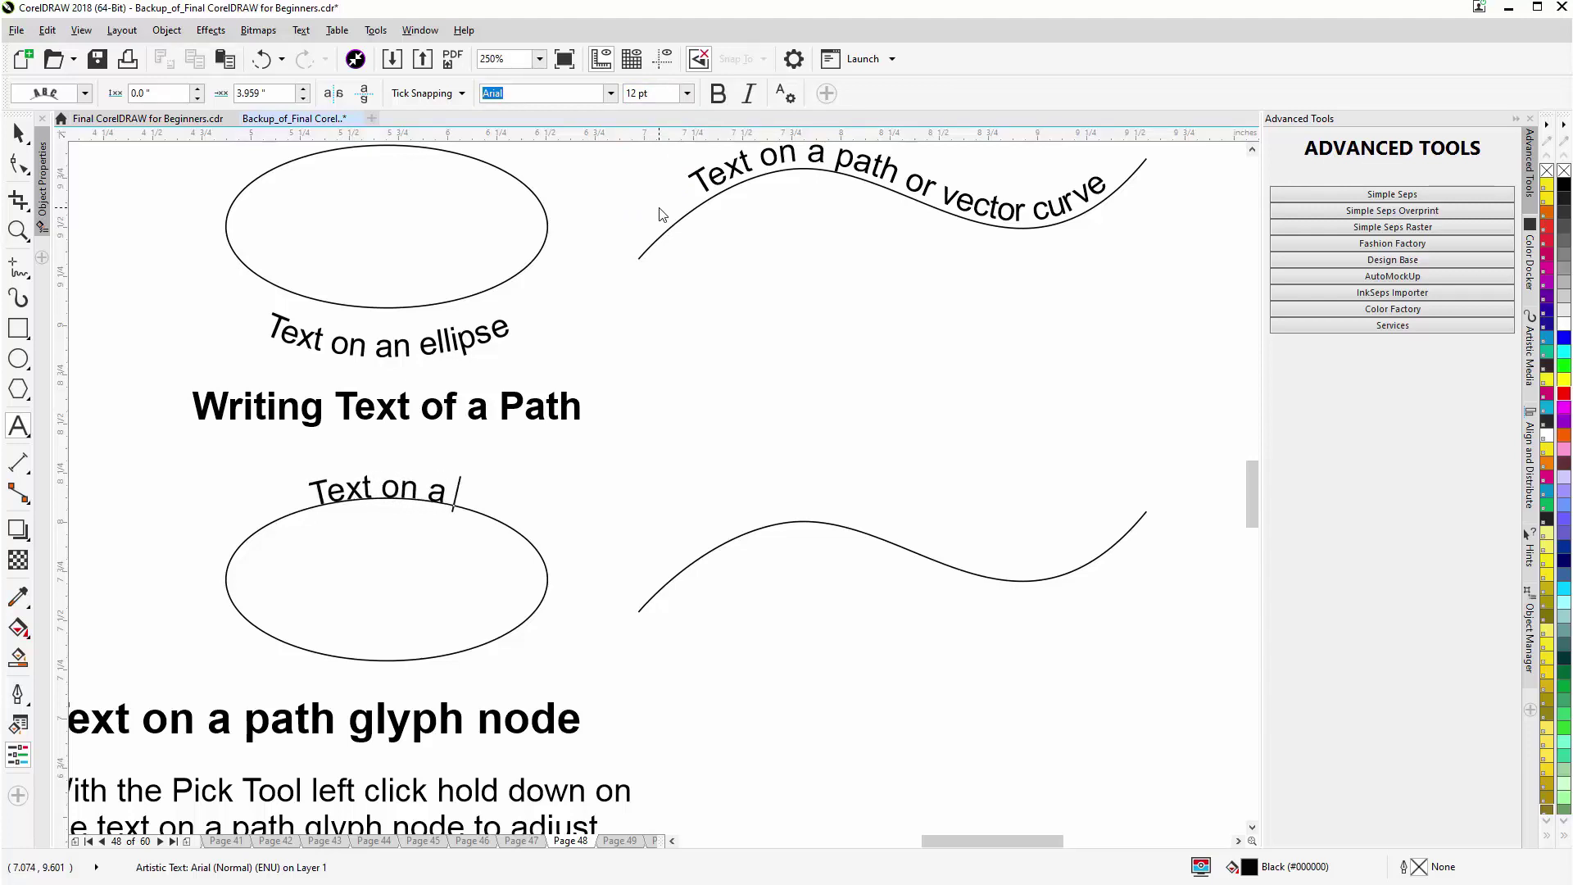
type("P")
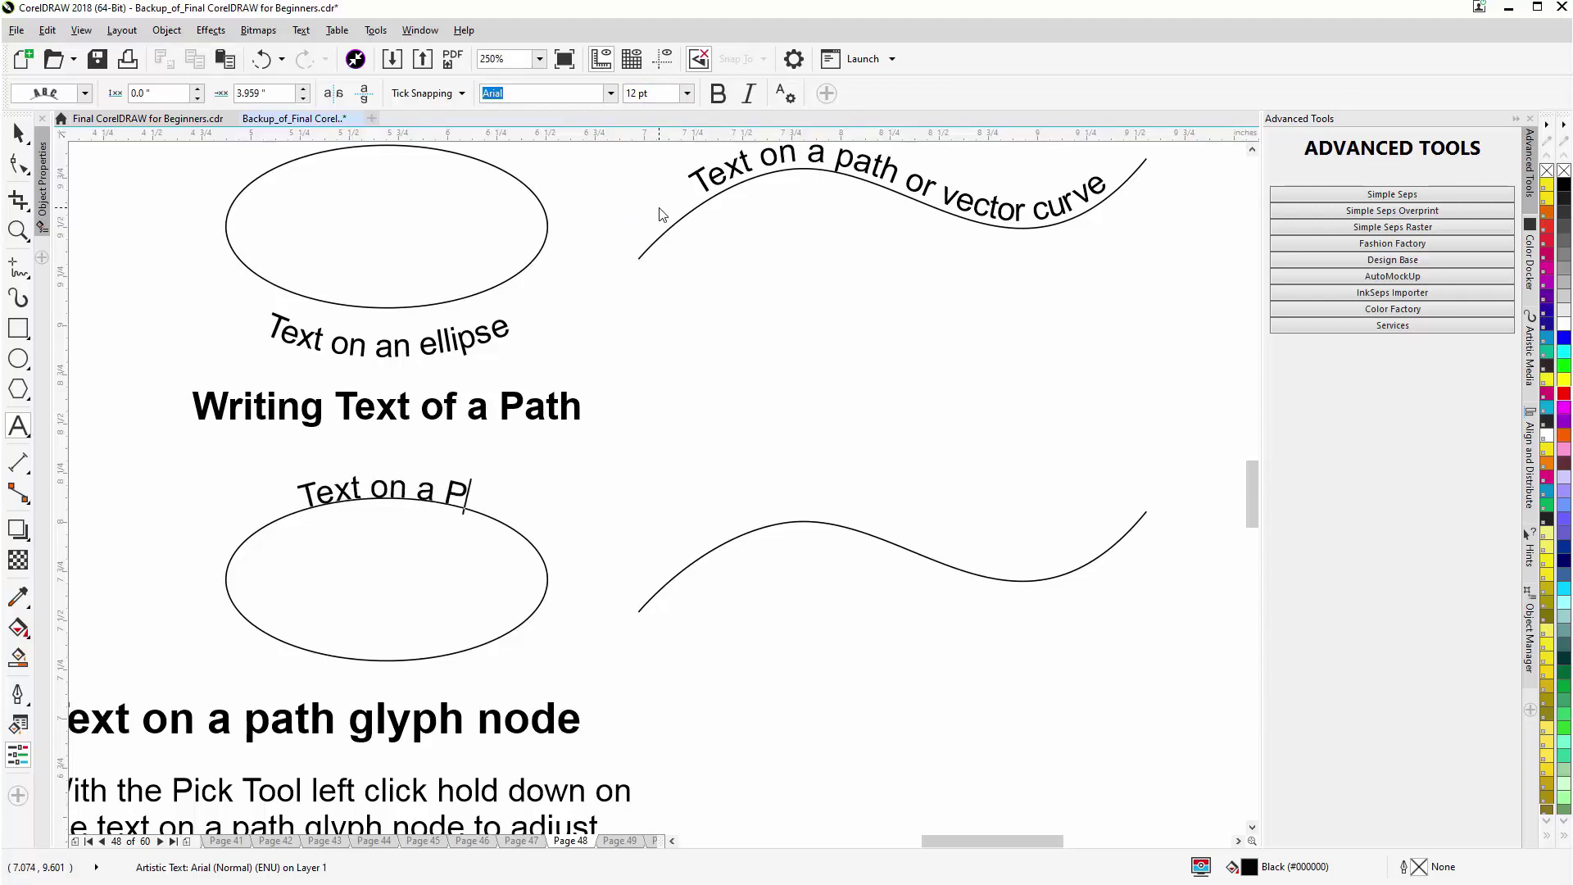
type("ath")
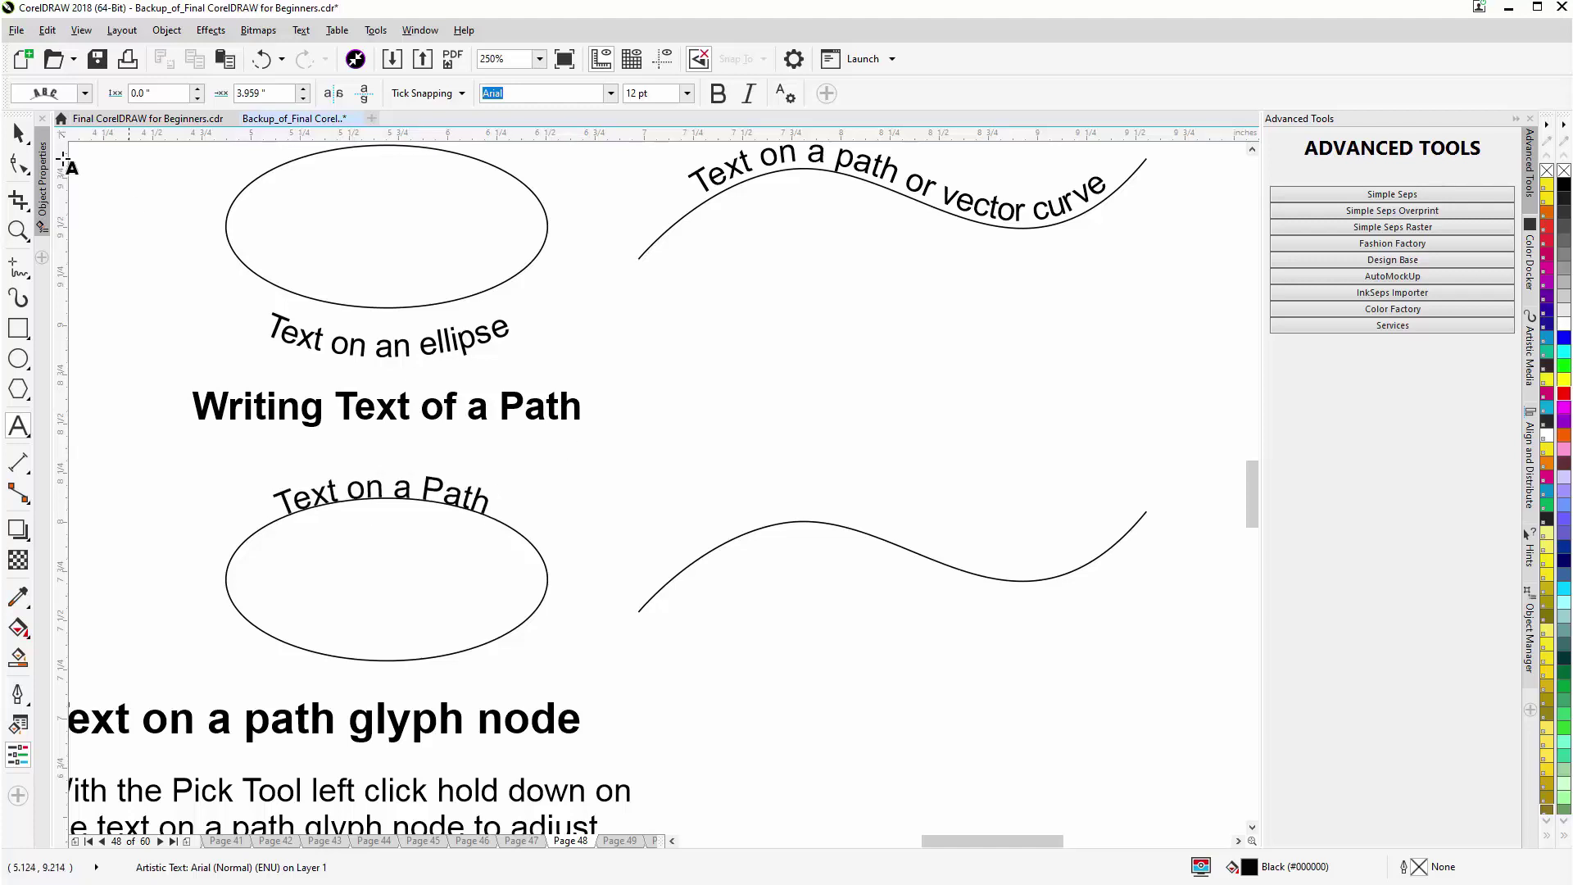
Try "Text on a Path" 0.25 in away from its ellipse, return it to the edge, and slide it to a 3.972 in offset
left_click(17, 133)
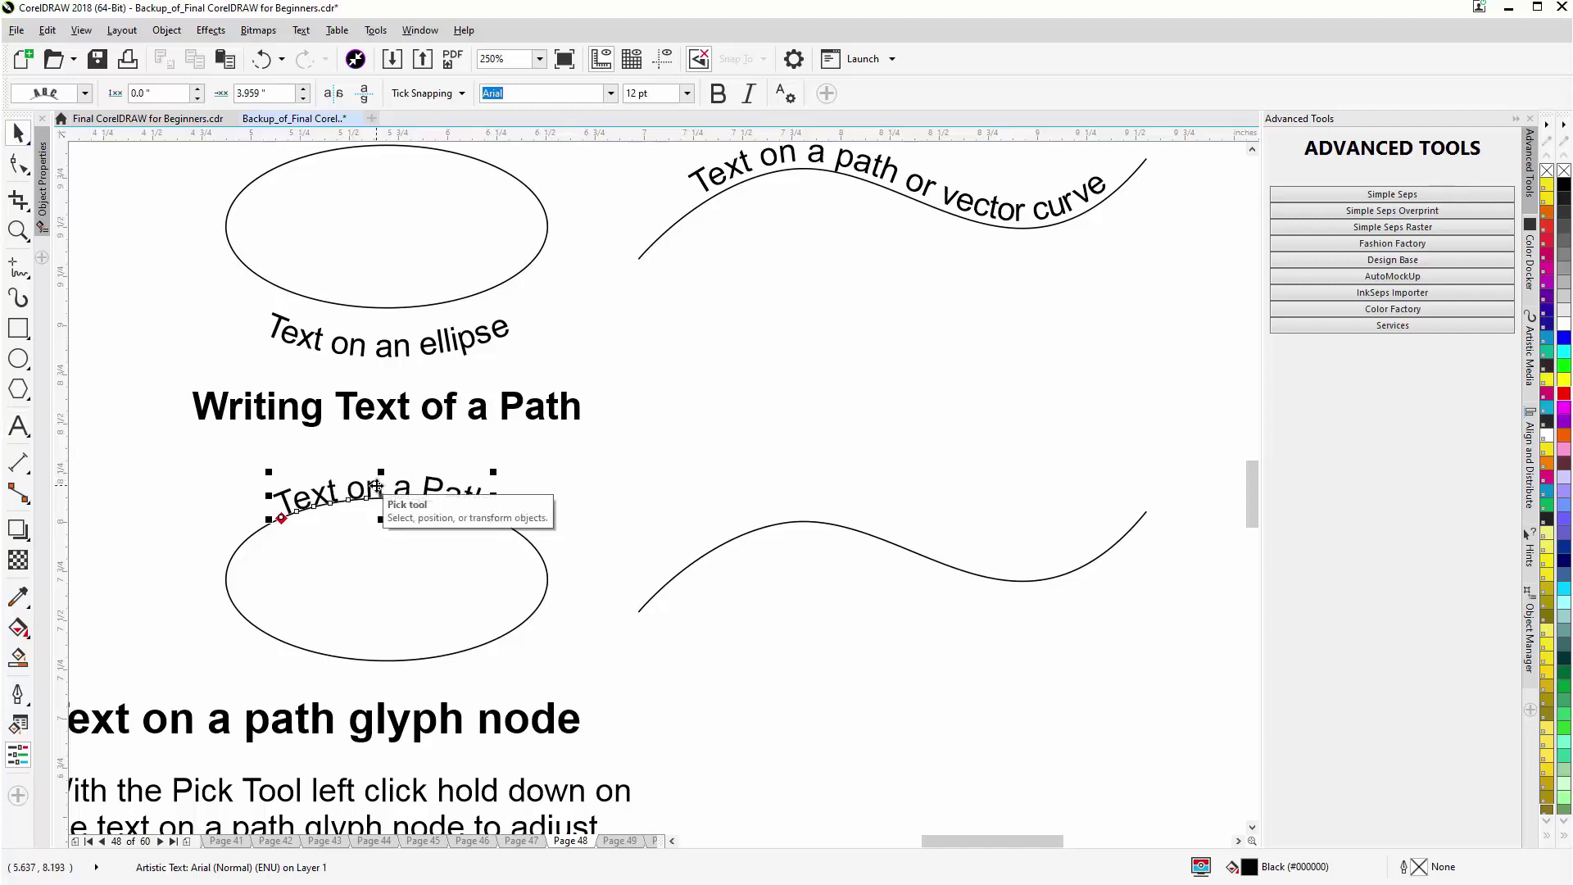
mouse_move(384, 491)
left_mouse_down()
mouse_move(386, 467)
mouse_move(381, 490)
mouse_move(459, 500)
mouse_move(492, 459)
mouse_move(476, 478)
mouse_move(375, 489)
left_mouse_up()
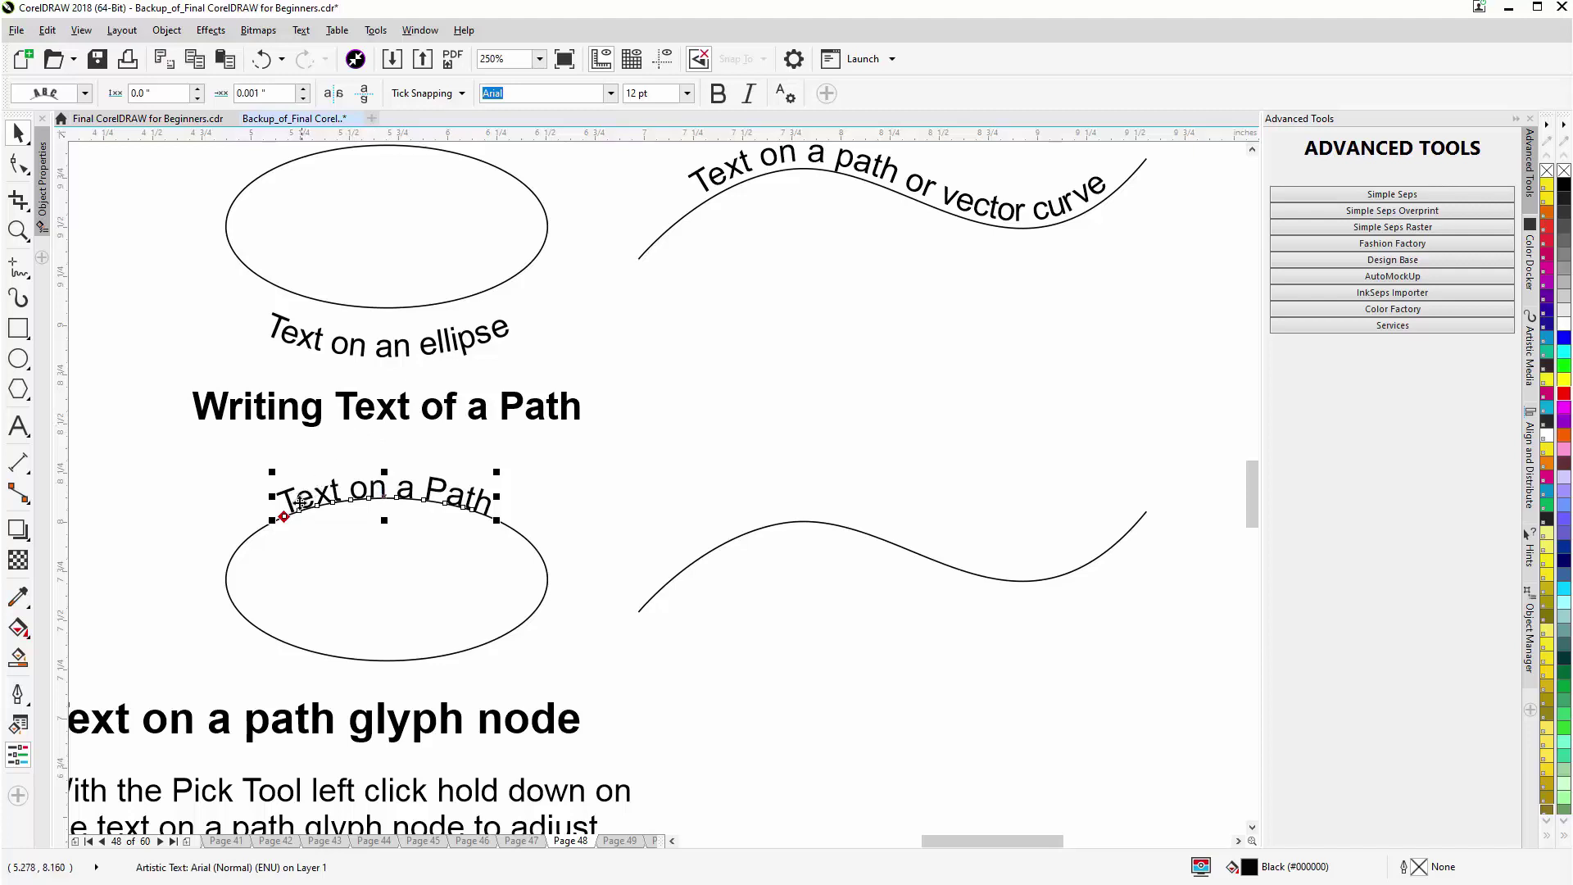
left_click_drag(282, 517, 204, 521)
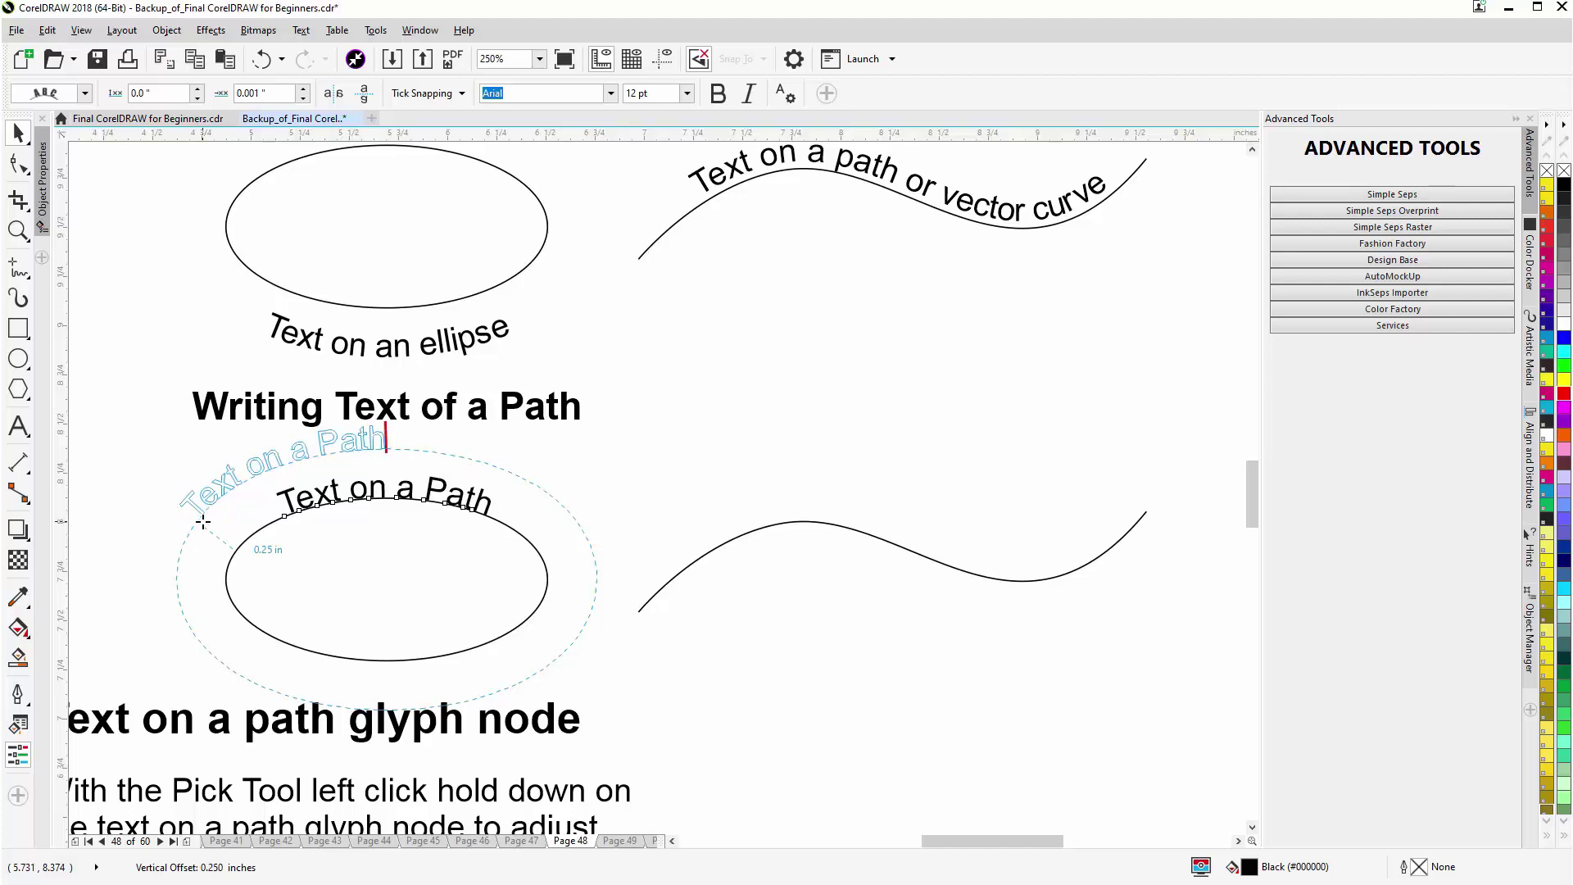
left_click_drag(203, 521, 281, 512)
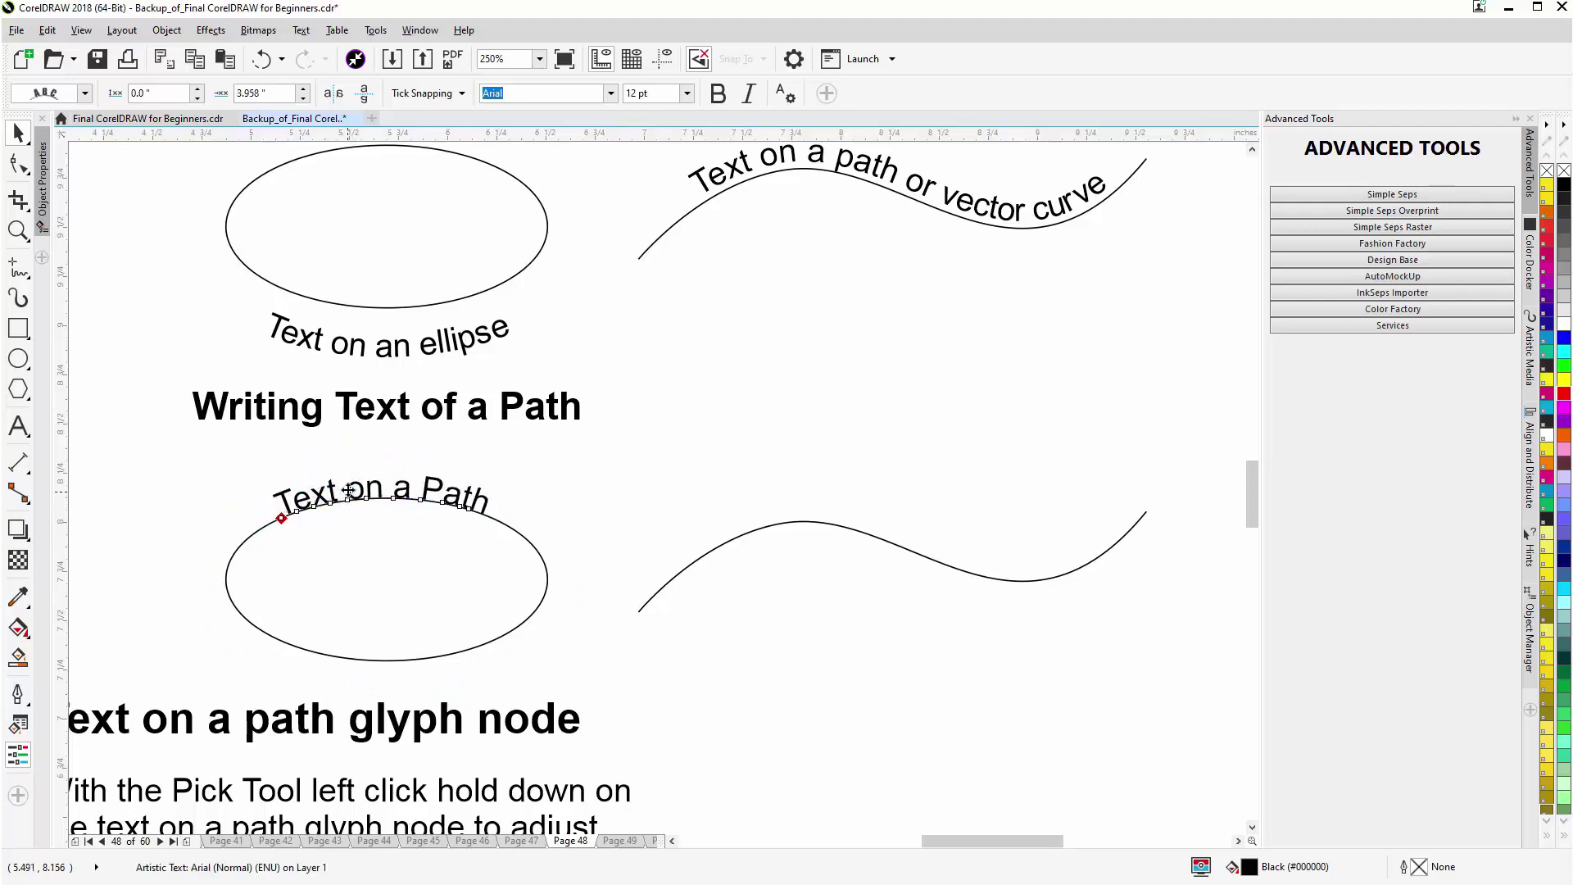
mouse_move(348, 497)
left_mouse_down()
mouse_move(252, 500)
mouse_move(347, 489)
left_mouse_up()
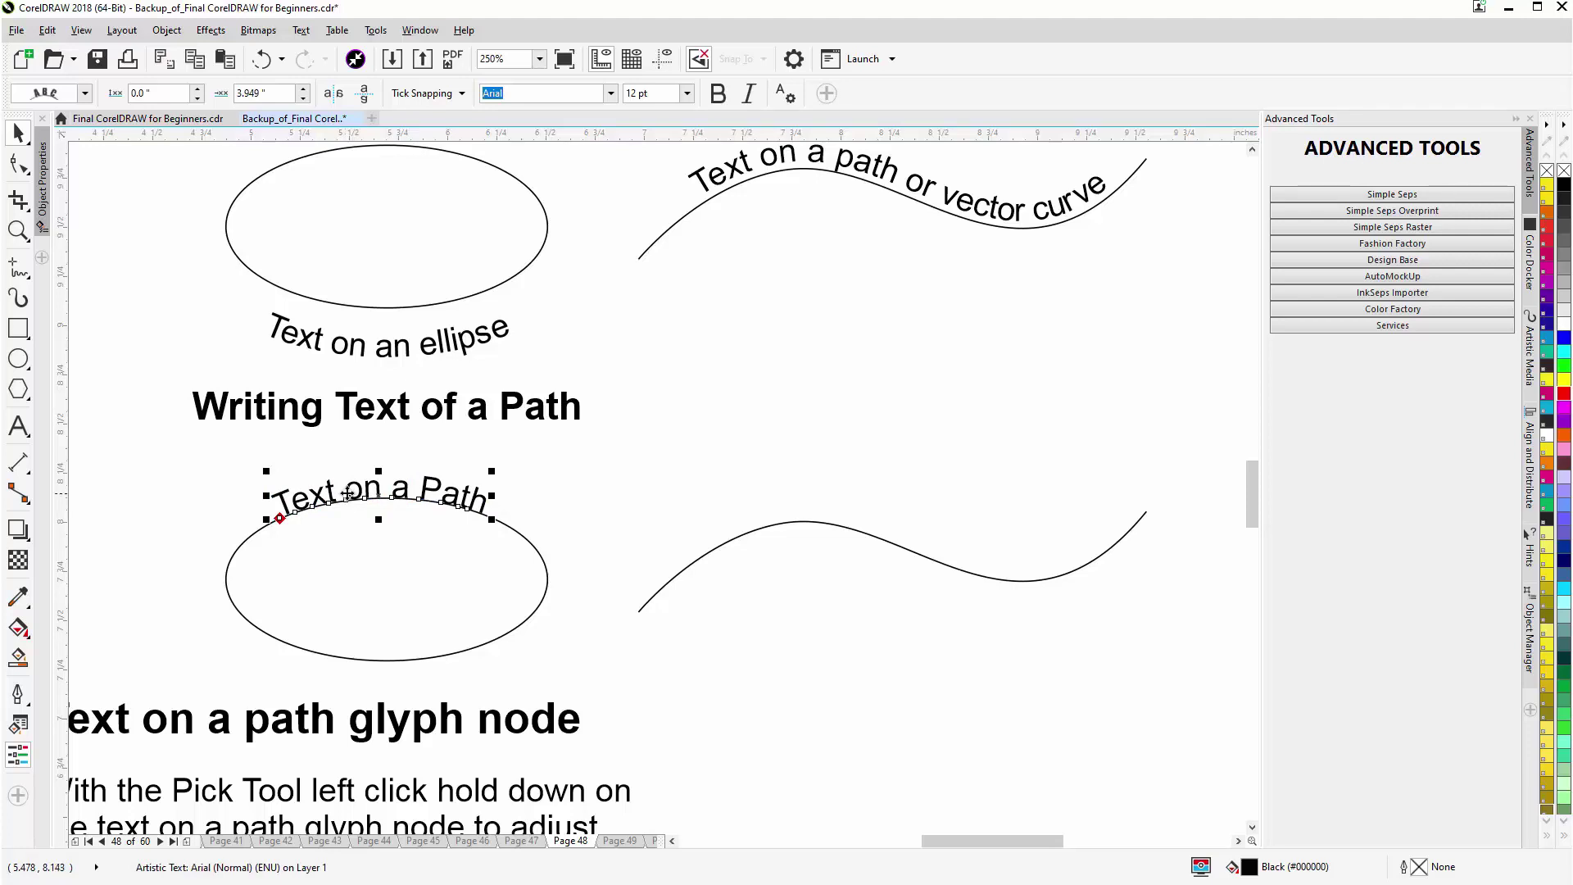
left_click_drag(385, 488, 390, 489)
Fit the "Sample Message Here" text to the inner ring of the middle Vintage Design badge and fill it white
scroll(747, 583, "down", 2)
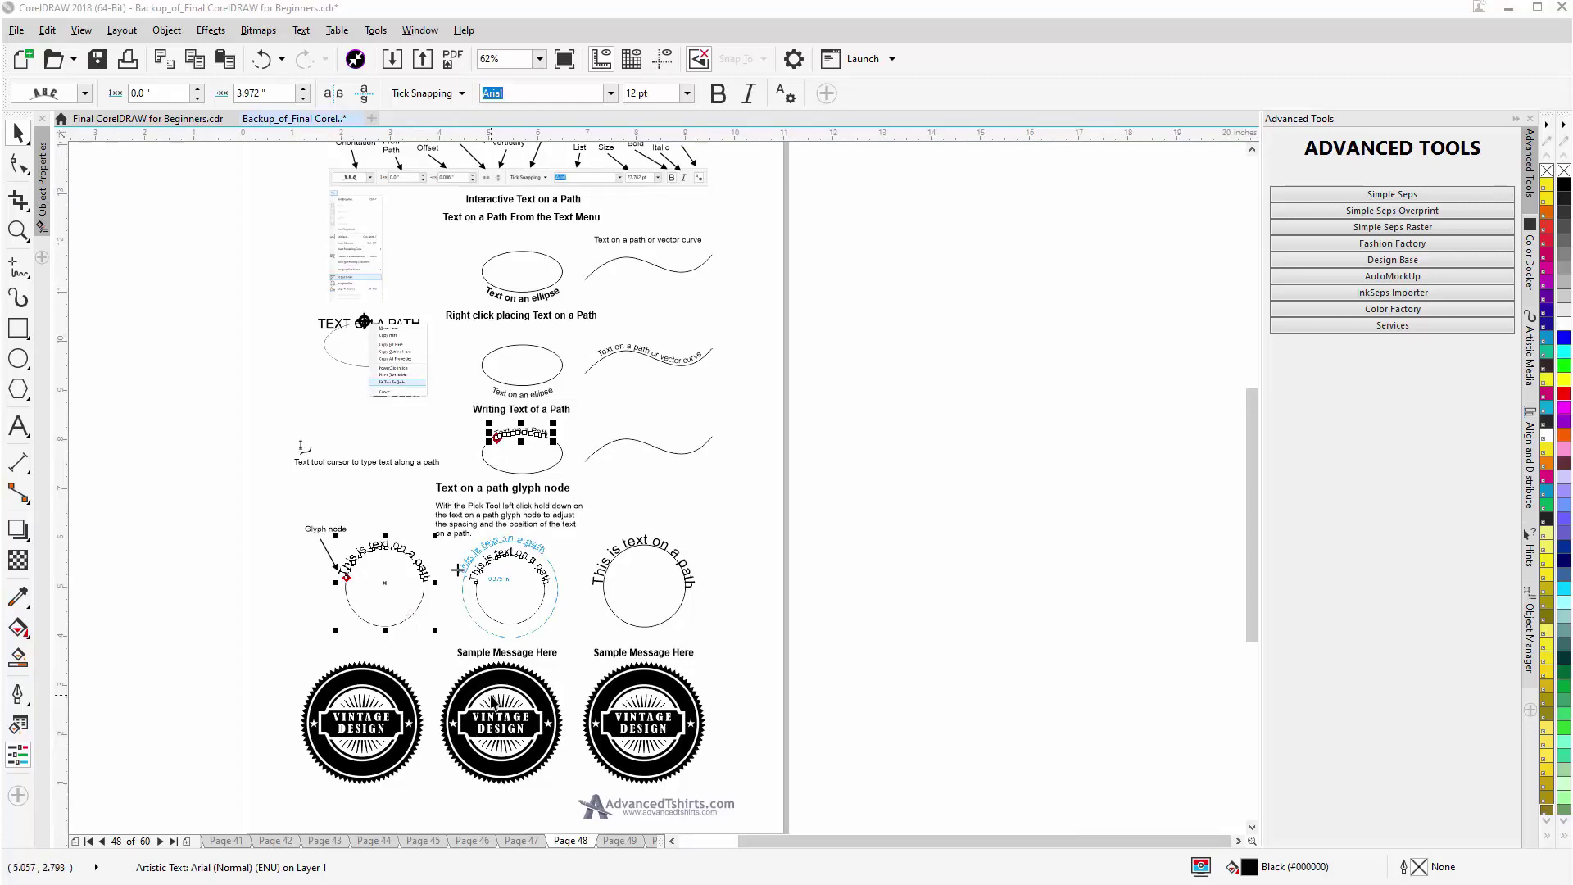
scroll(494, 702, "up", 4)
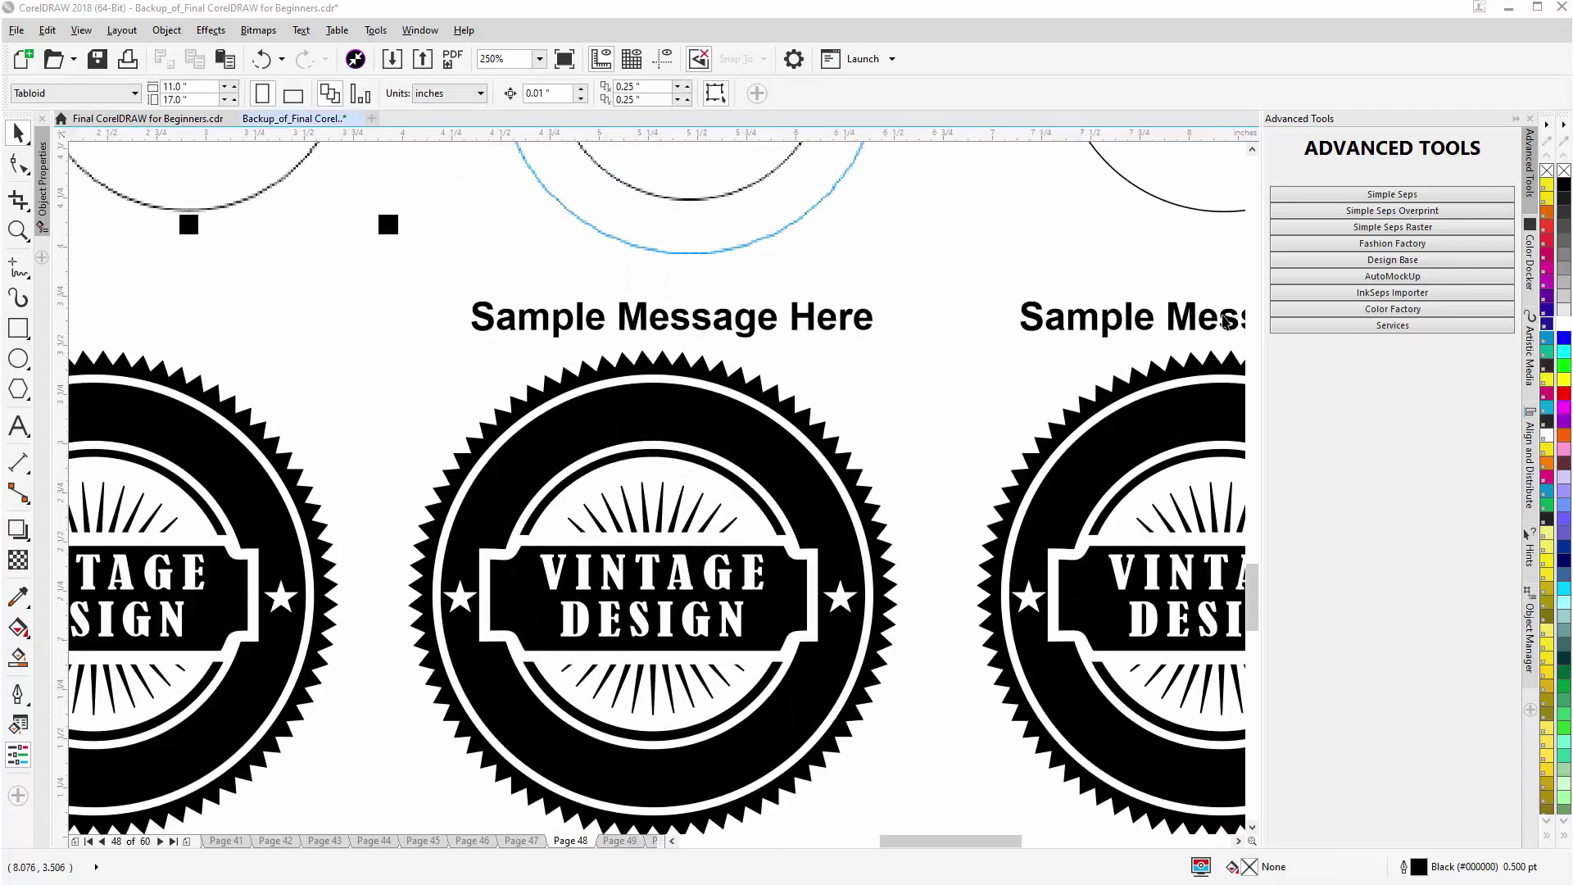
left_click_drag(1250, 599, 1249, 605)
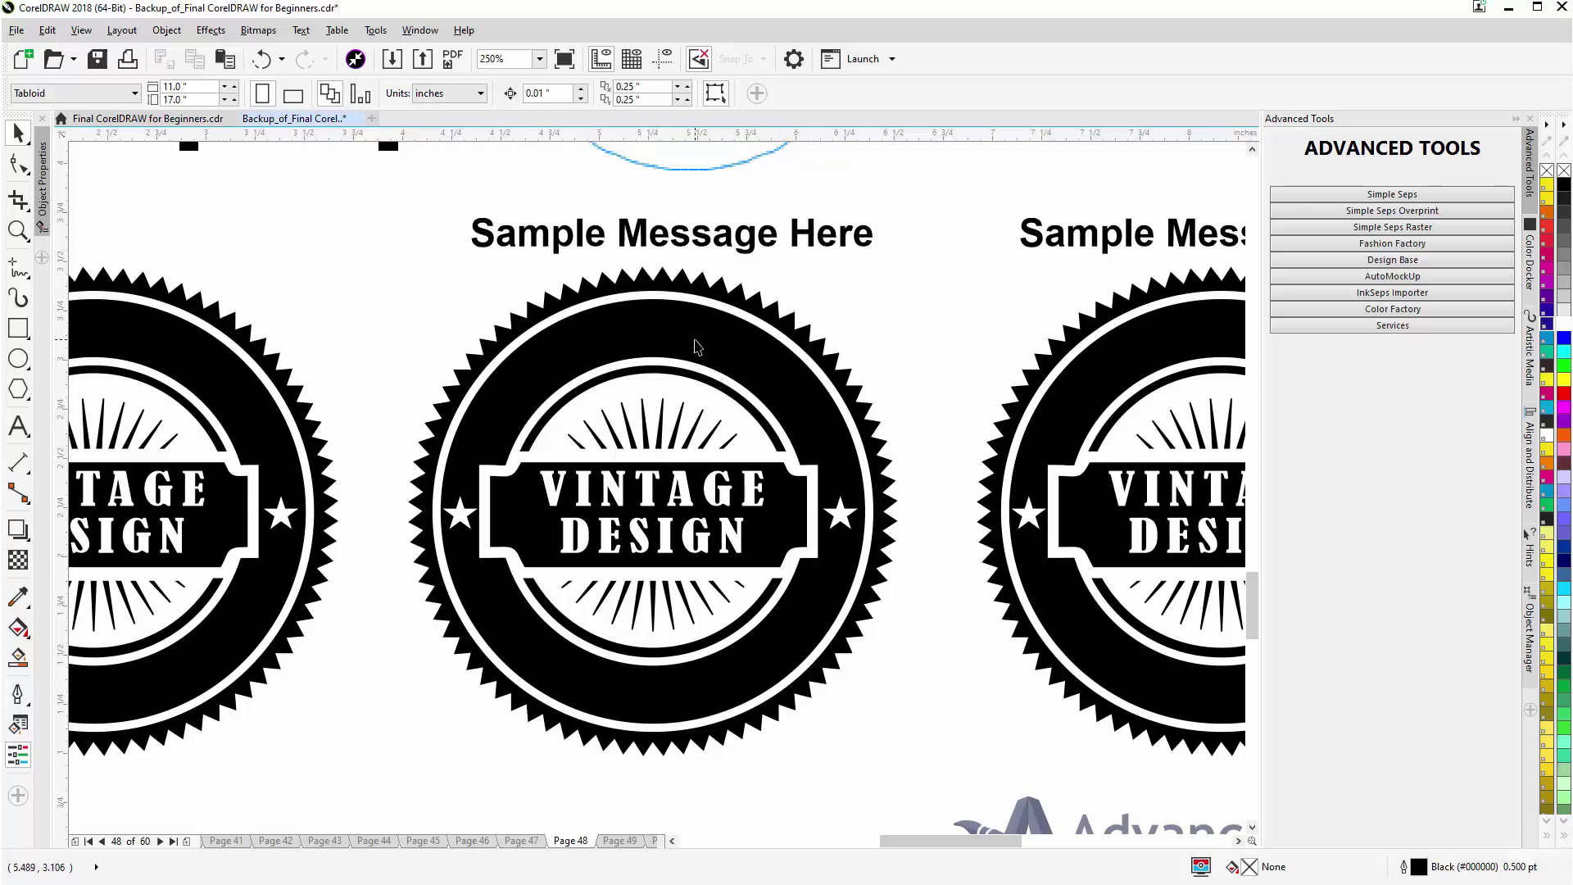
left_click(665, 240)
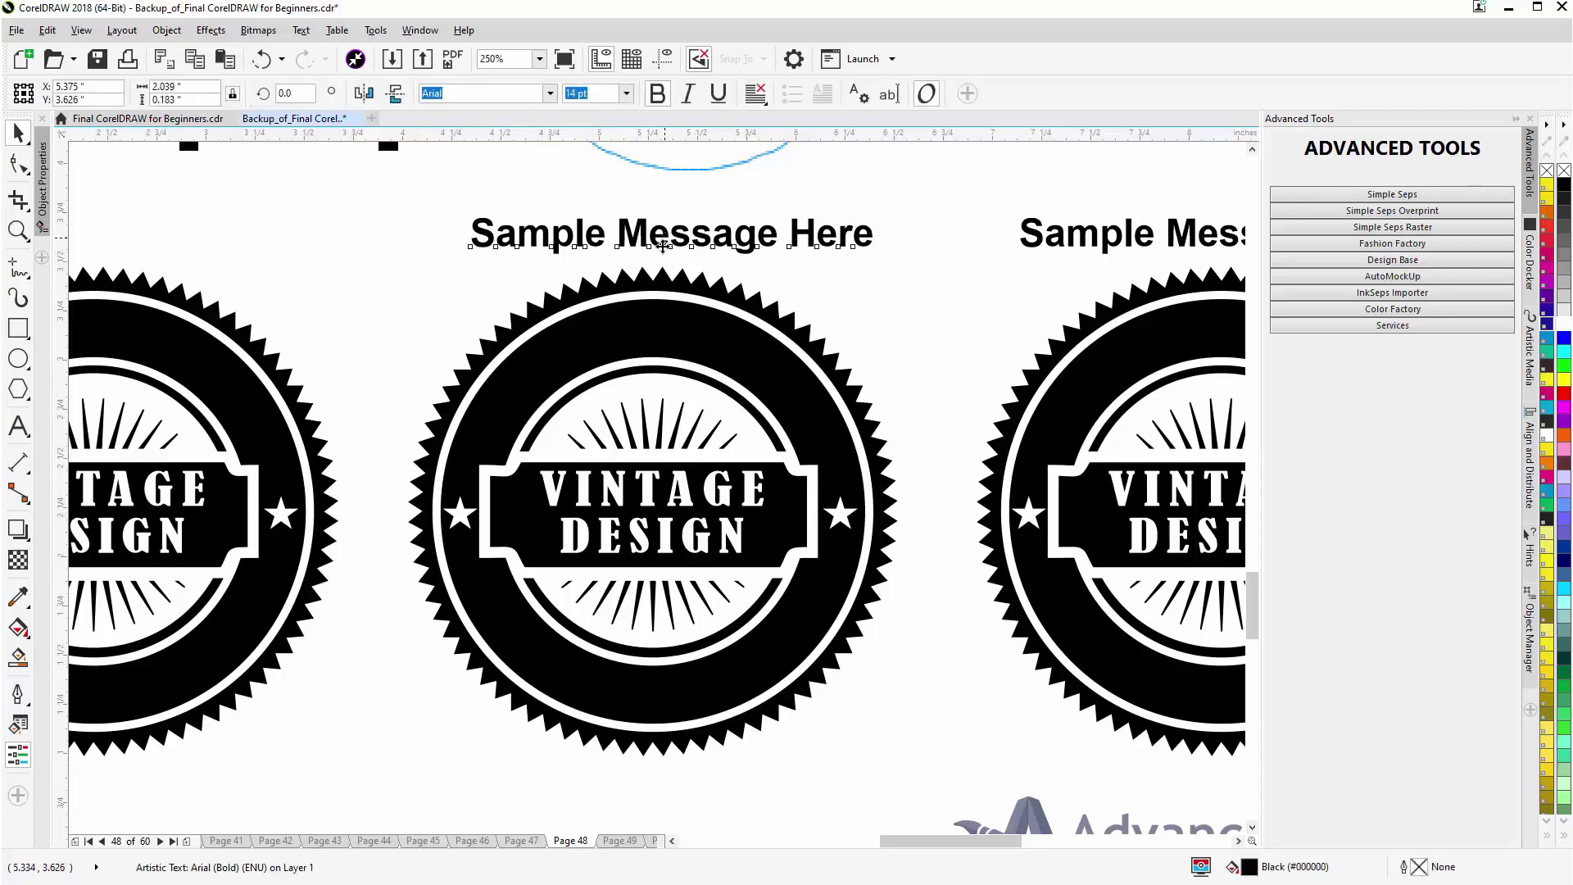
left_click_drag(665, 240, 654, 361)
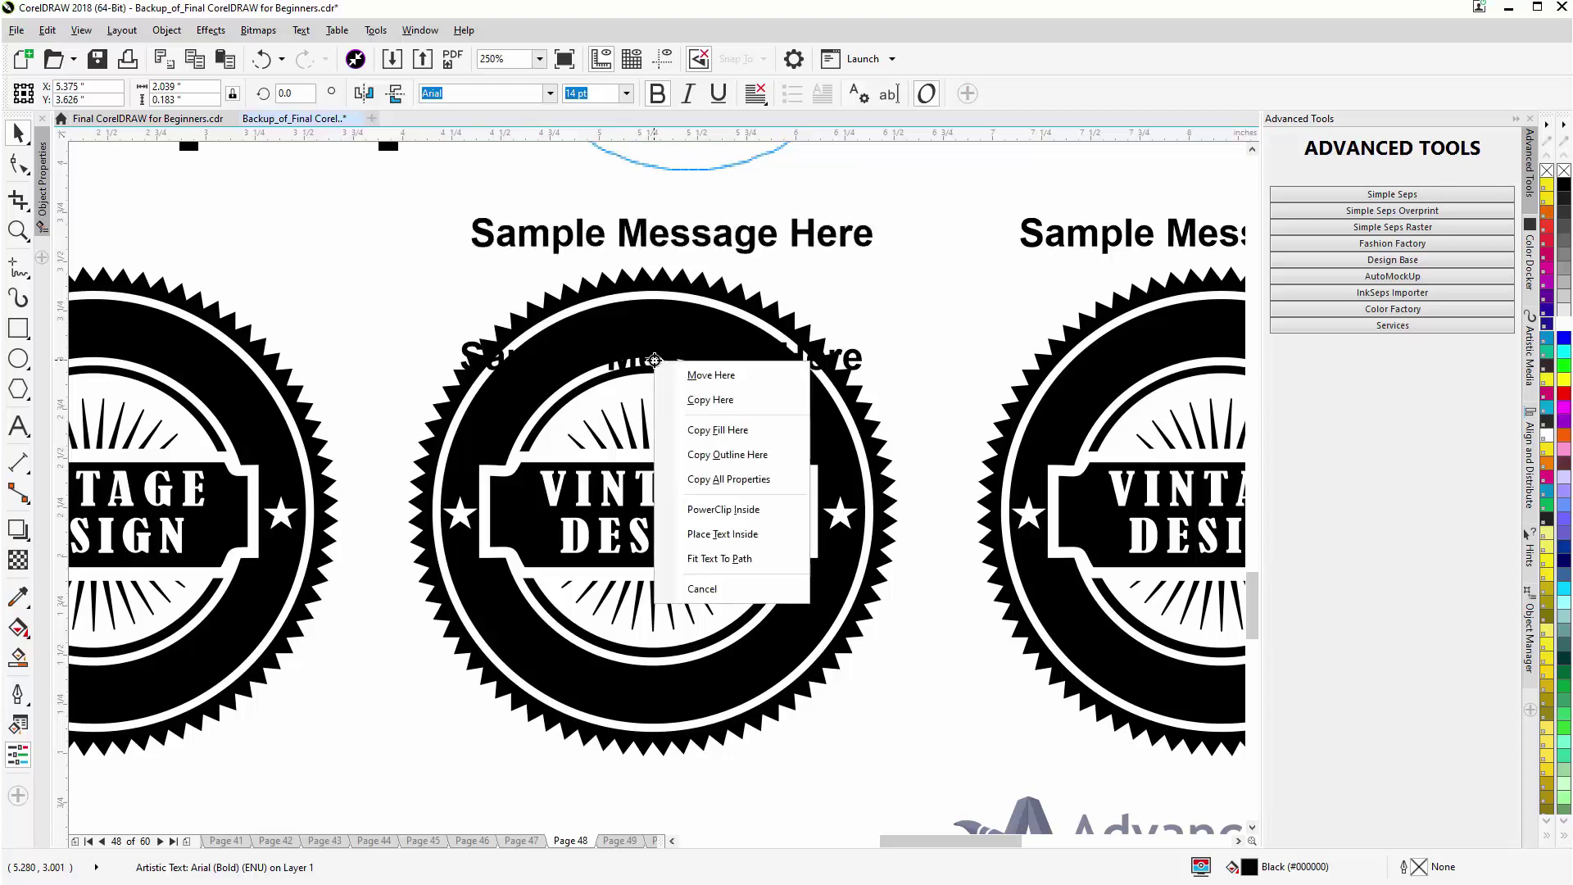
left_click(732, 560)
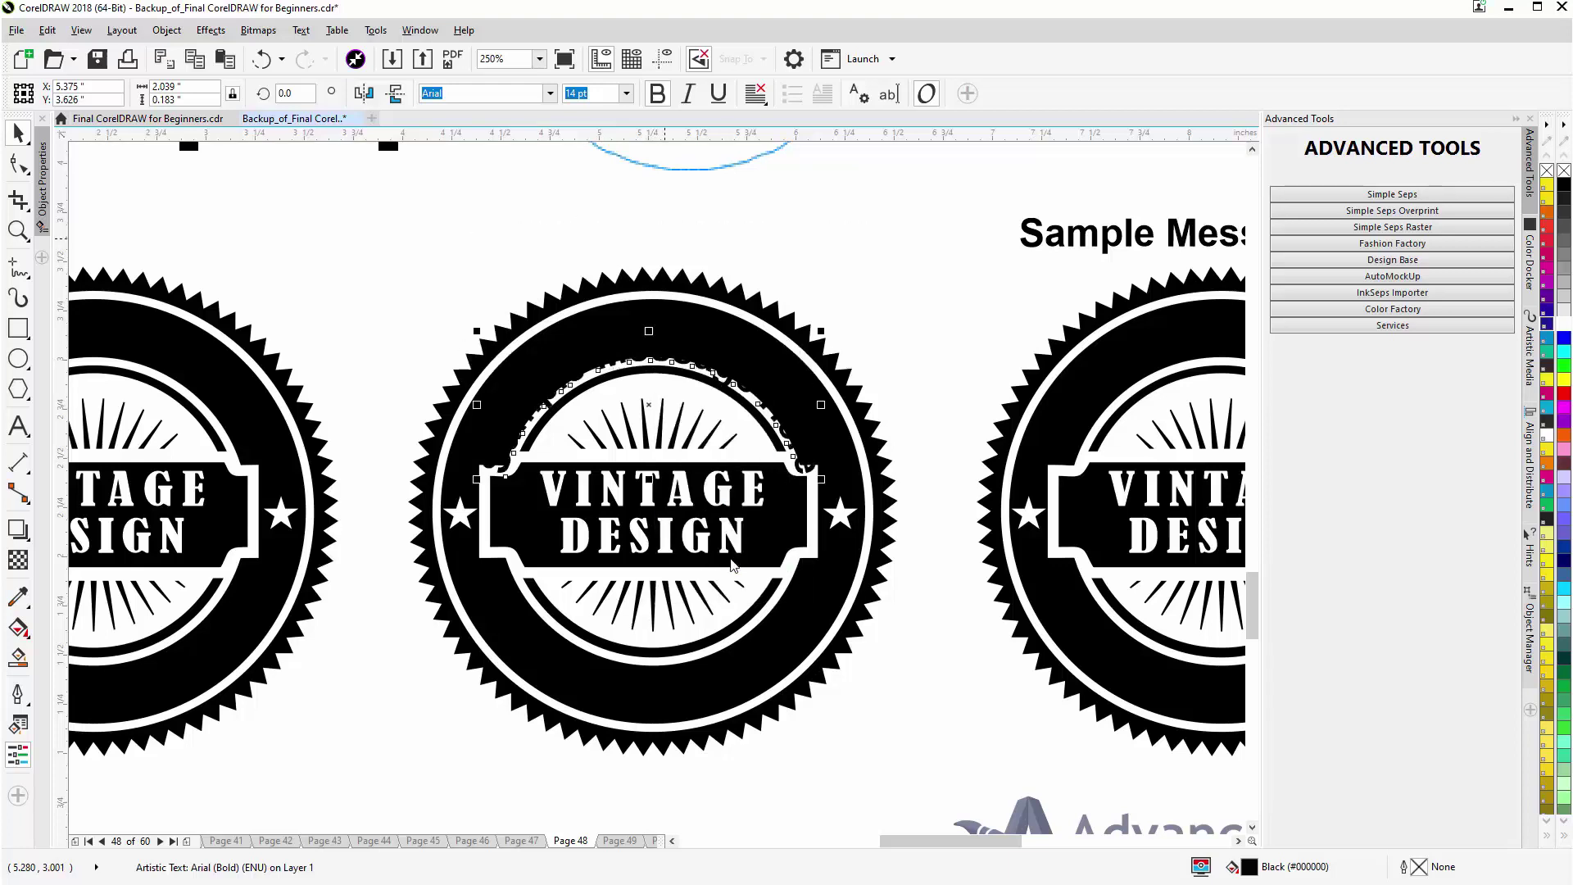
left_click(1565, 328)
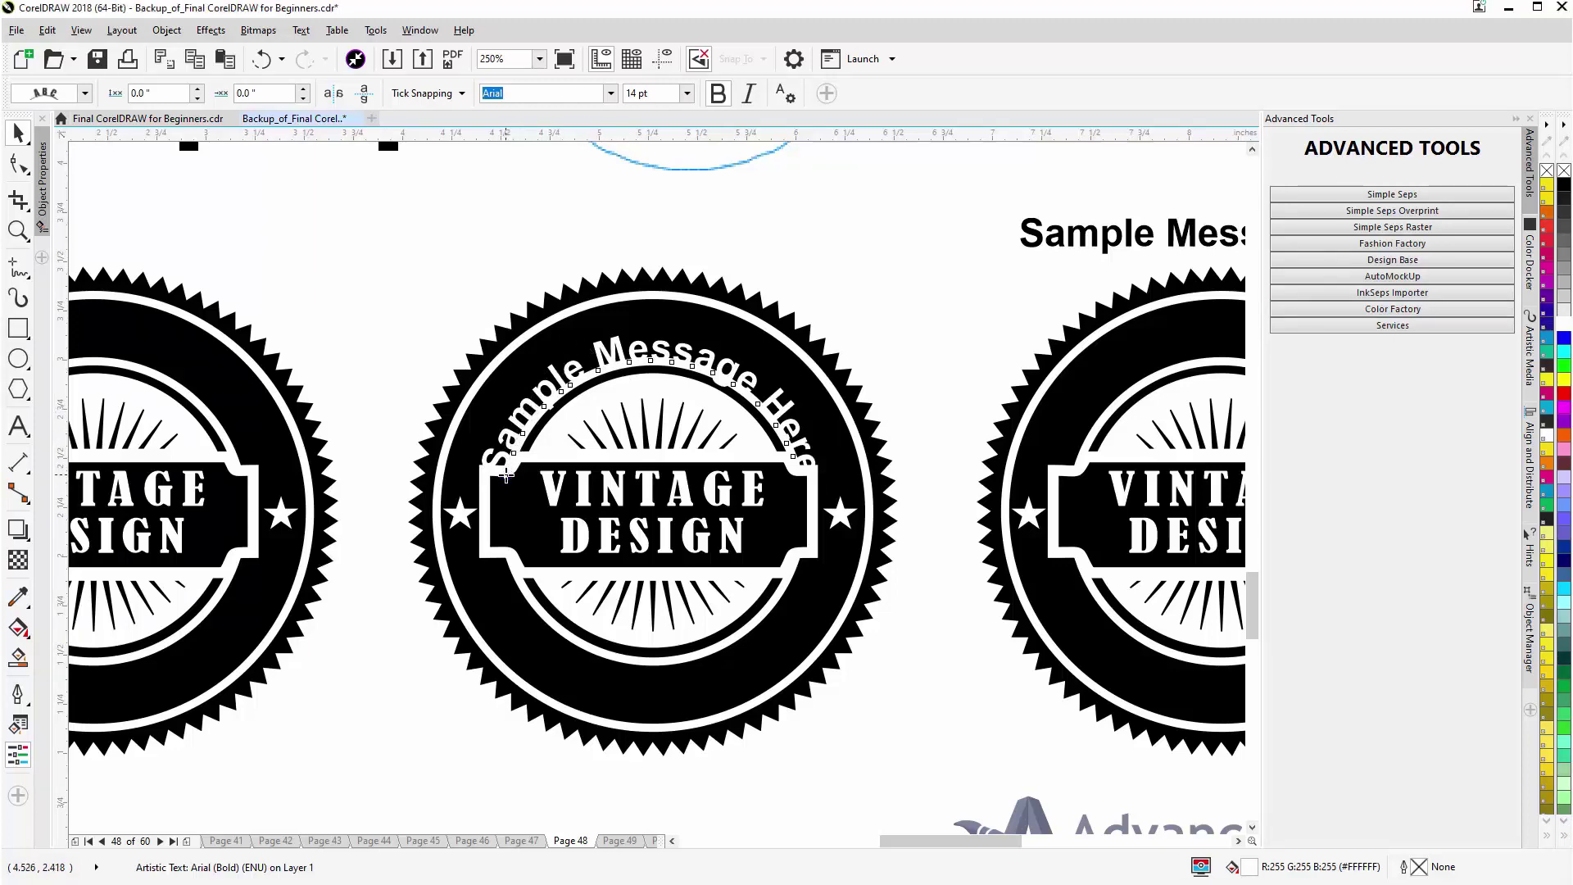
Move the badge text 0.125 in away from its ring with a 5.584 in offset, and turn tick snapping off
left_click_drag(506, 475, 496, 450)
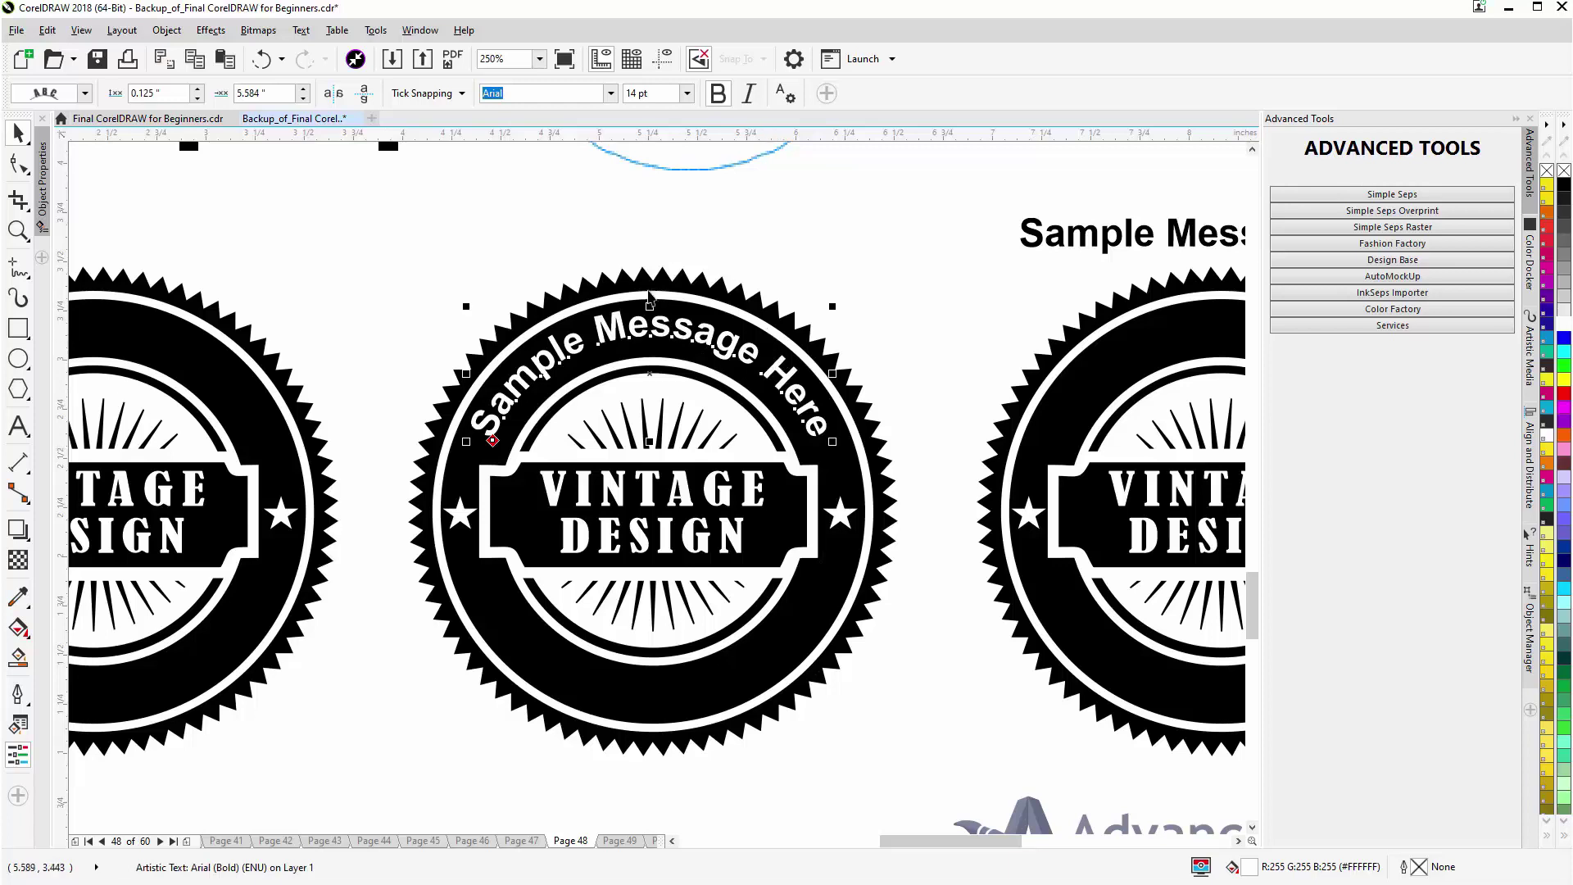
scroll(645, 348, "up", 2)
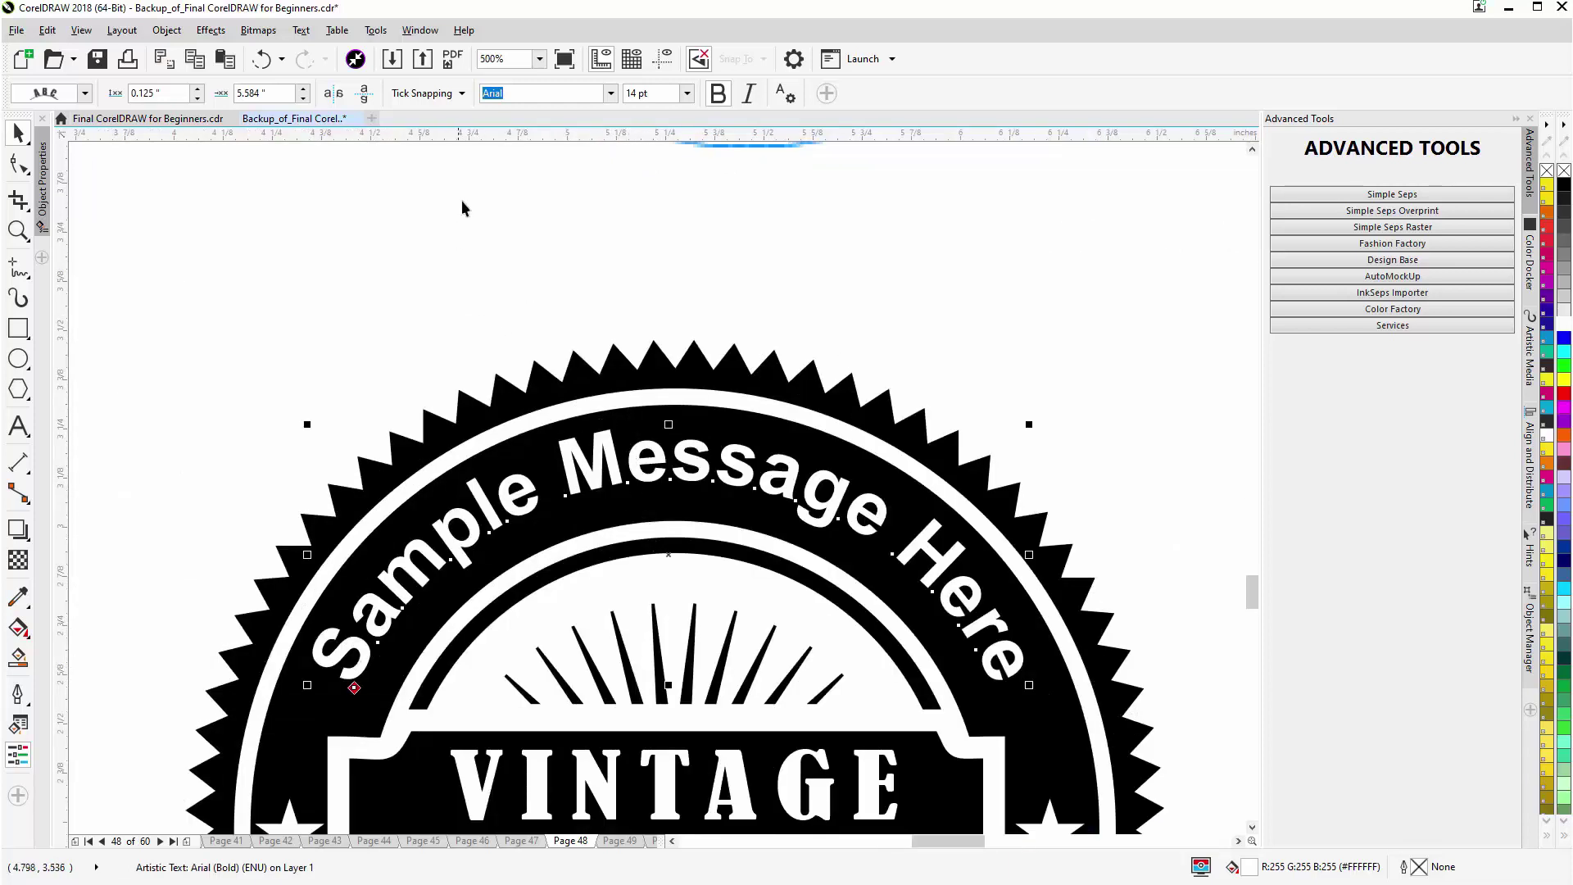
left_click(462, 96)
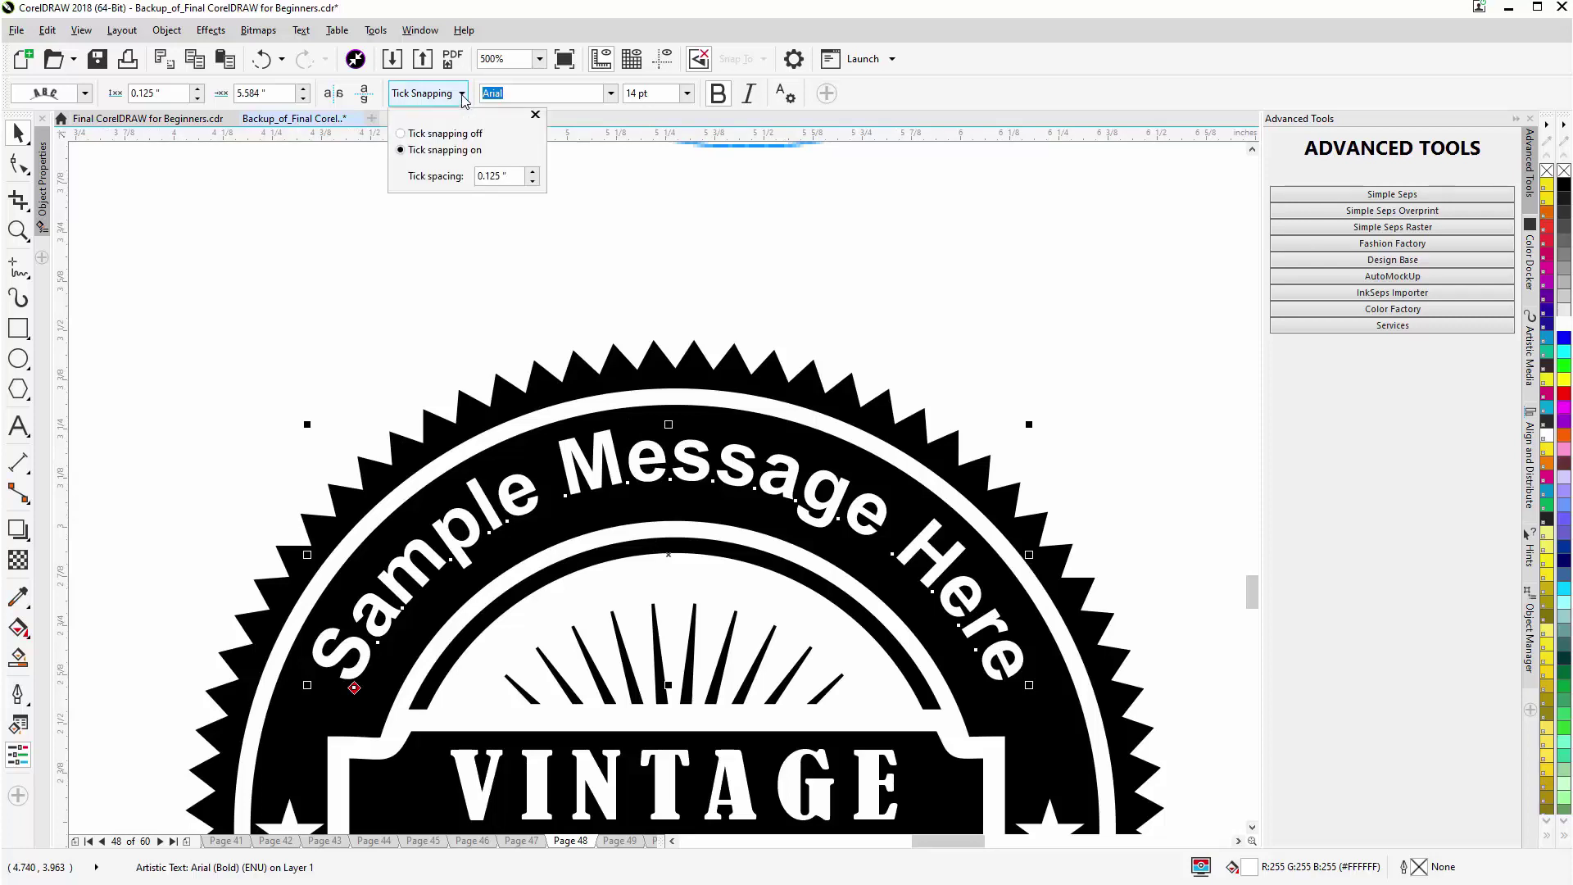
left_click(435, 133)
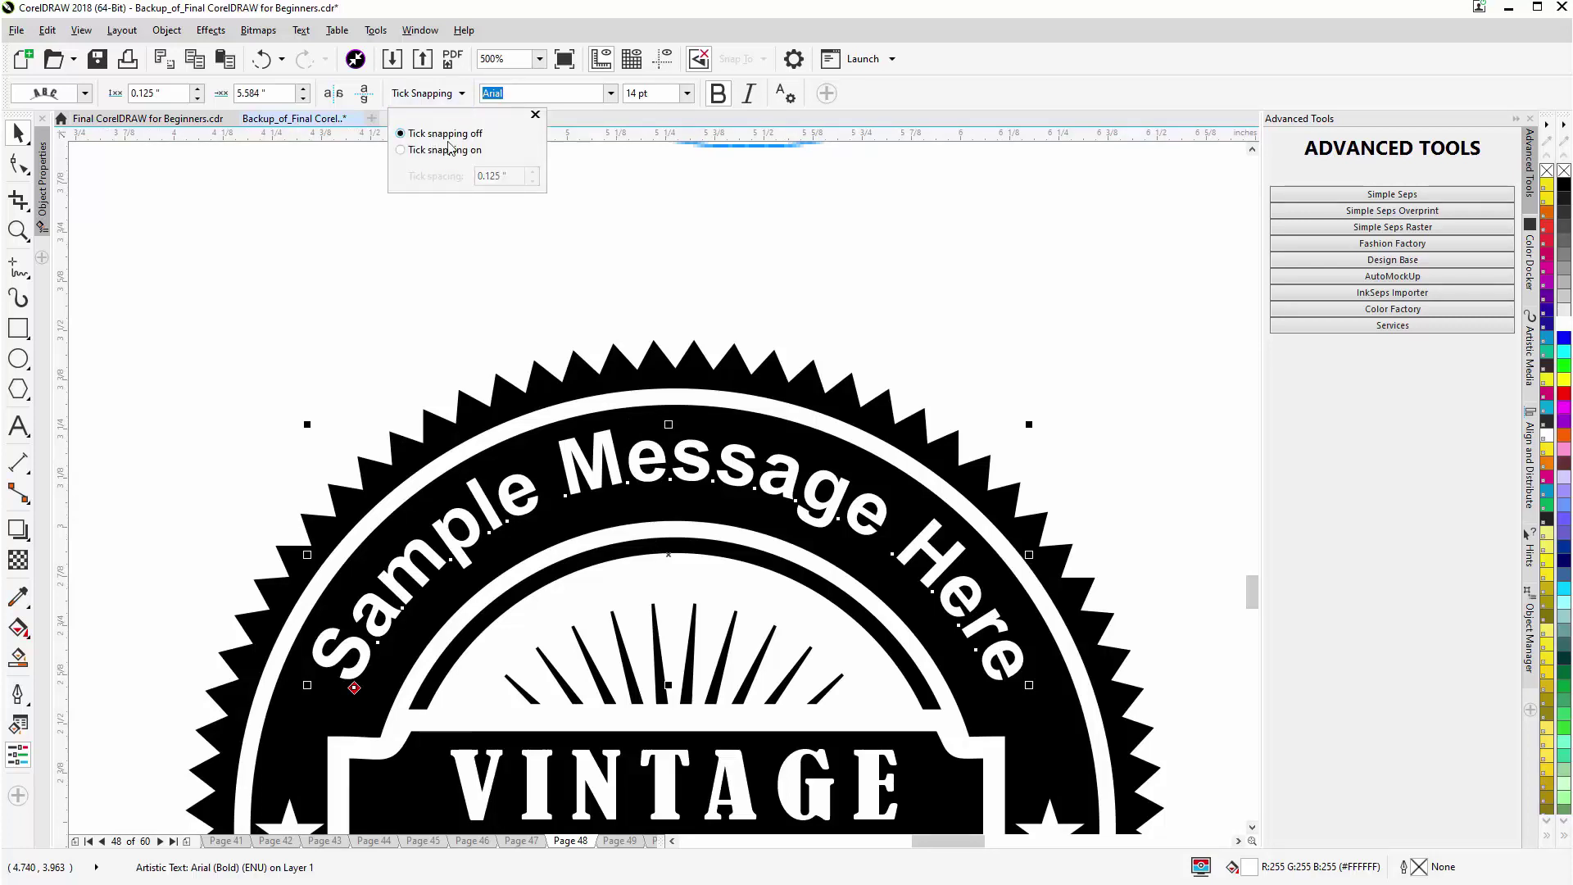
Reposition the white curved text on the middle badge freely, about 0.113 in from its ring with a 5.51 in offset
left_click(535, 116)
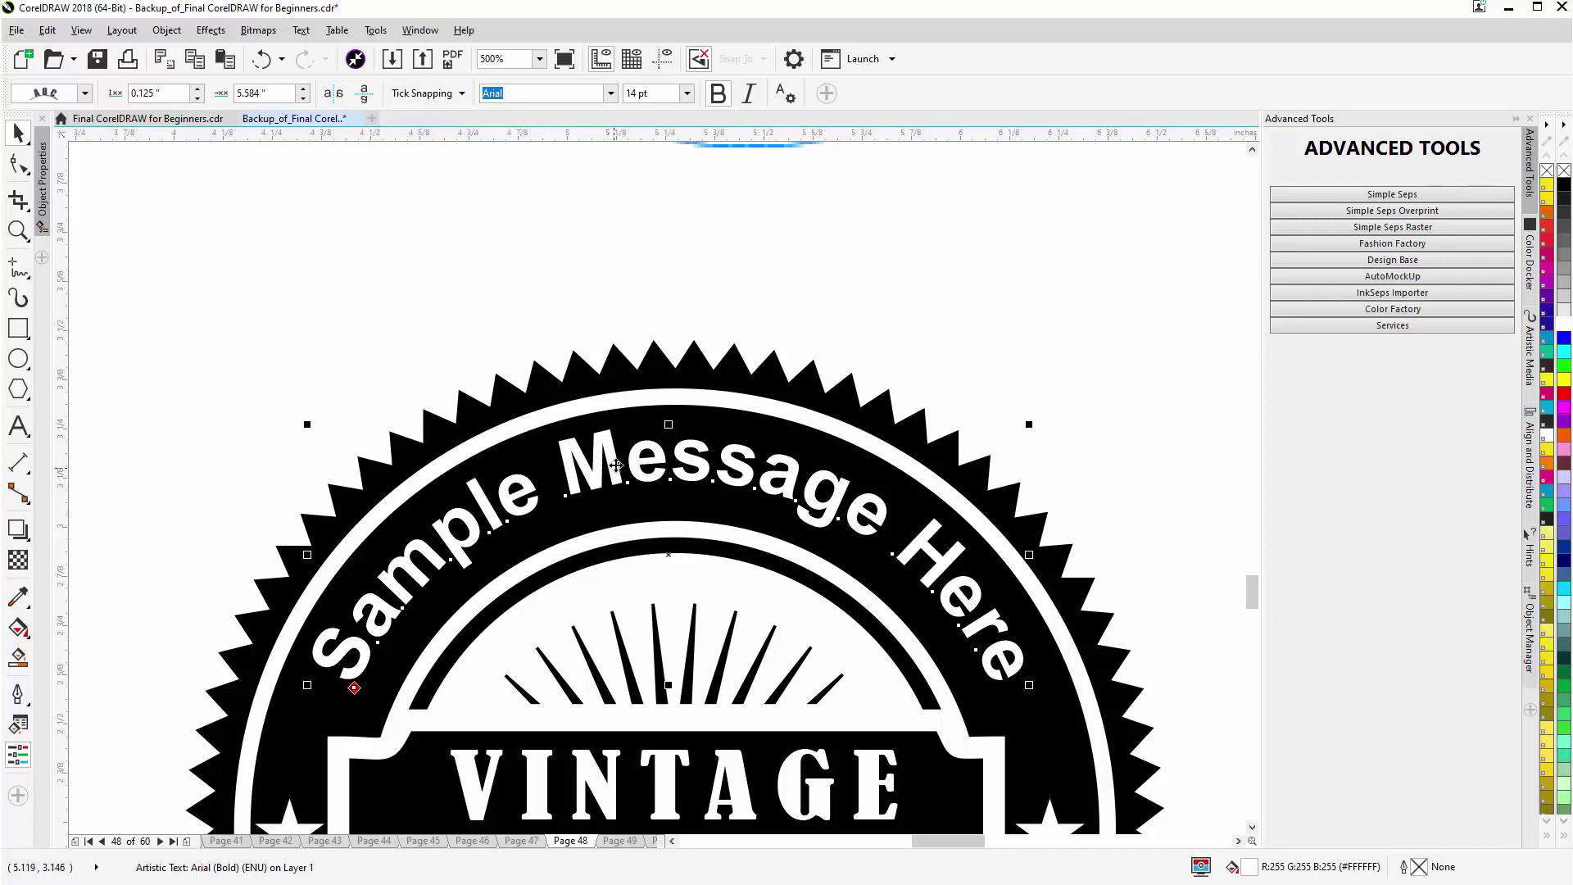
left_click_drag(615, 464, 697, 481)
scroll(1121, 344, "down", 3)
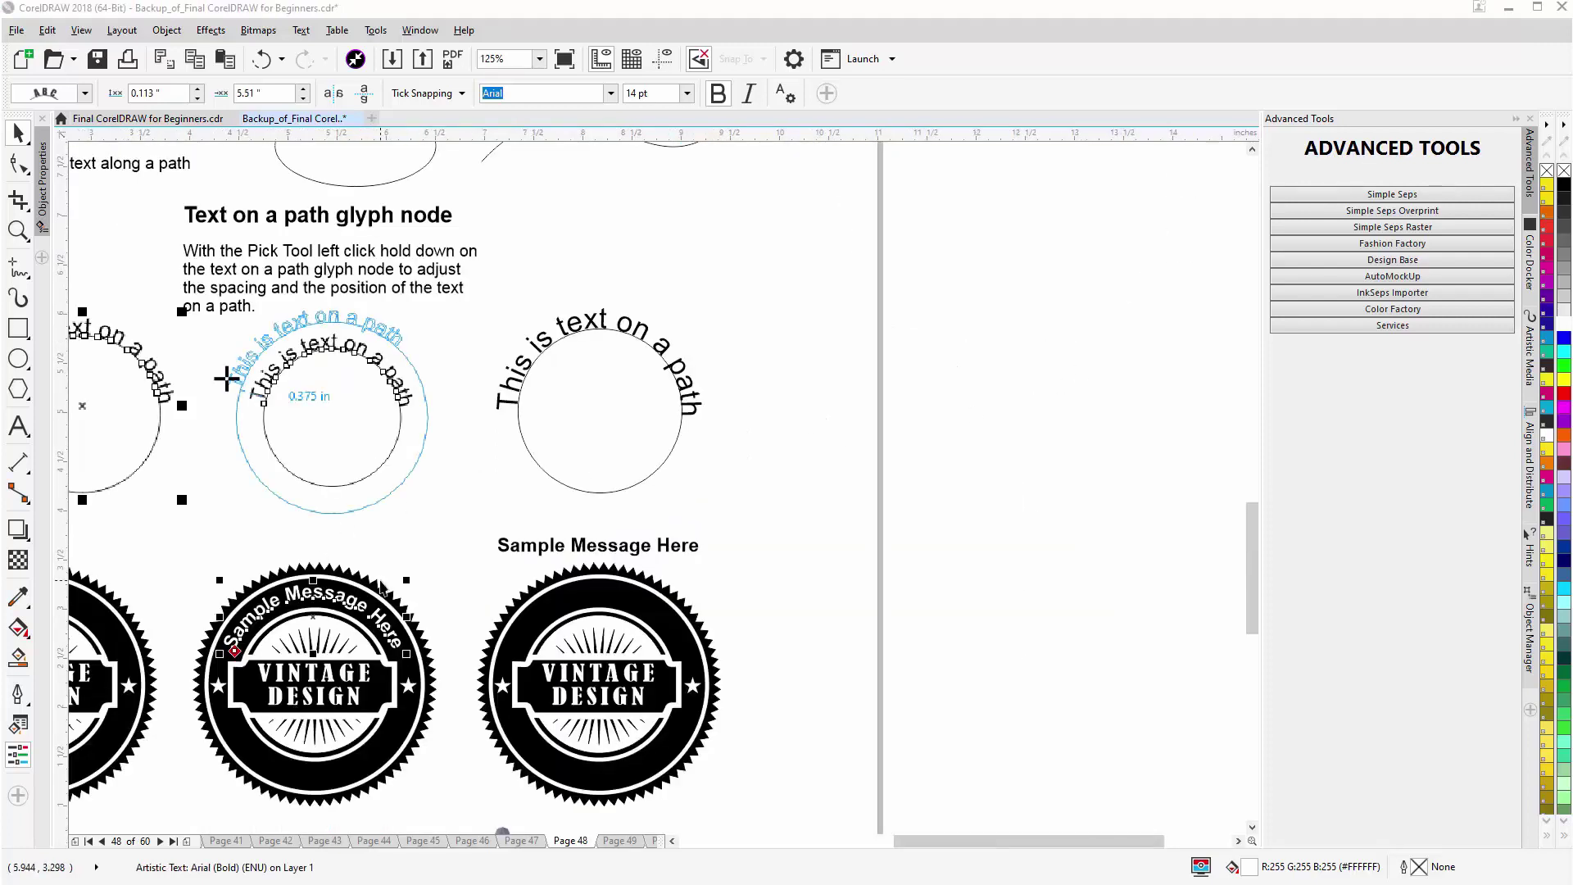
Move the straight "Sample Message Here" text from above the rightmost Vintage Design badge to just below the middle badge
left_click(593, 555)
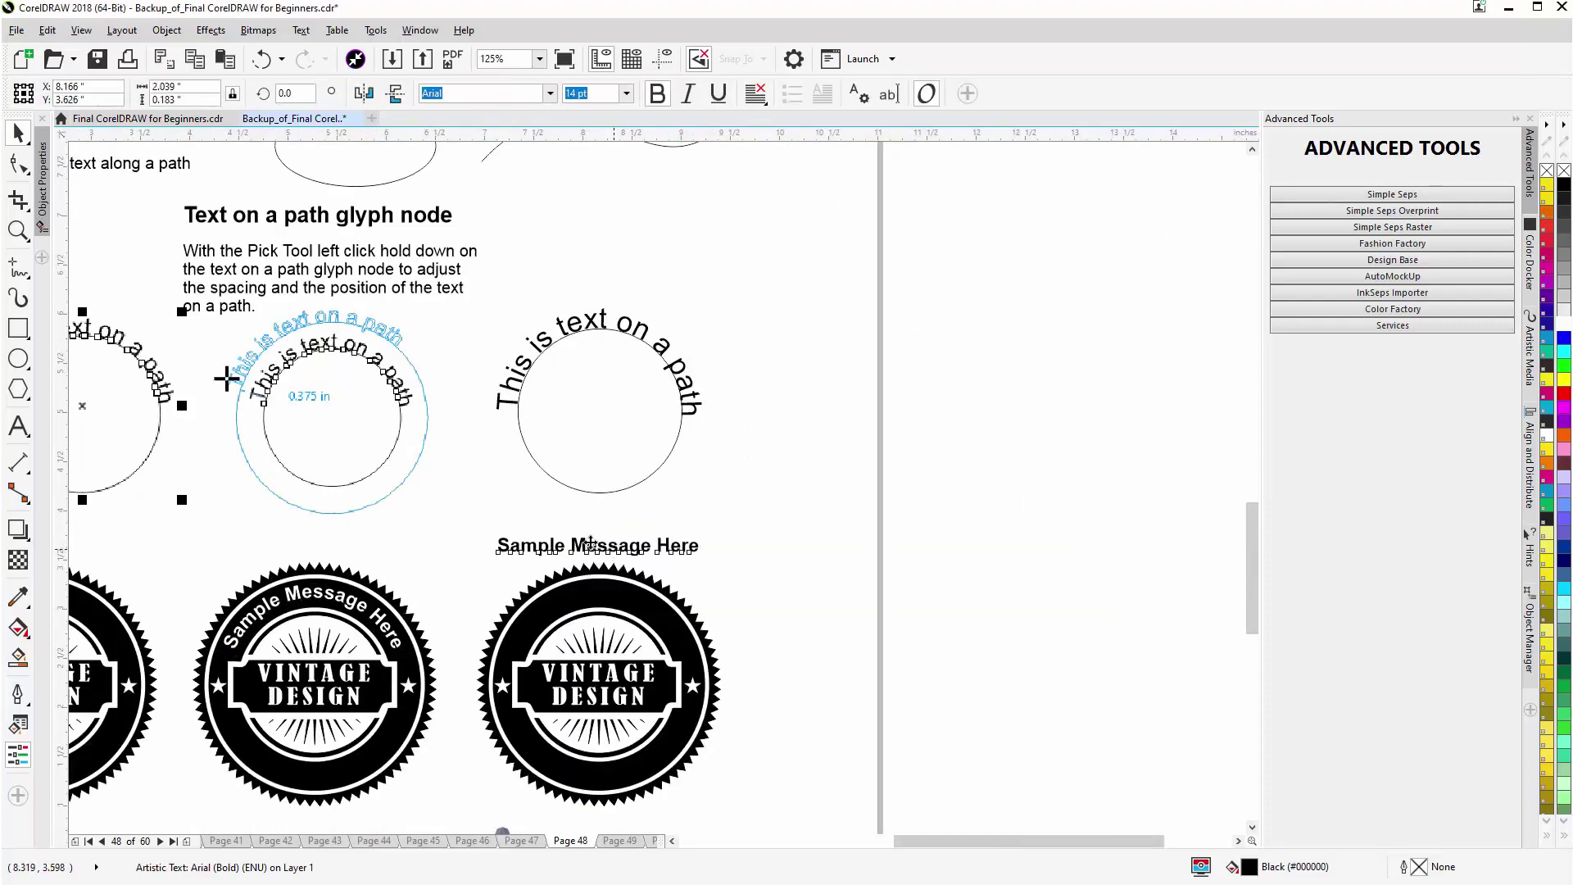
left_click_drag(593, 550, 324, 816)
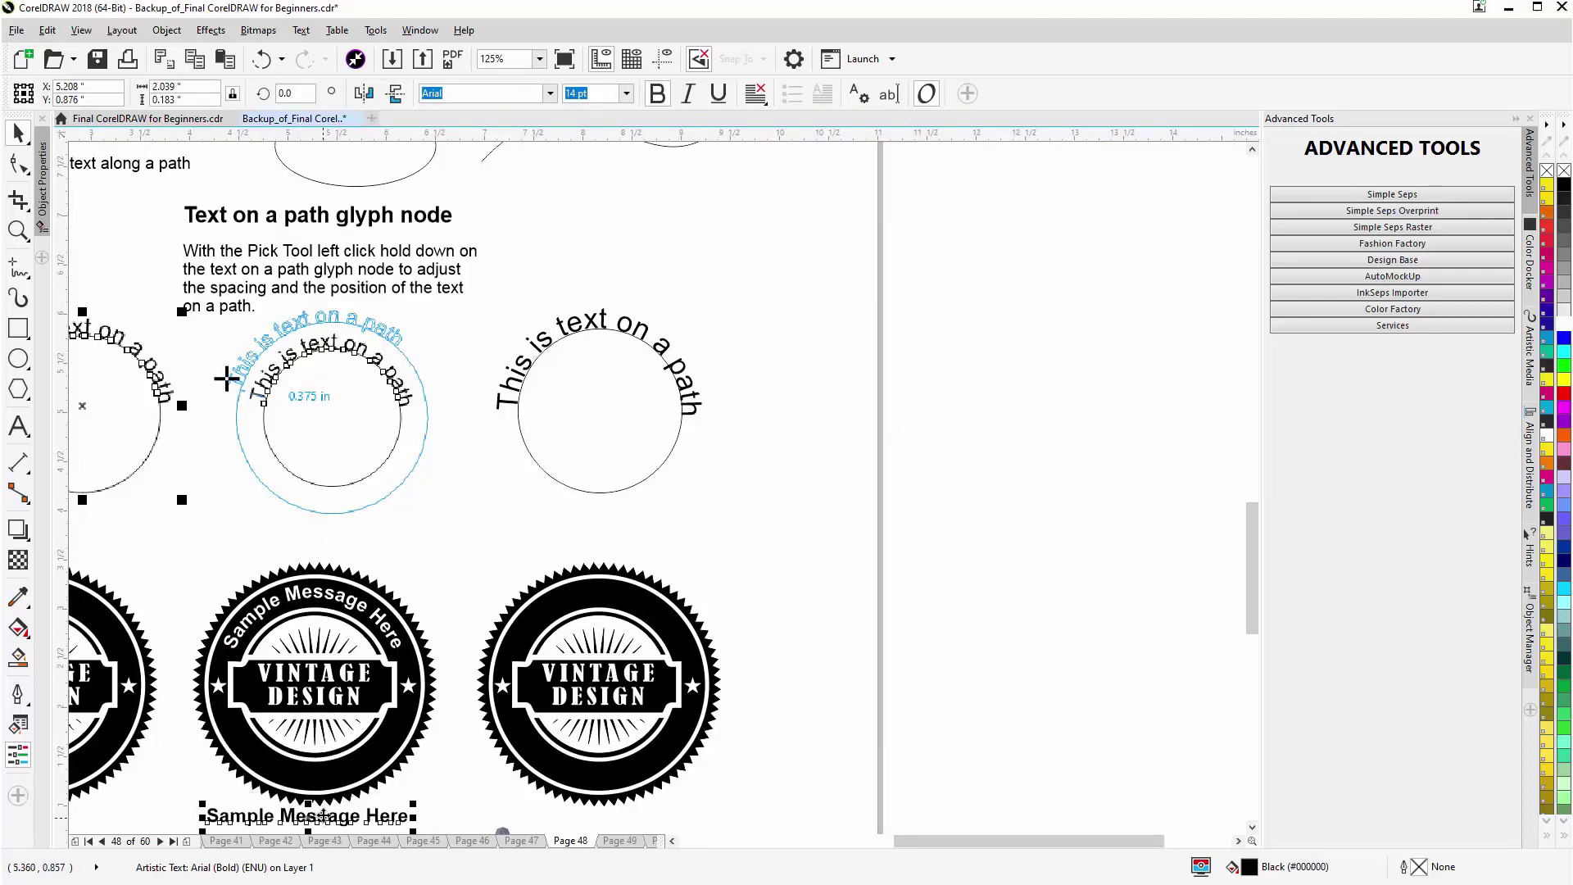
scroll(324, 816, "up", 2)
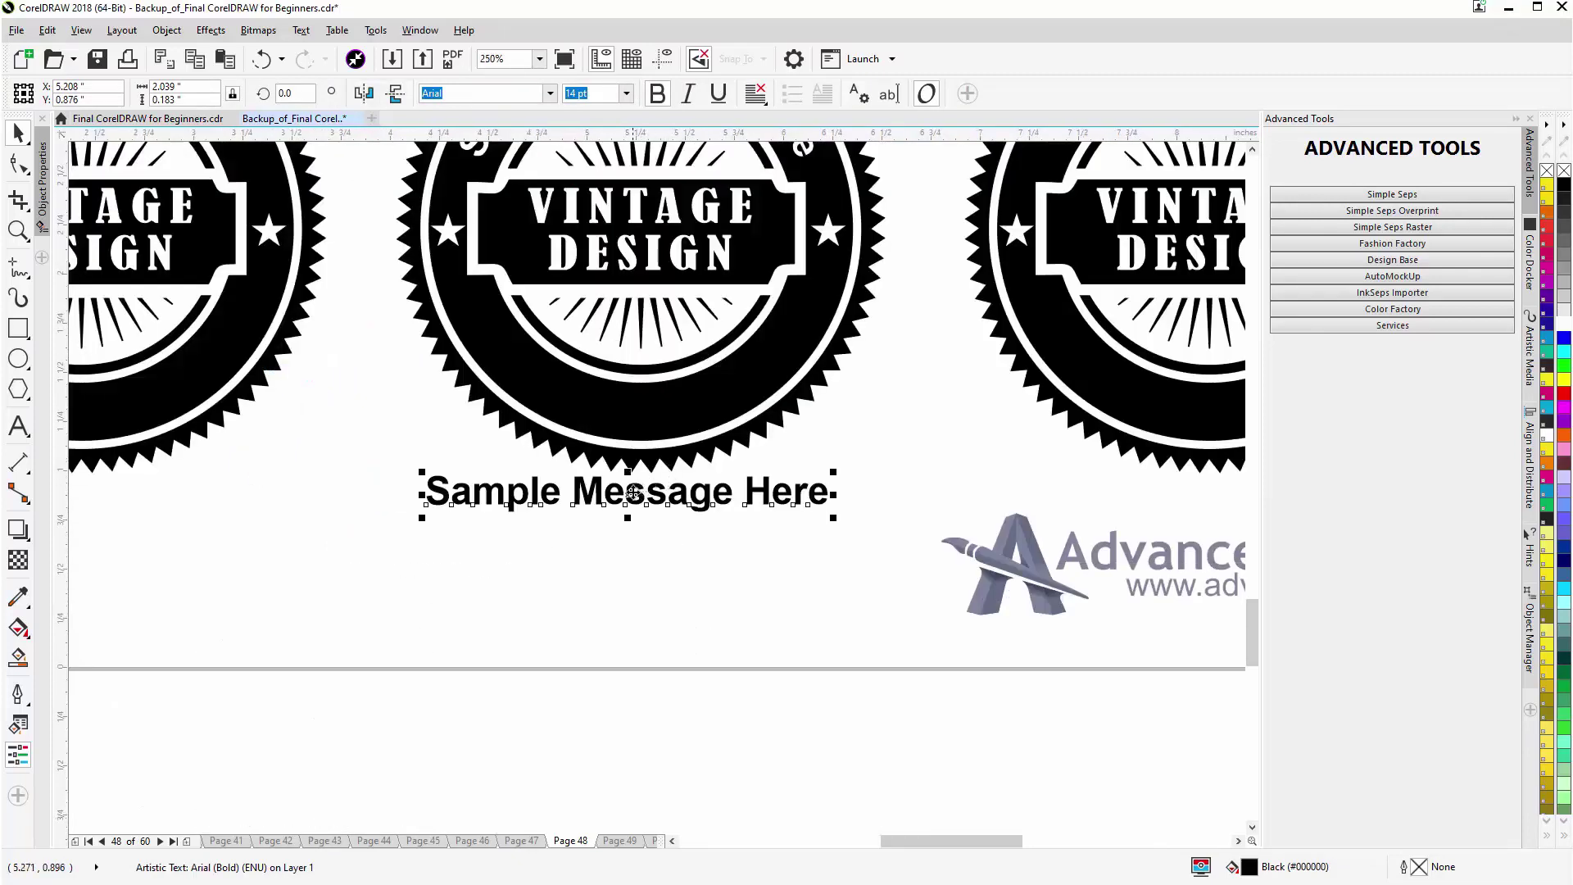
left_click_drag(643, 449, 644, 378)
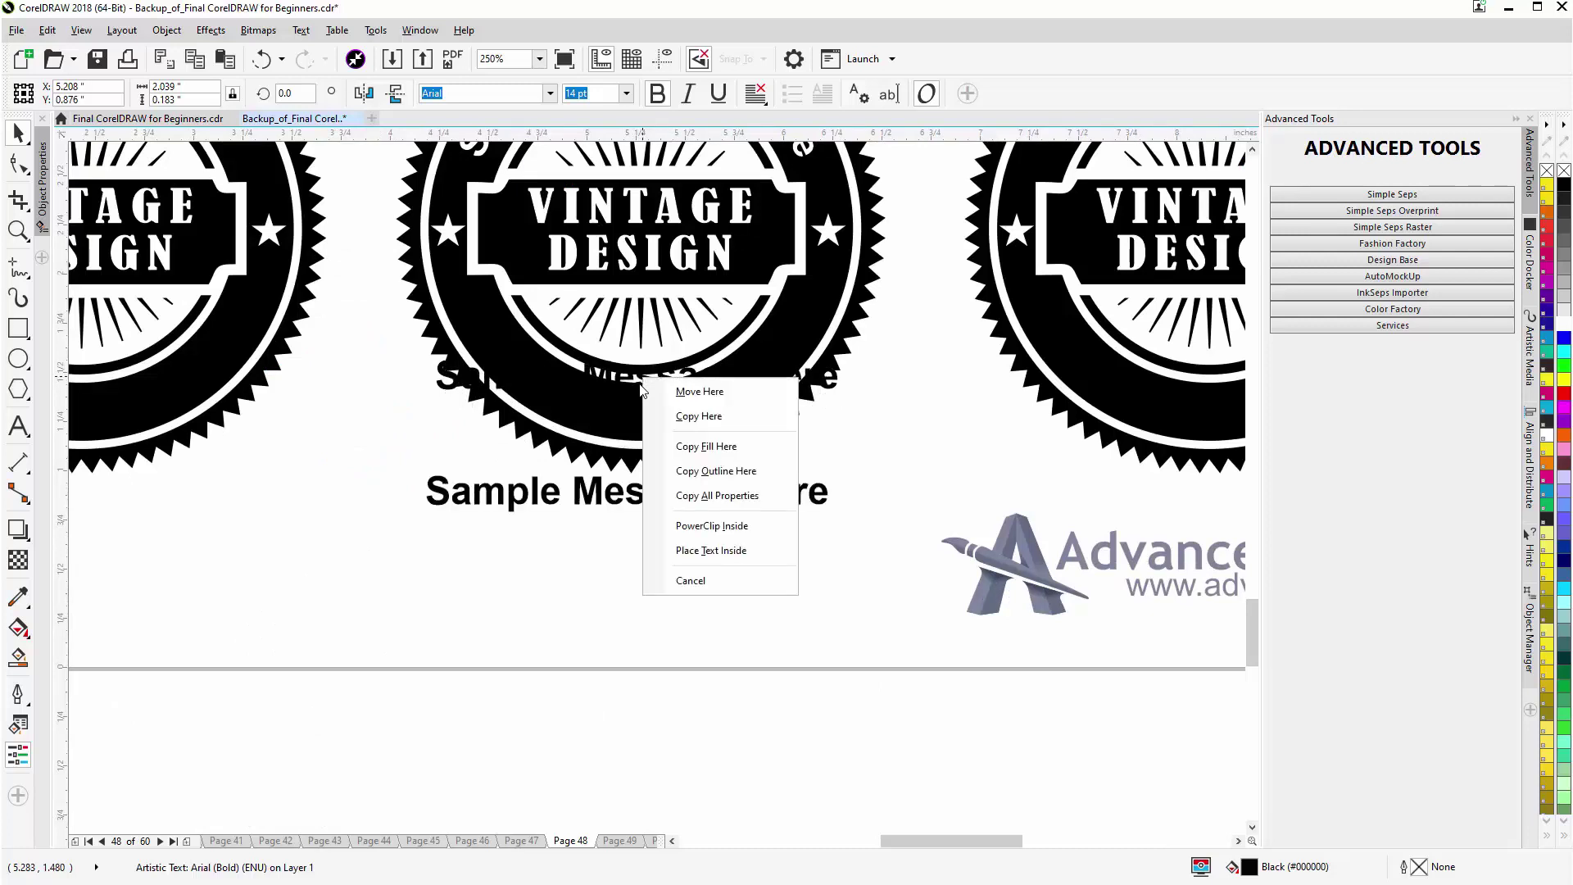
left_click(521, 590)
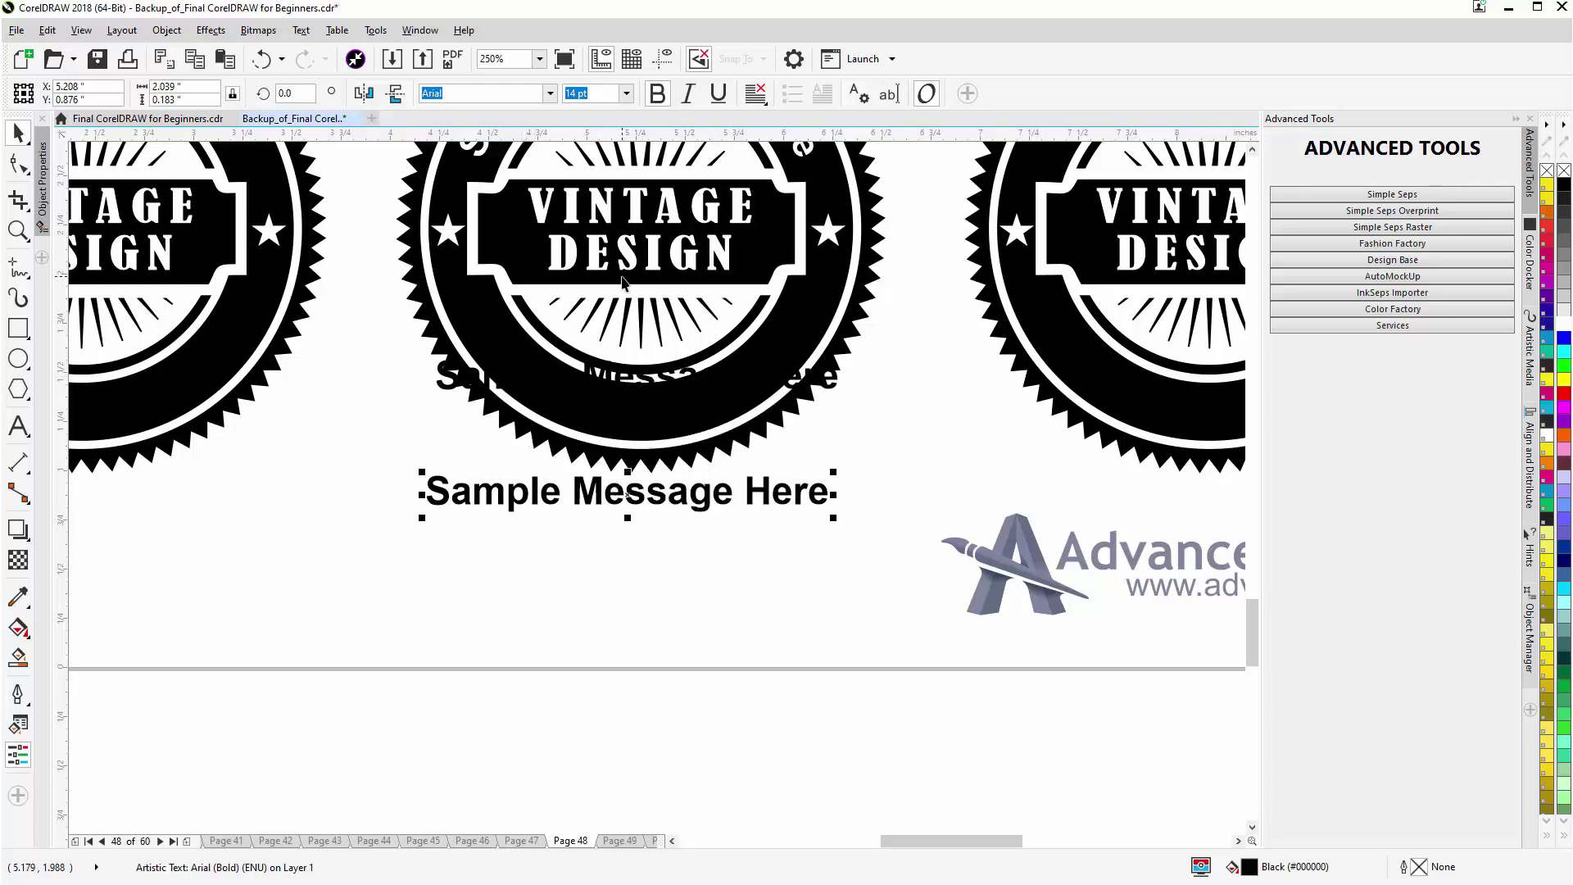
Duplicate the middle badge's curved text together with its ring, and mirror the copy horizontally and vertically
scroll(621, 281, "down", 1)
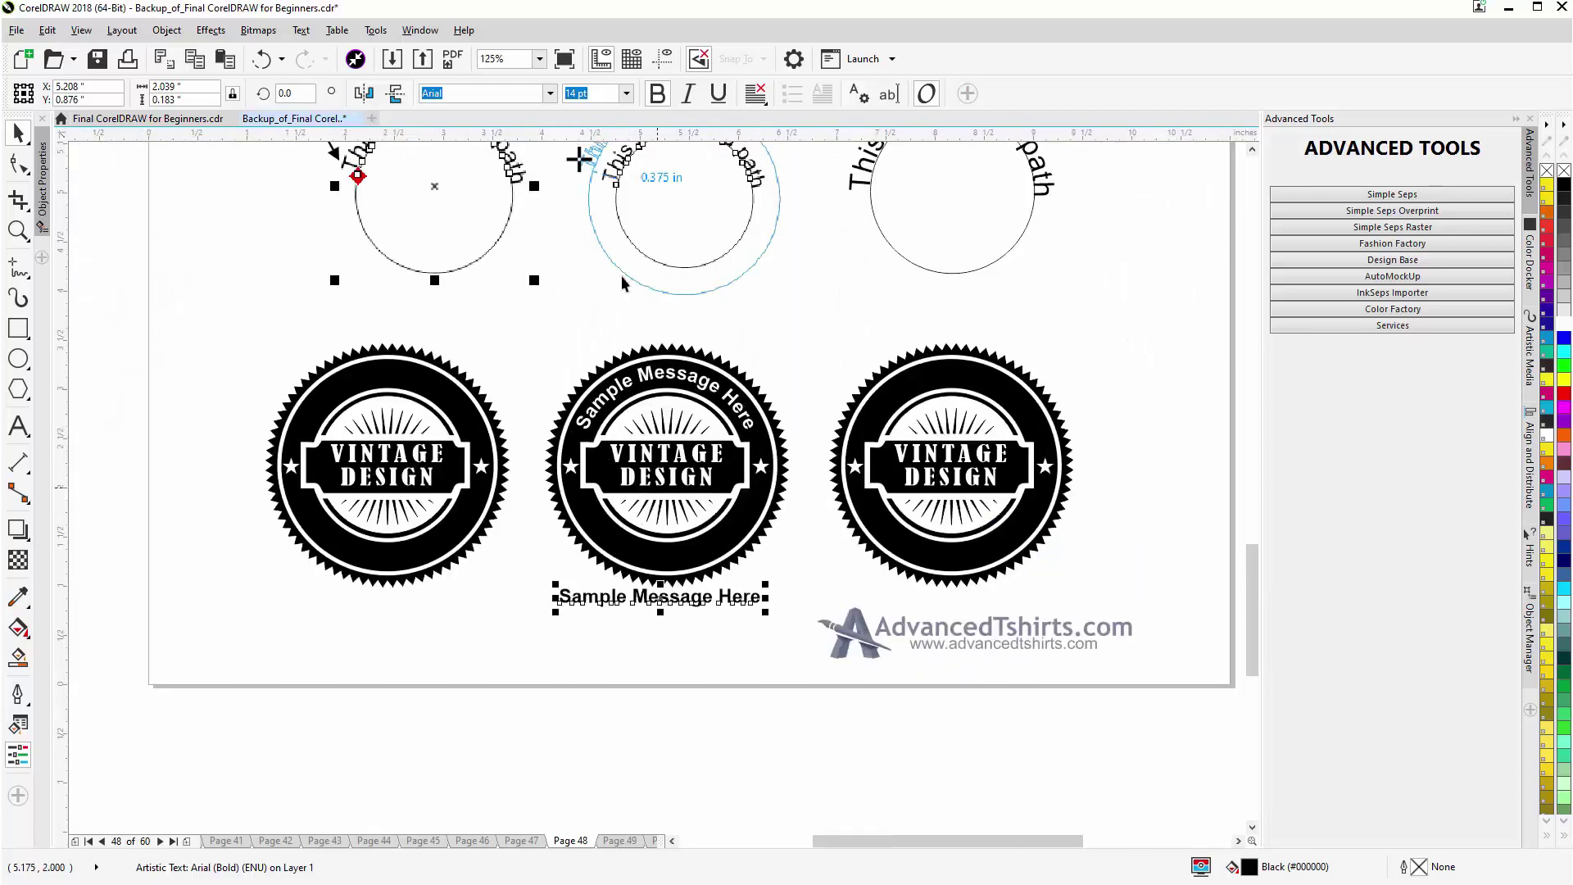
left_click(688, 397)
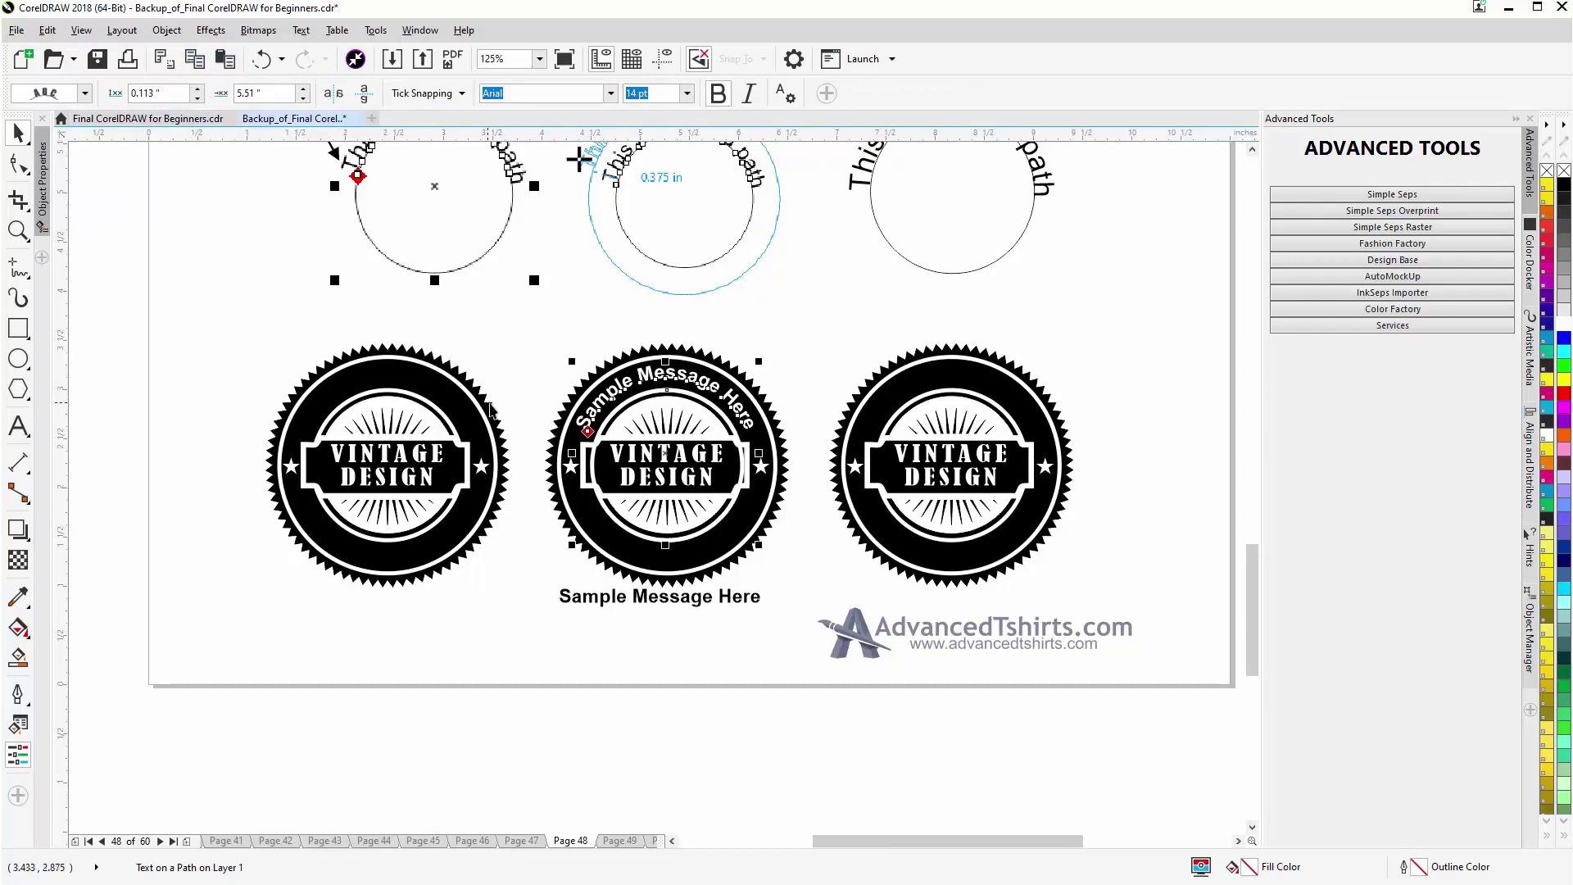
scroll(616, 429, "up", 1)
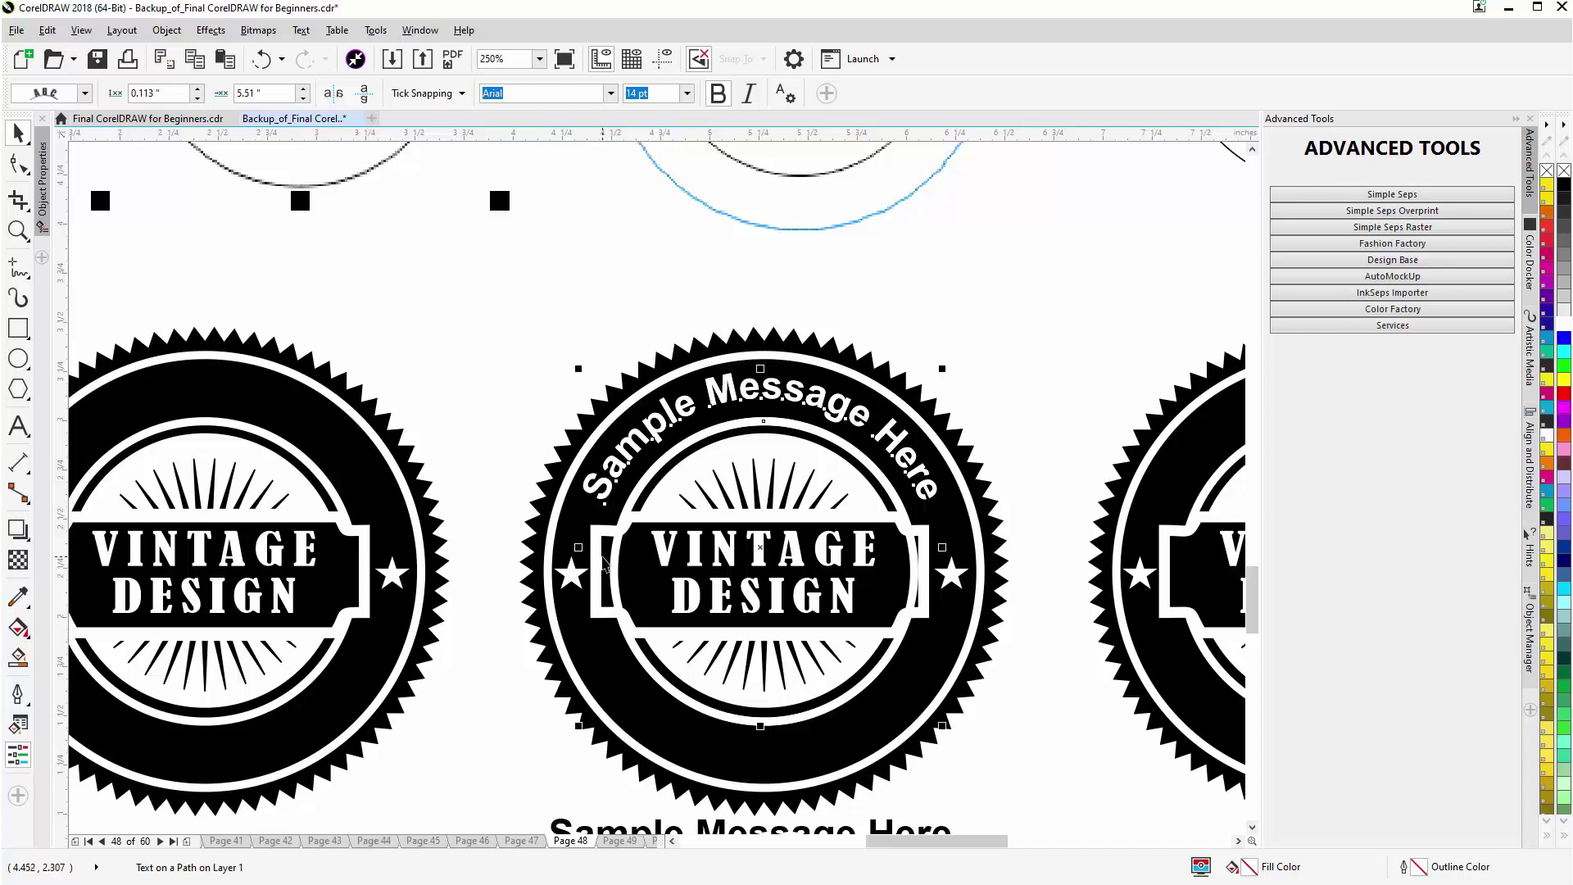
left_click(336, 97)
left_click(363, 97)
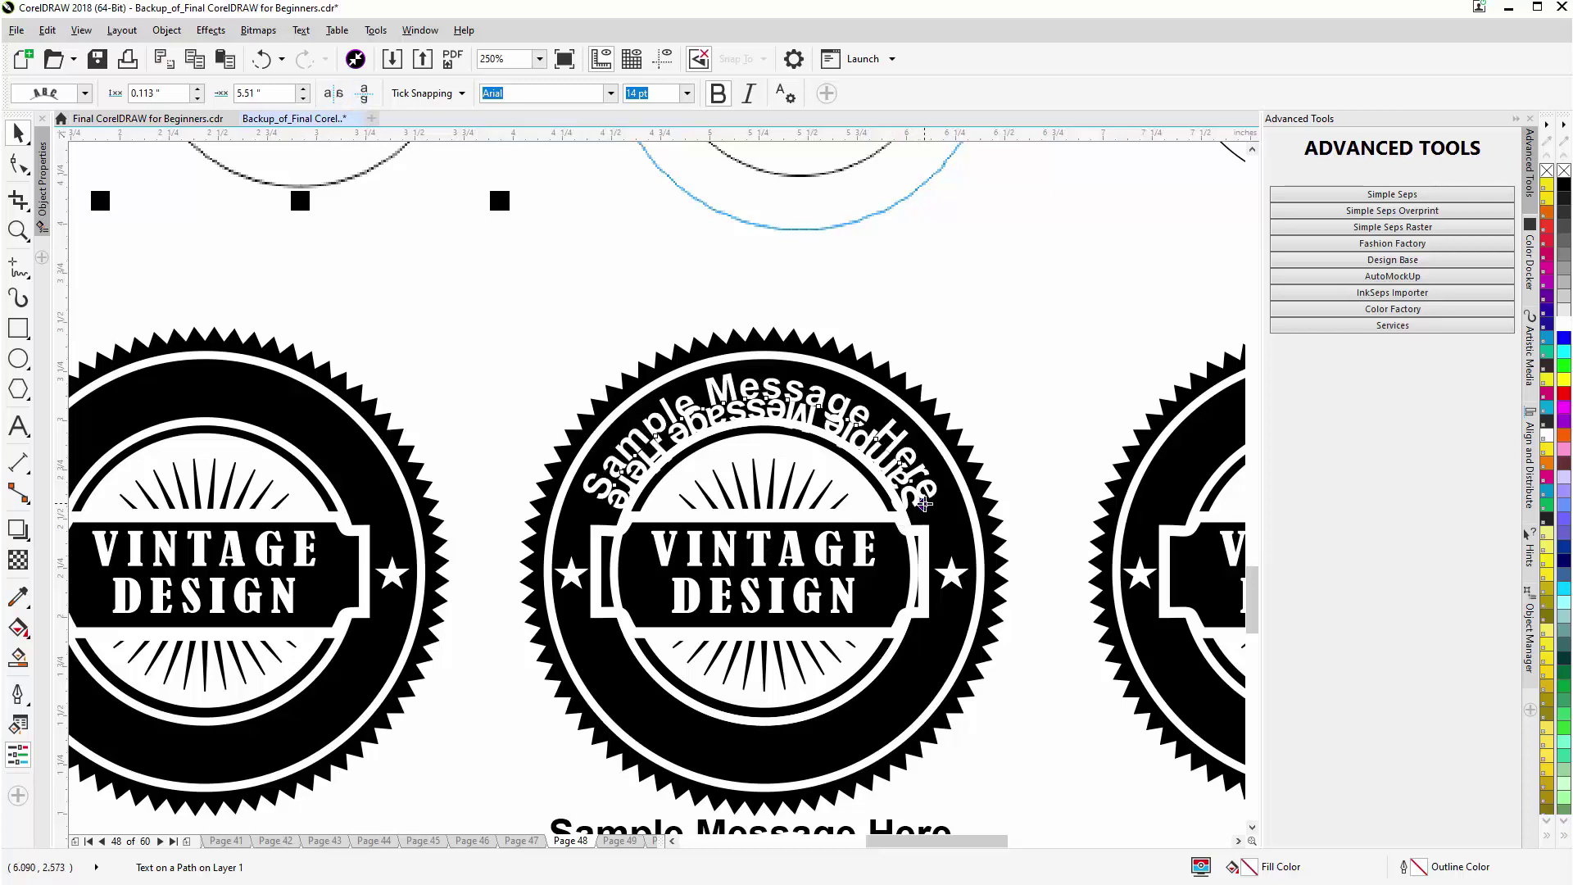
Slide the mirrored text to the bottom of the badge ring, centred about 0.222 in away with a 3.097 in offset
left_click_drag(916, 555, 610, 691)
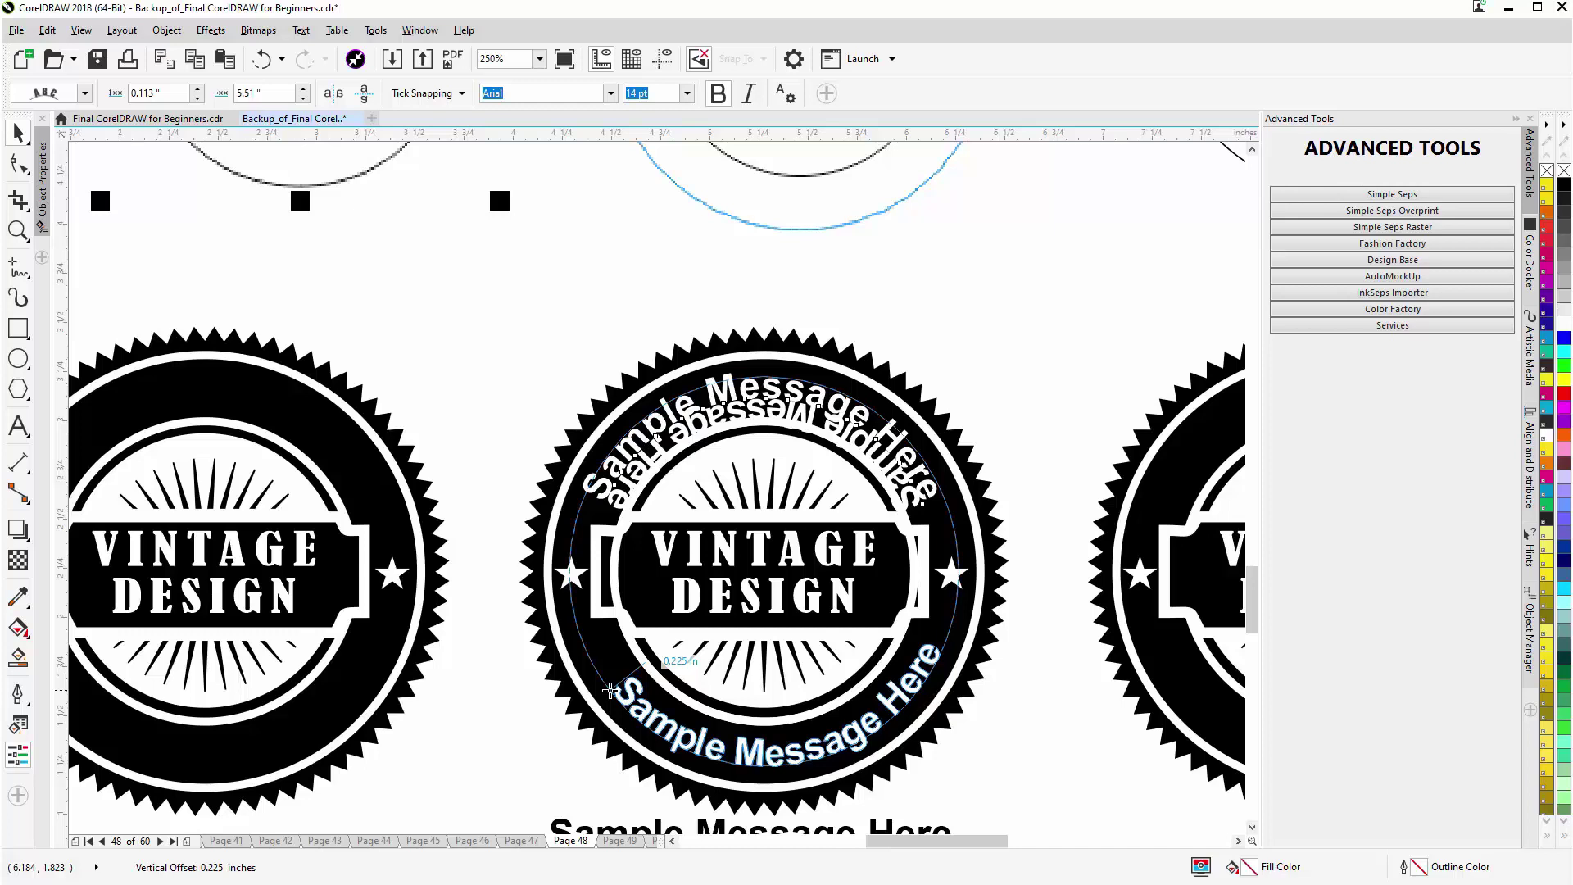
left_click_drag(610, 691, 609, 691)
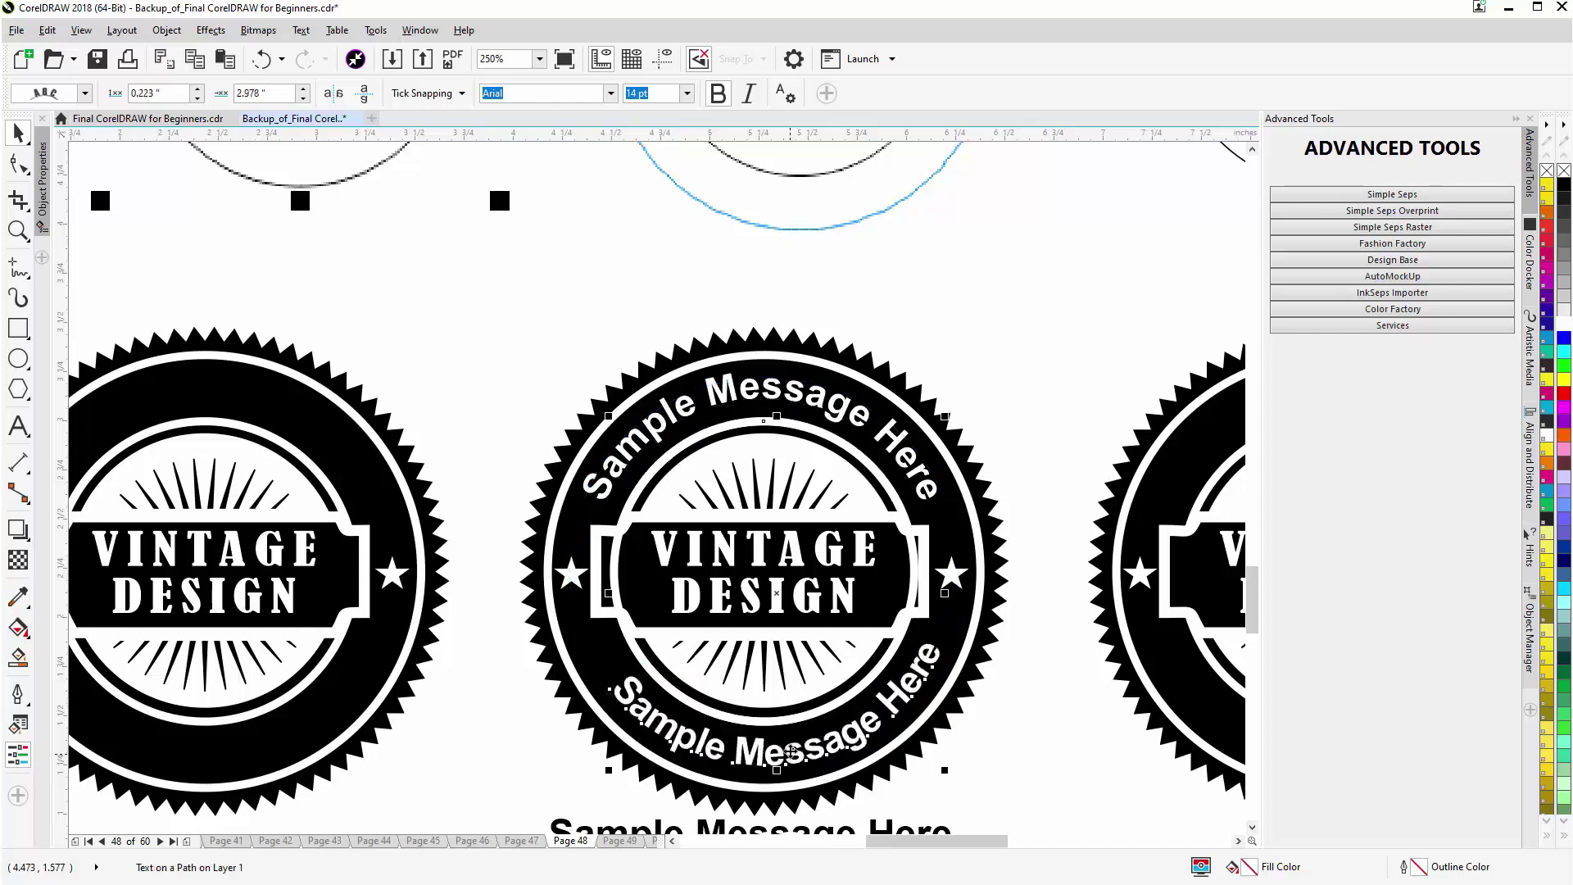
left_click_drag(784, 753, 768, 756)
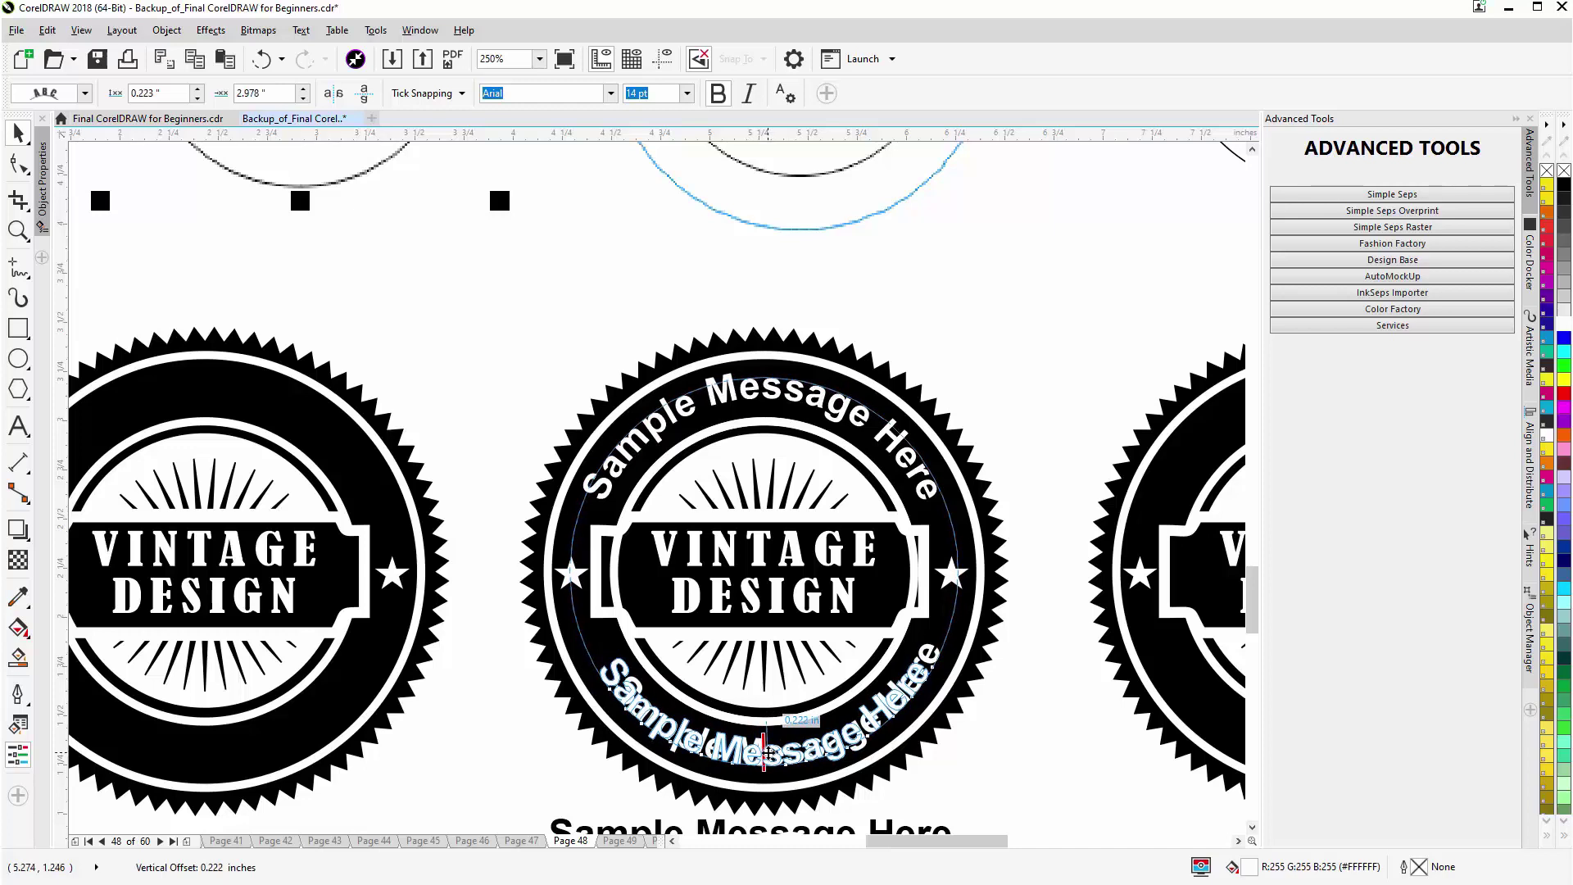
left_click_drag(768, 752, 768, 751)
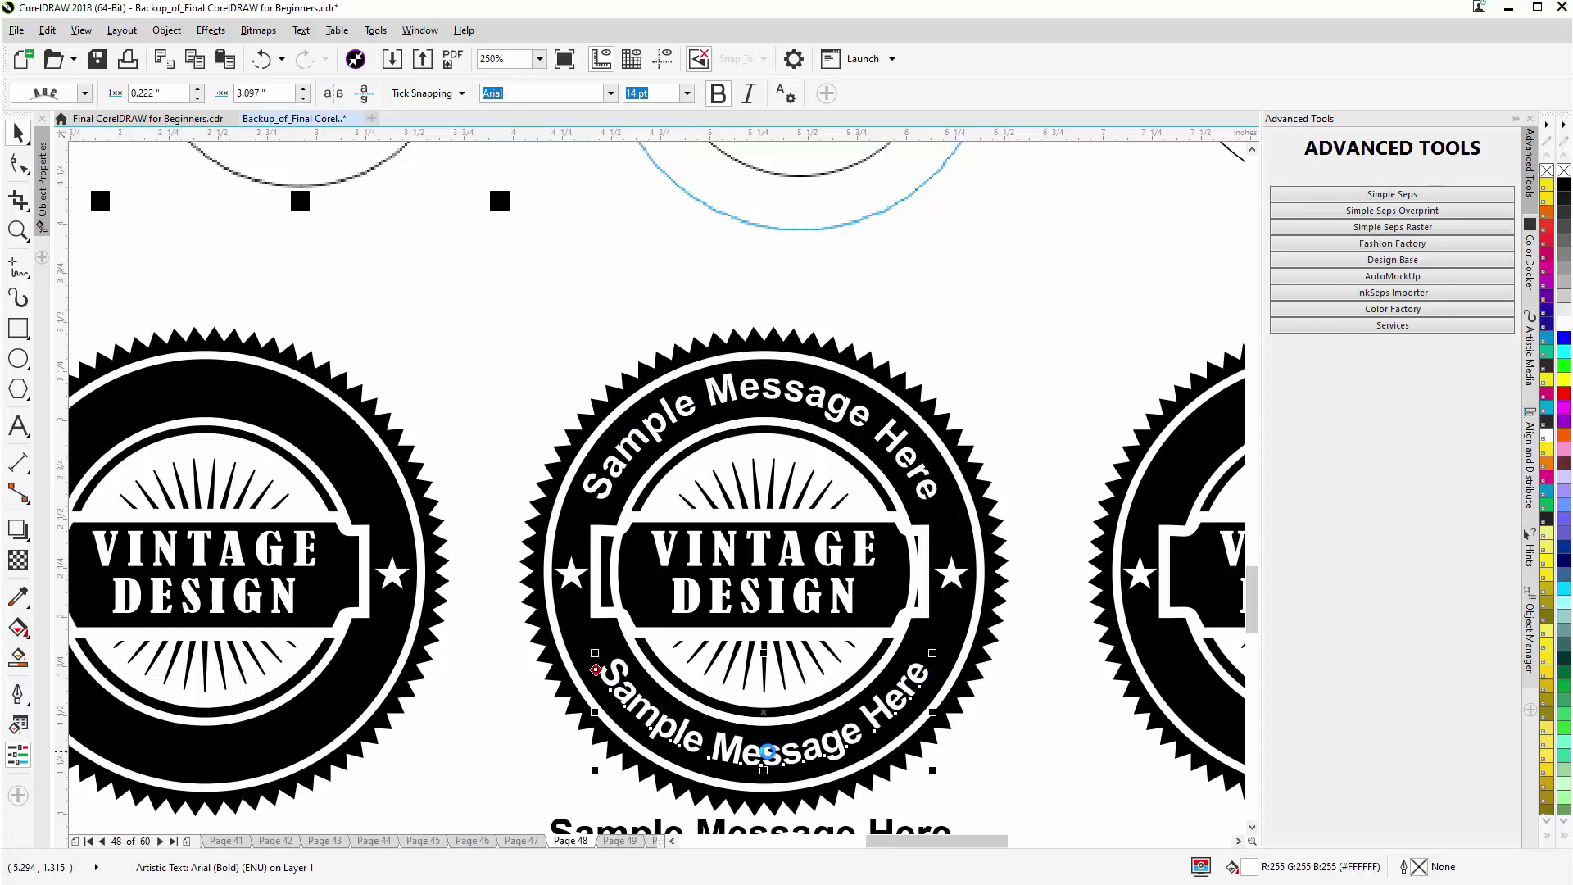
Widen the character spacing of the badge's bottom "Sample Message Here" text with the Shape tool
left_click(20, 169)
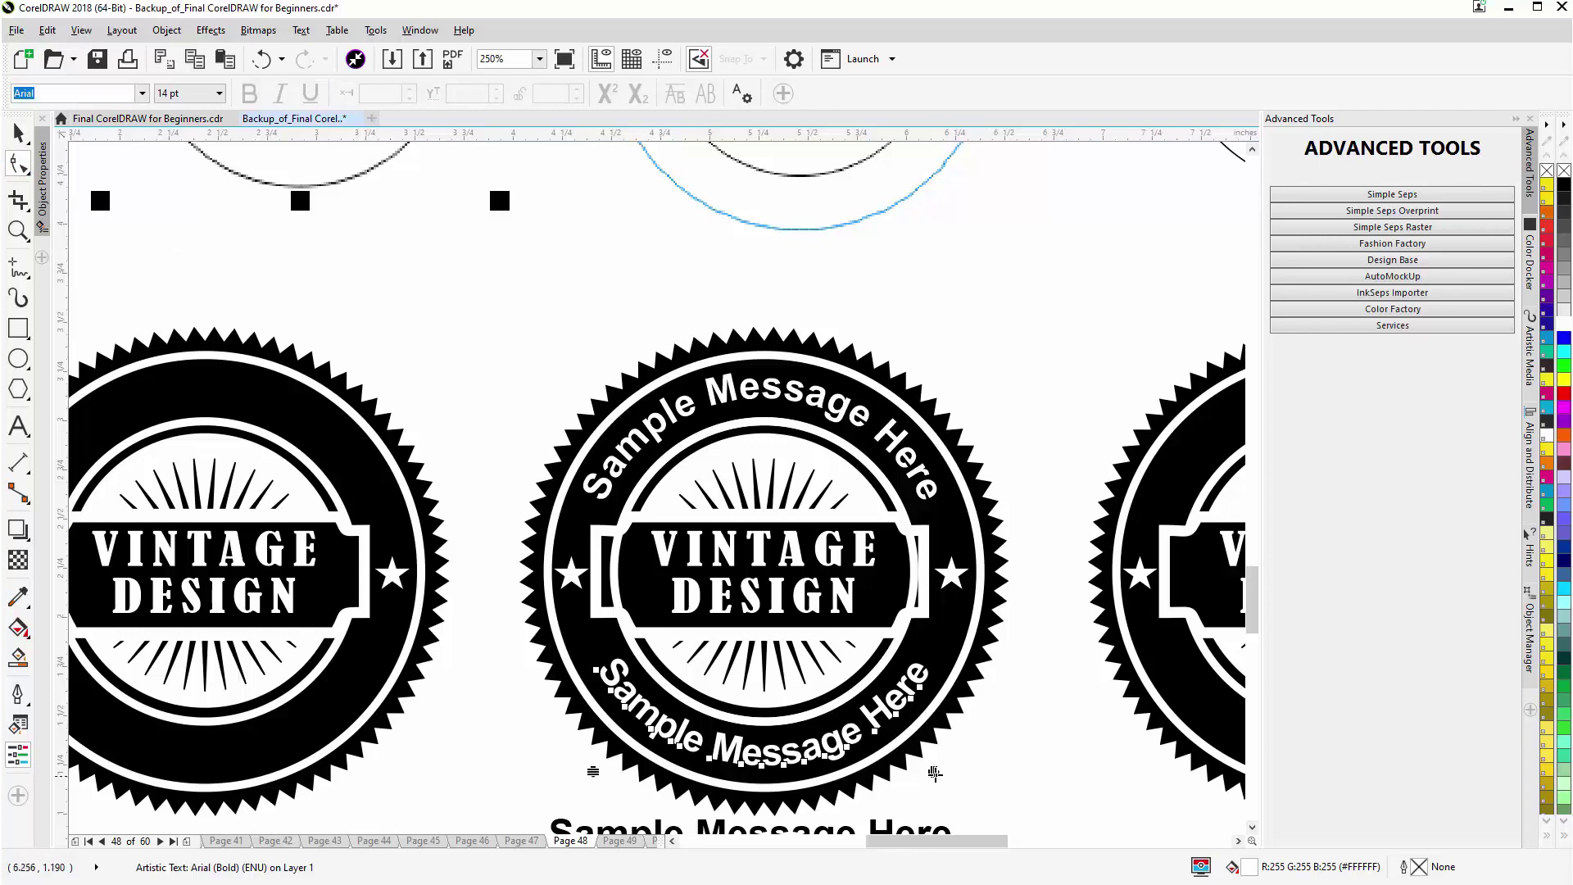
left_click_drag(933, 771, 943, 776)
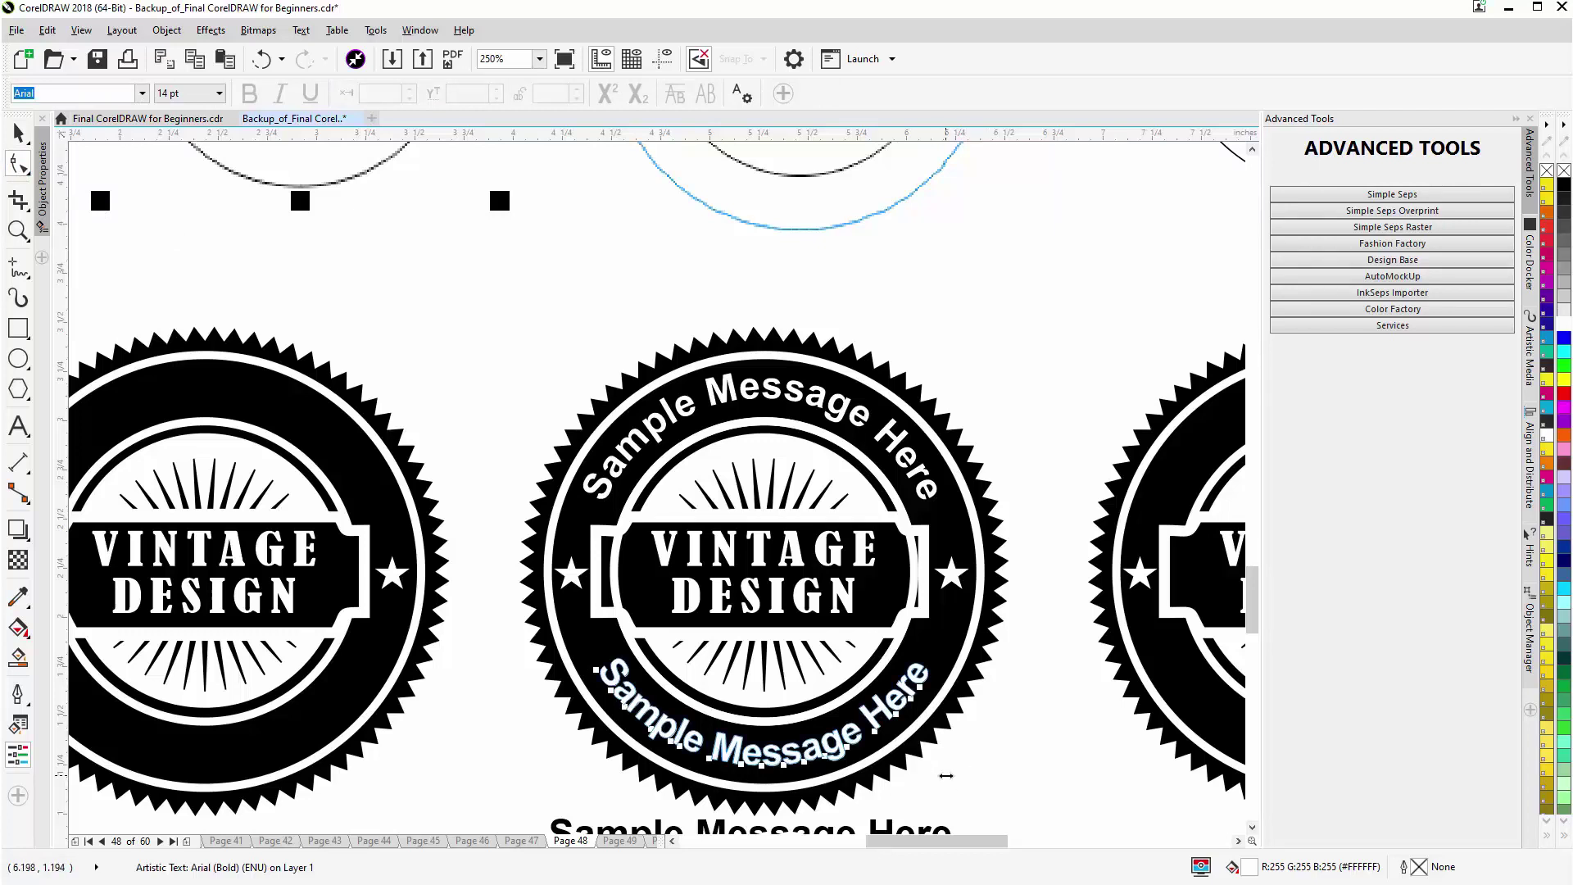
left_click_drag(947, 775, 944, 774)
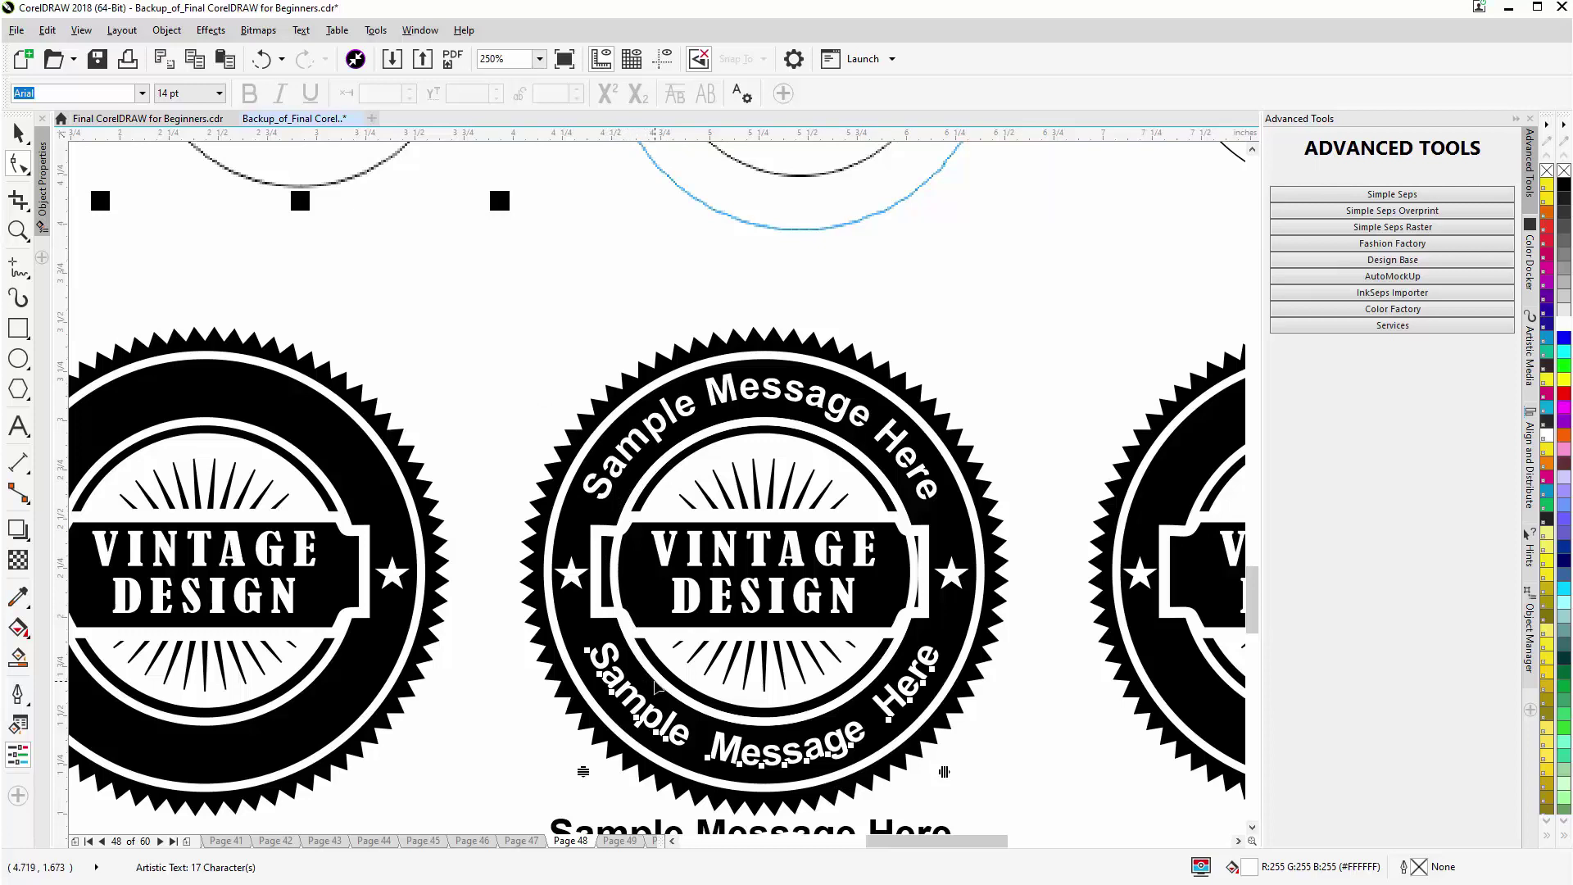
left_click(18, 132)
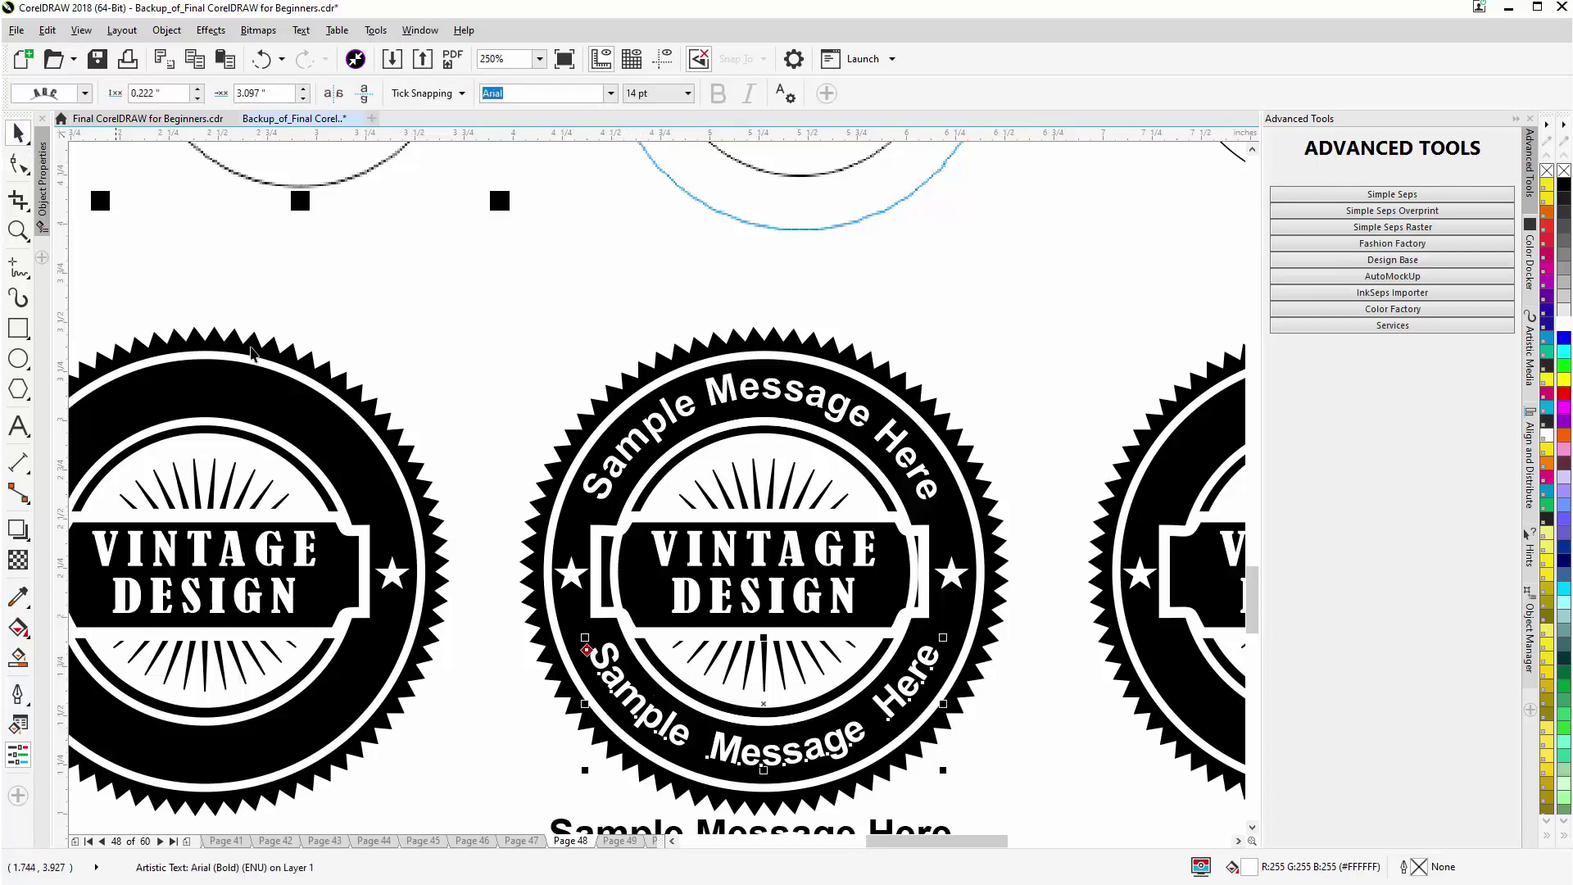
left_click(963, 352)
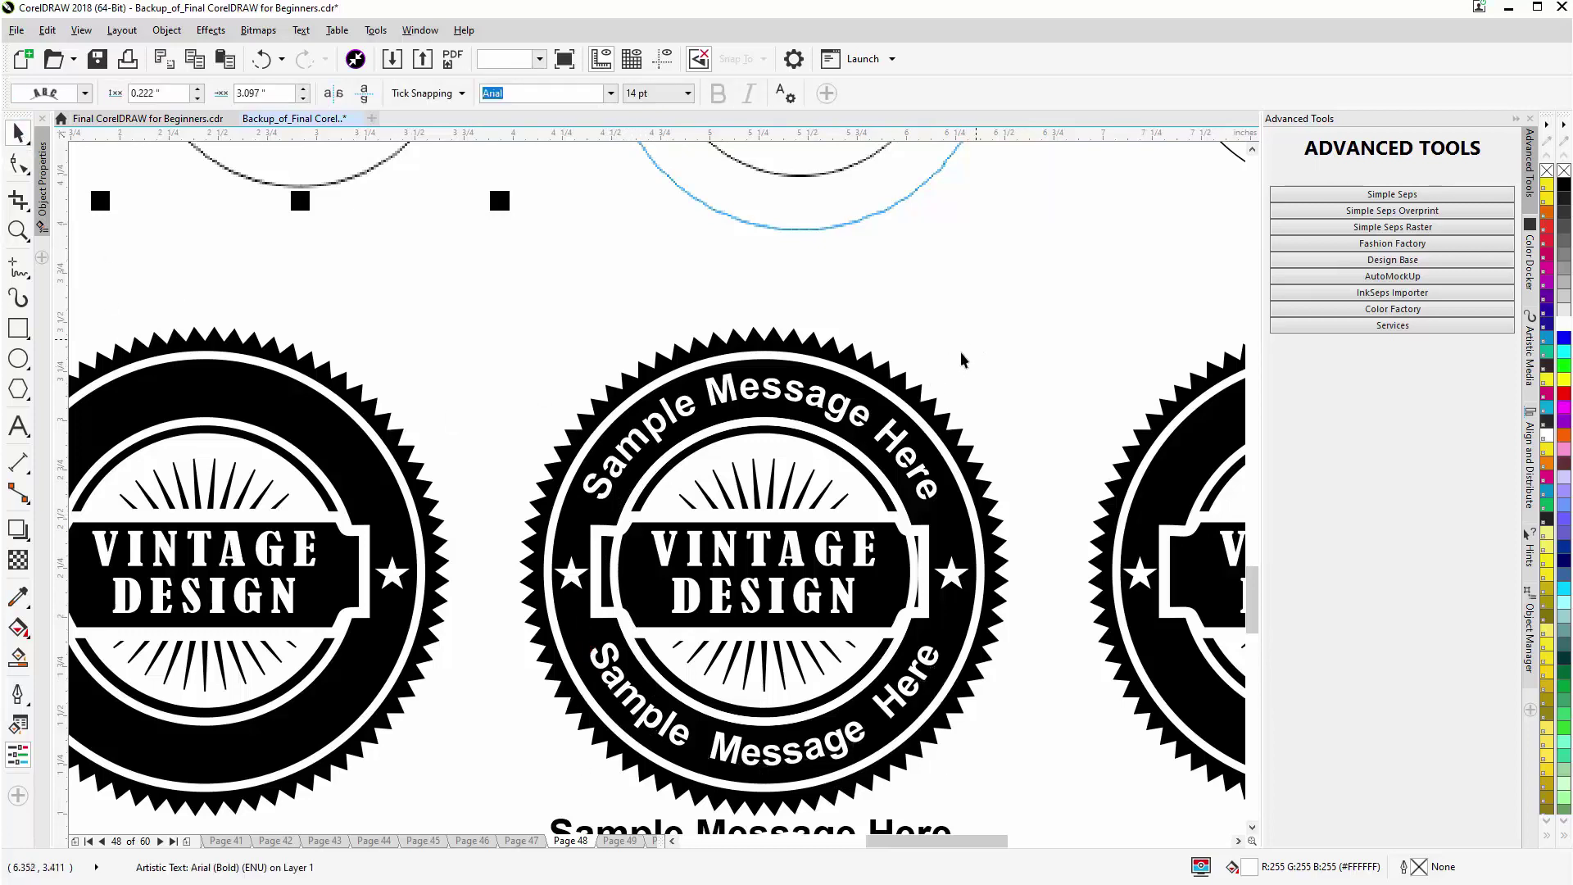
Cut the duplicate control ellipse belonging to the bottom text out of the middle badge, keeping the text
left_click(864, 470)
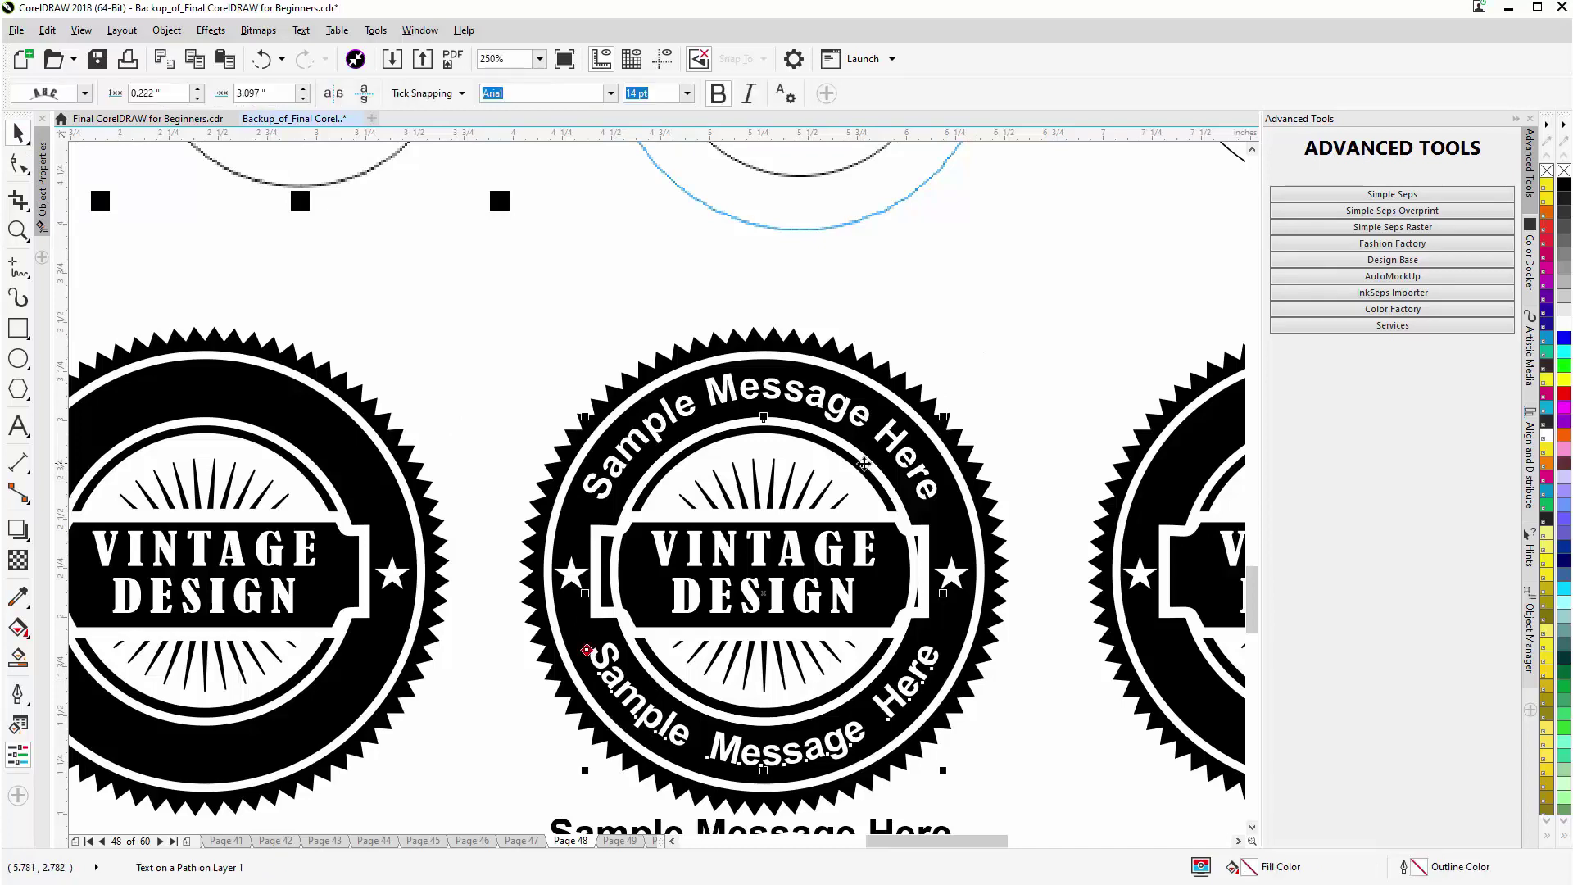
right_click(865, 464)
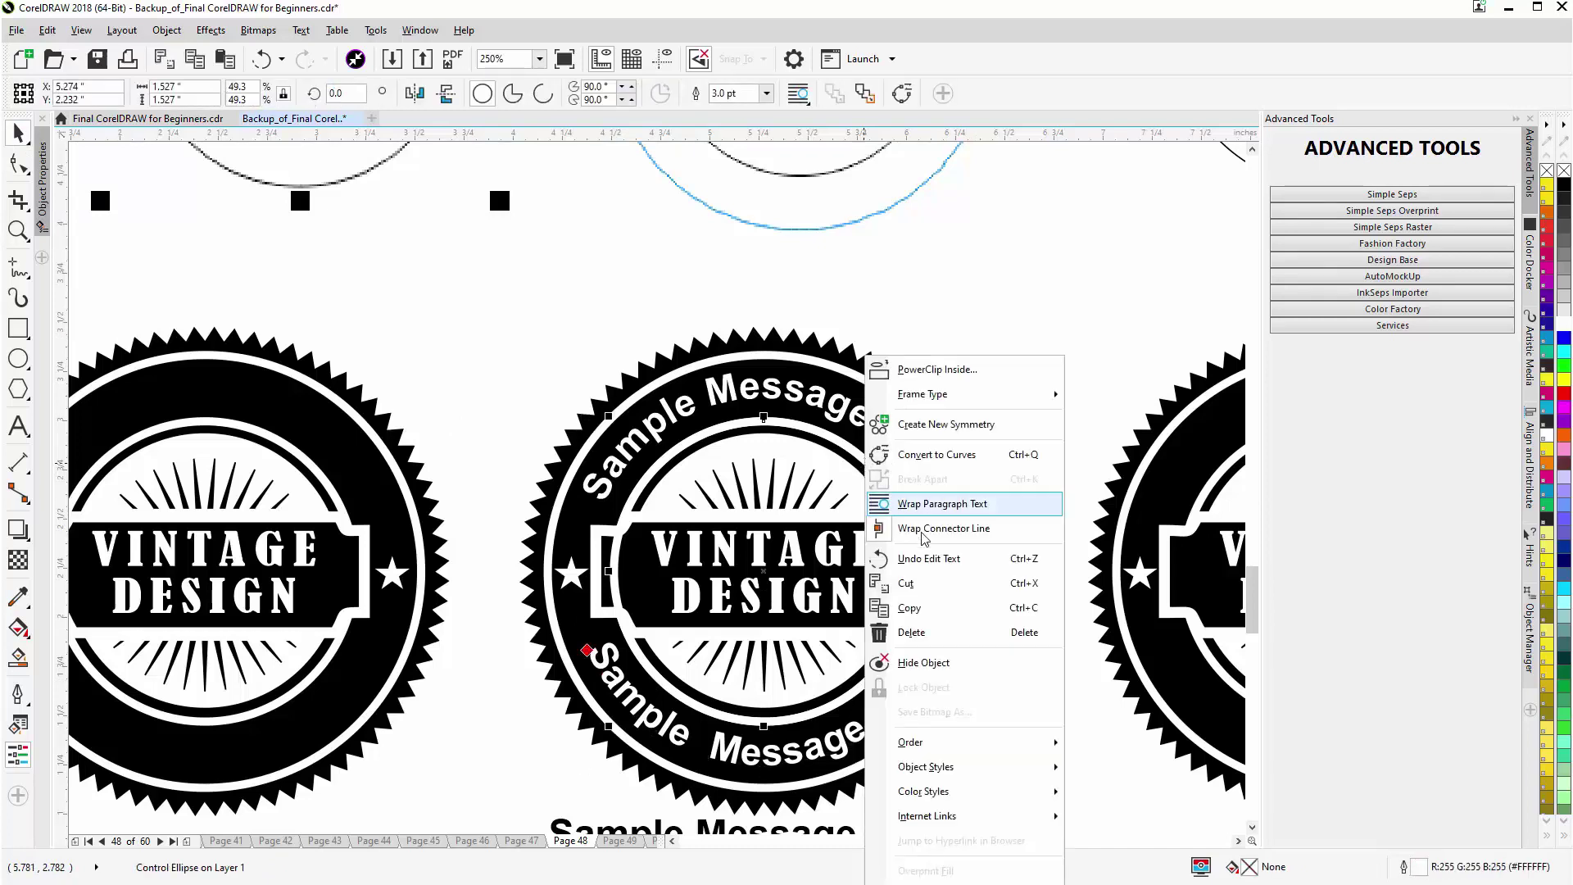
left_click(937, 587)
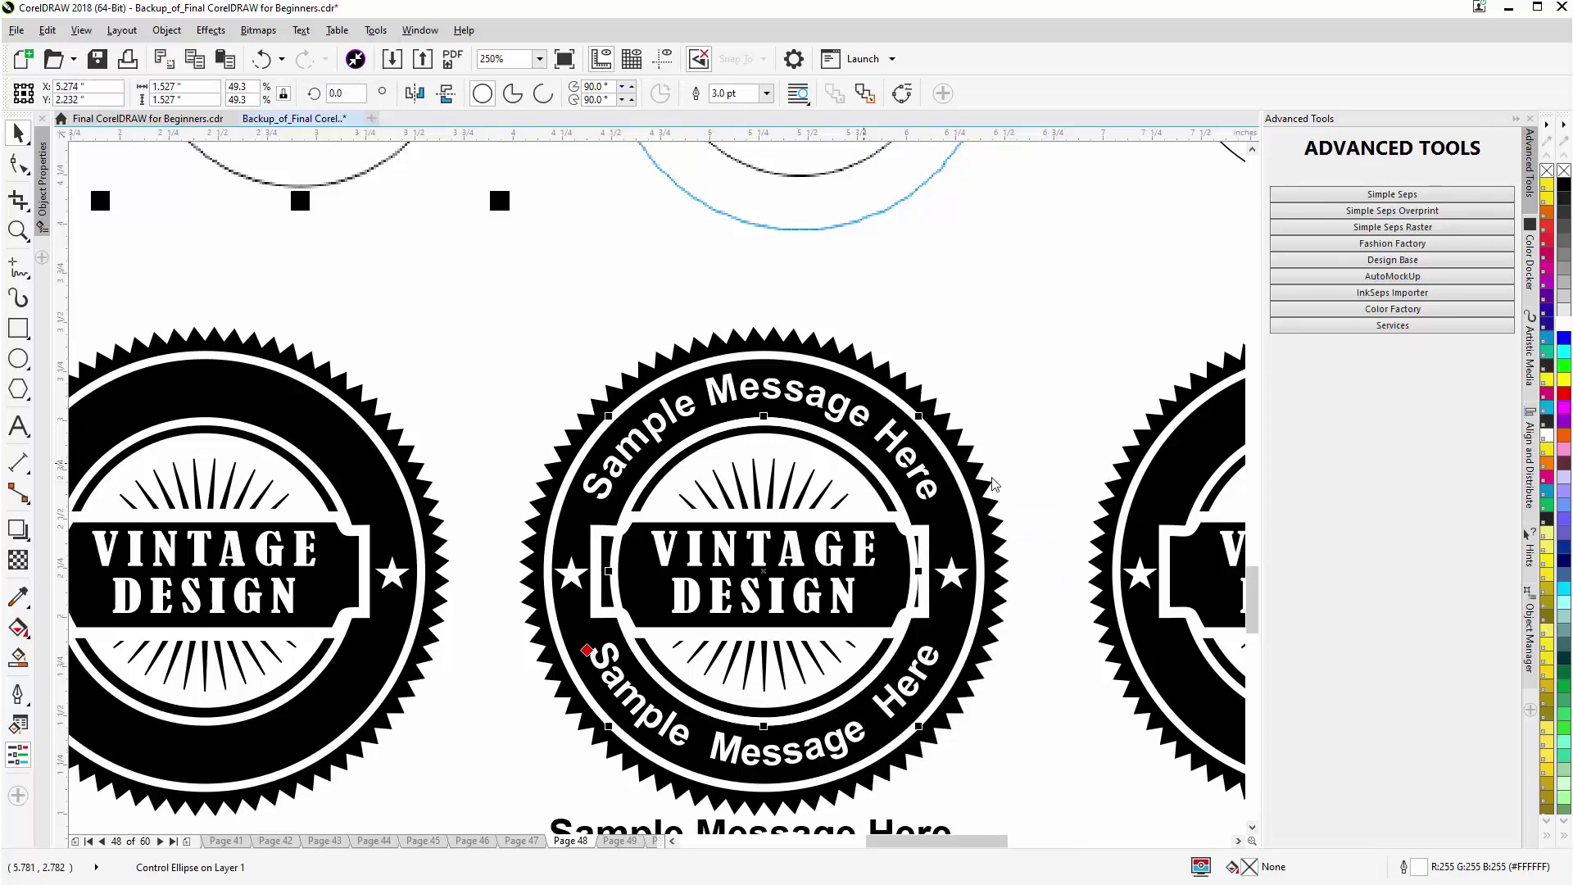
key("Escape")
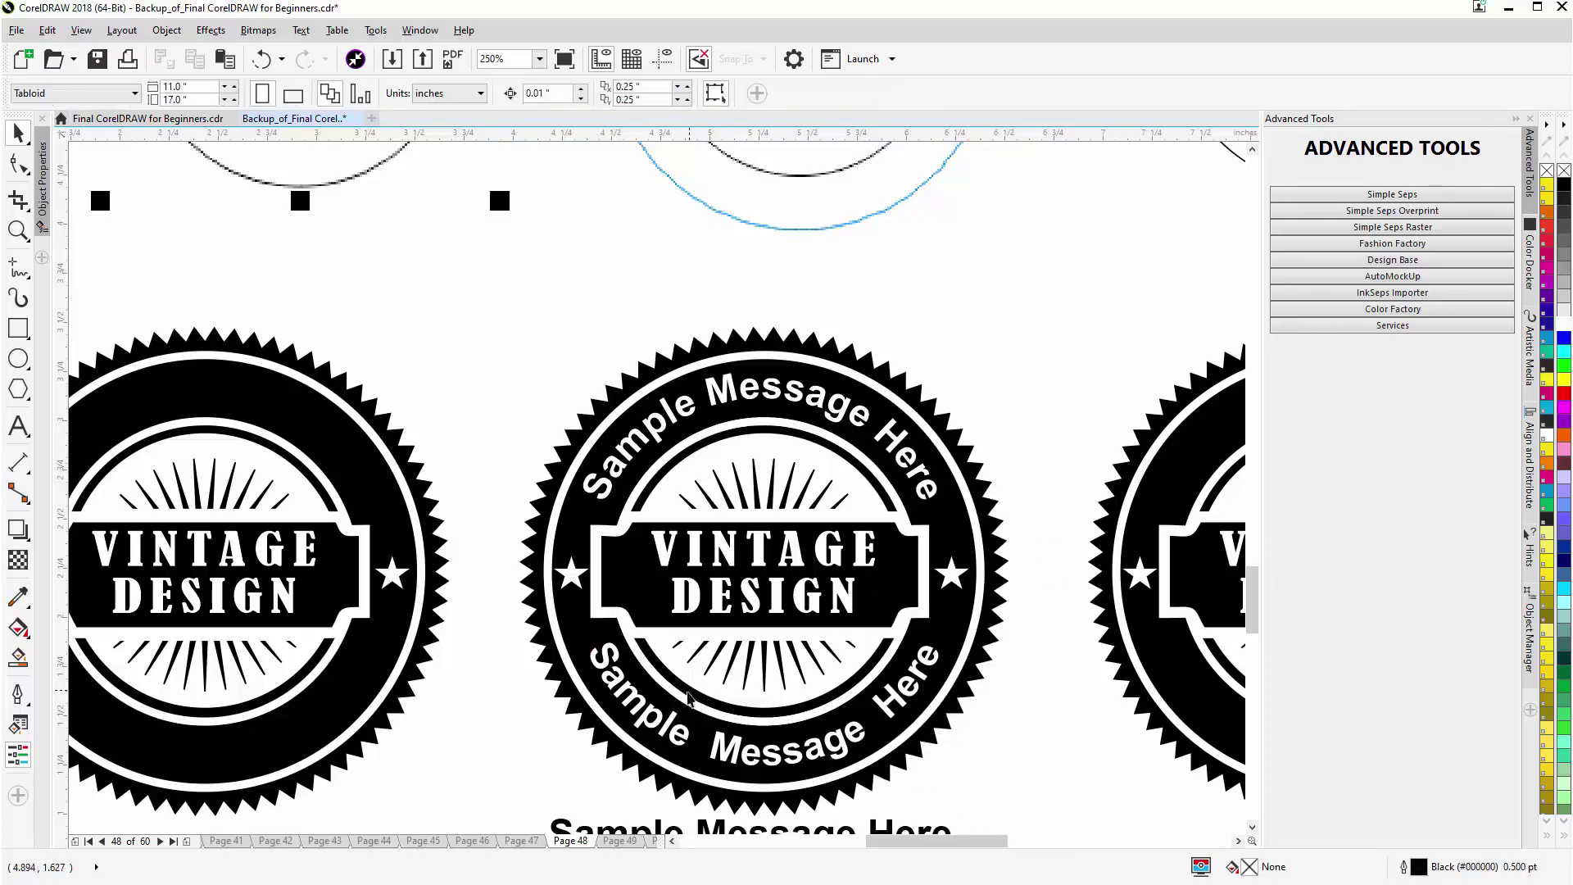
left_click(650, 721)
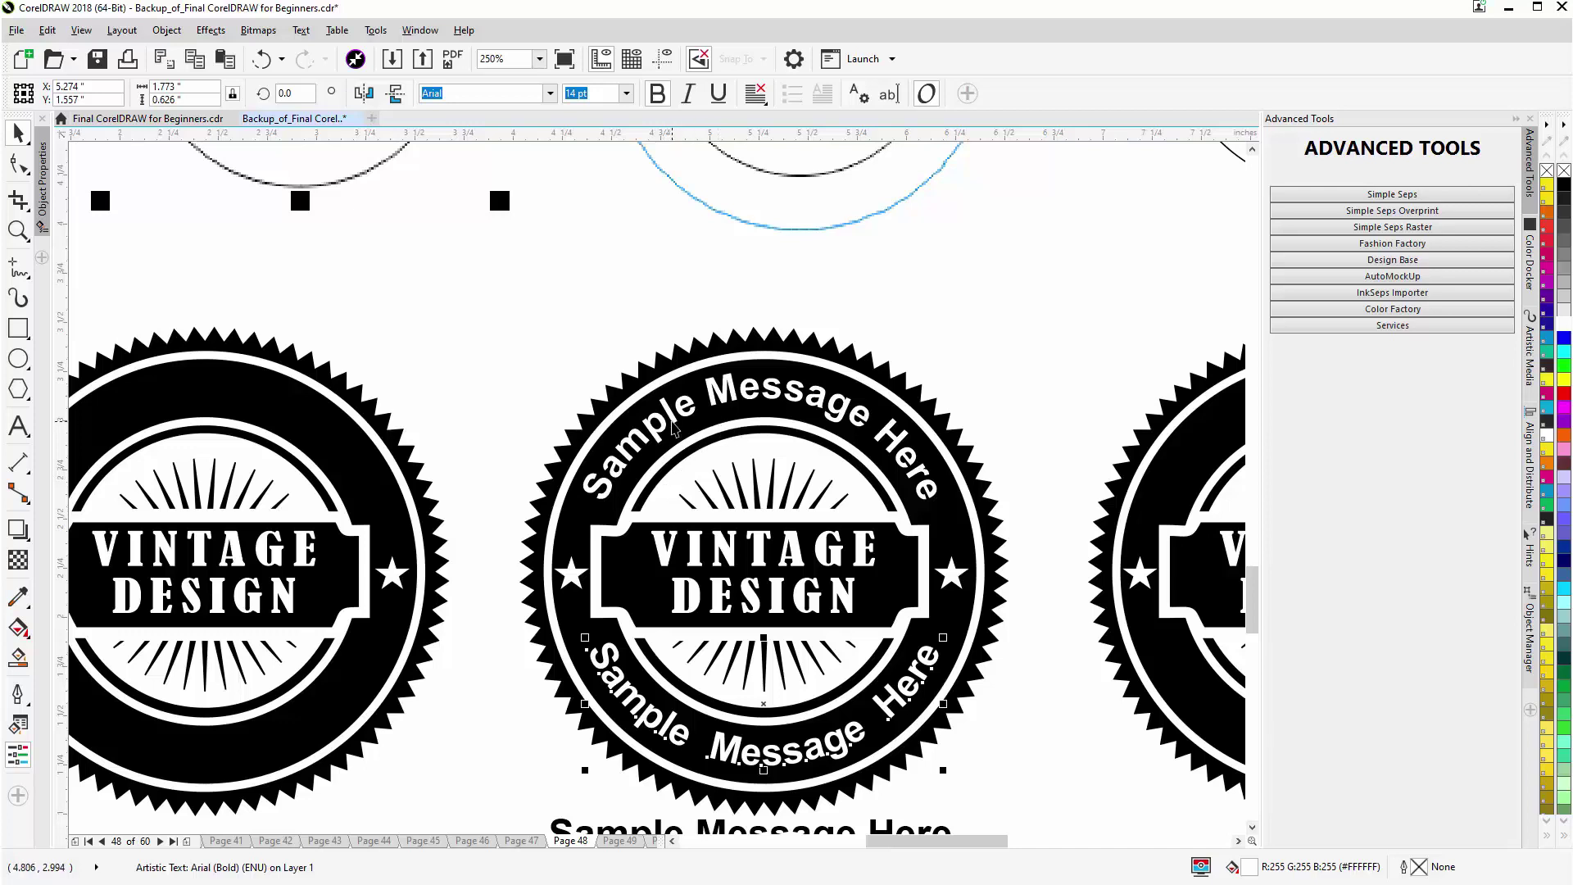
Try cutting the top text's control ellipse out of the middle badge, and undo the cut
left_click(651, 674)
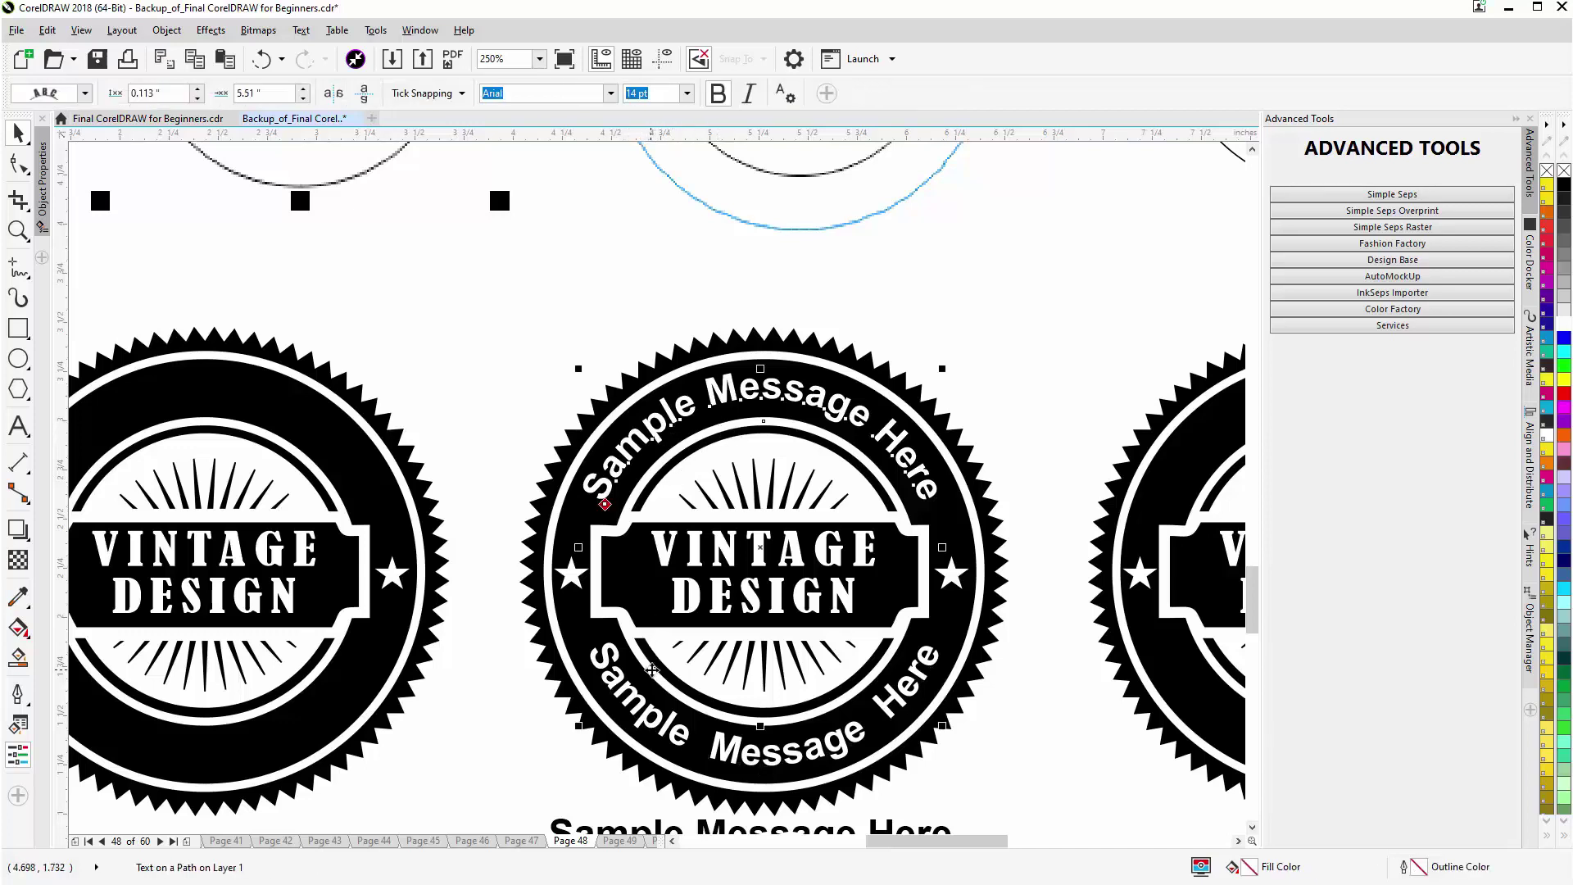
right_click(652, 671)
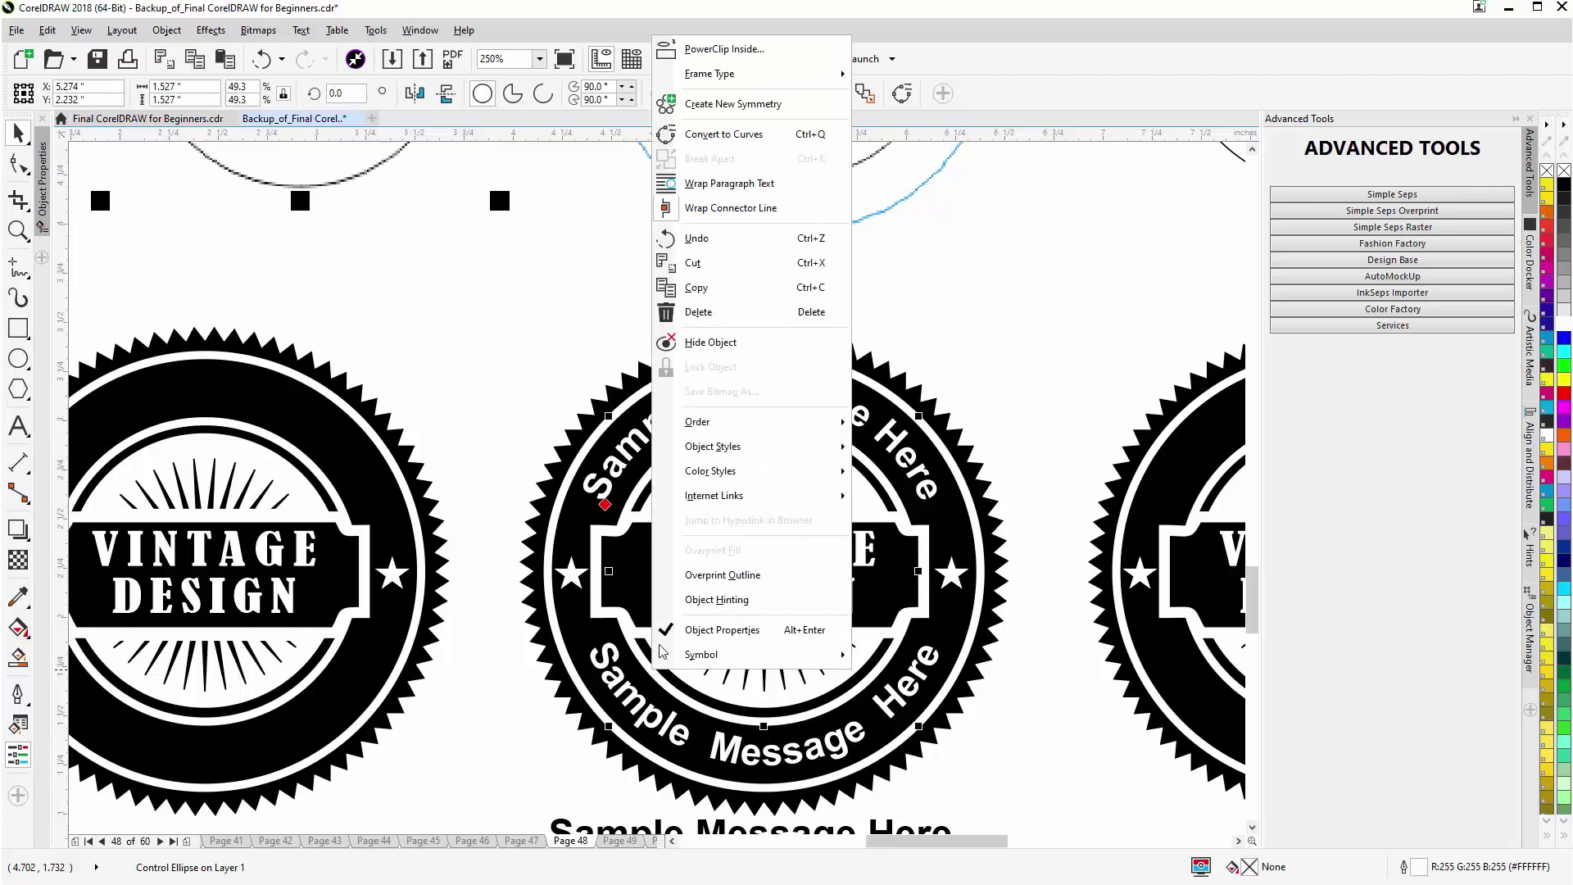
left_click(731, 263)
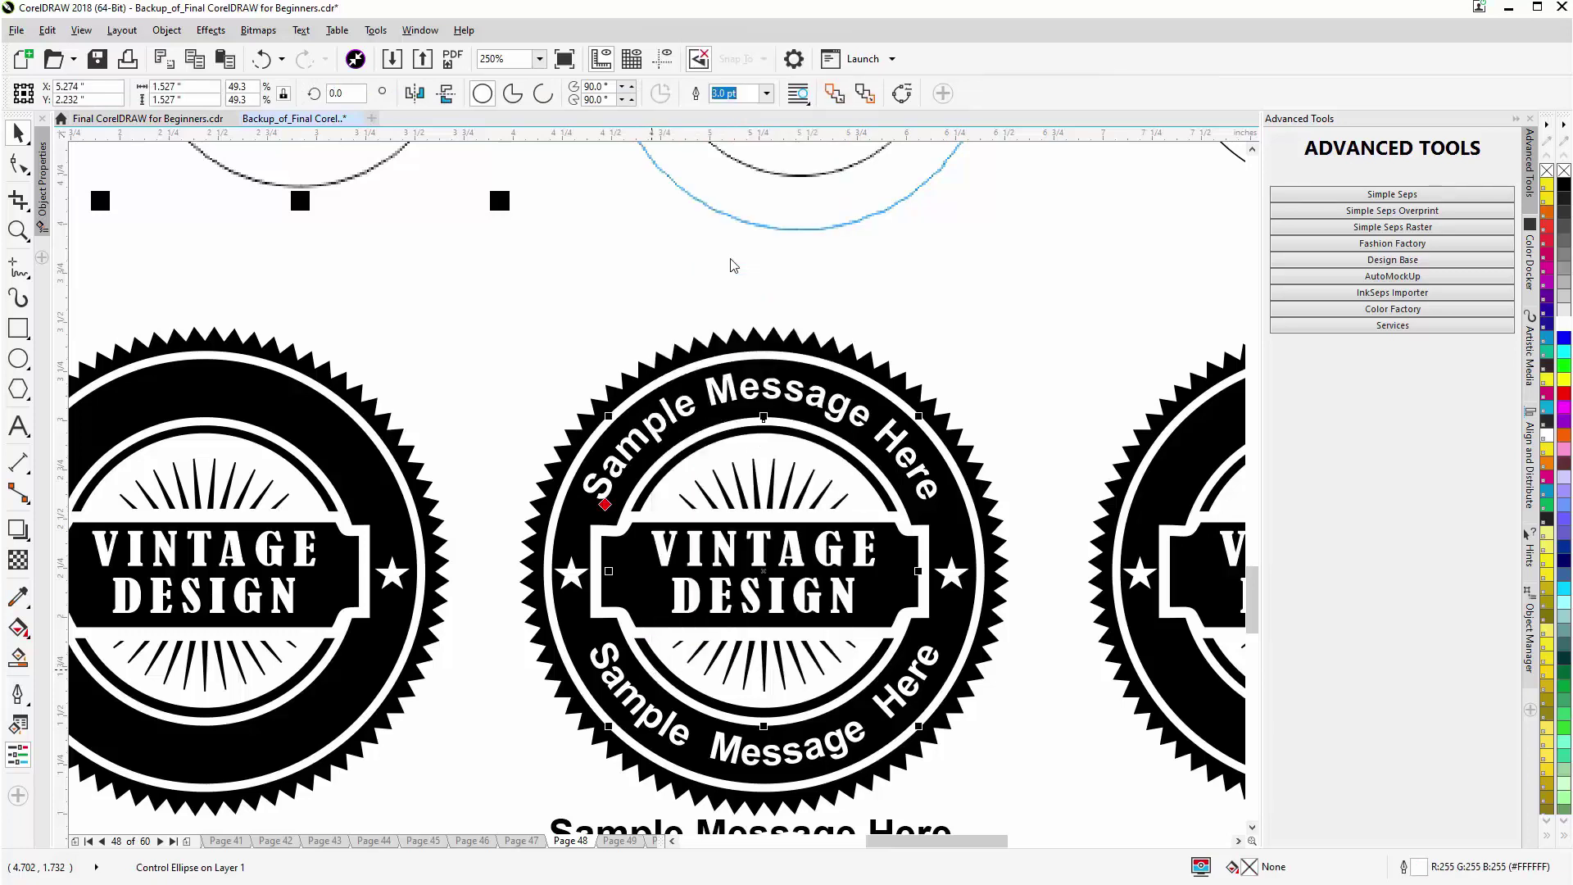
left_click(708, 328)
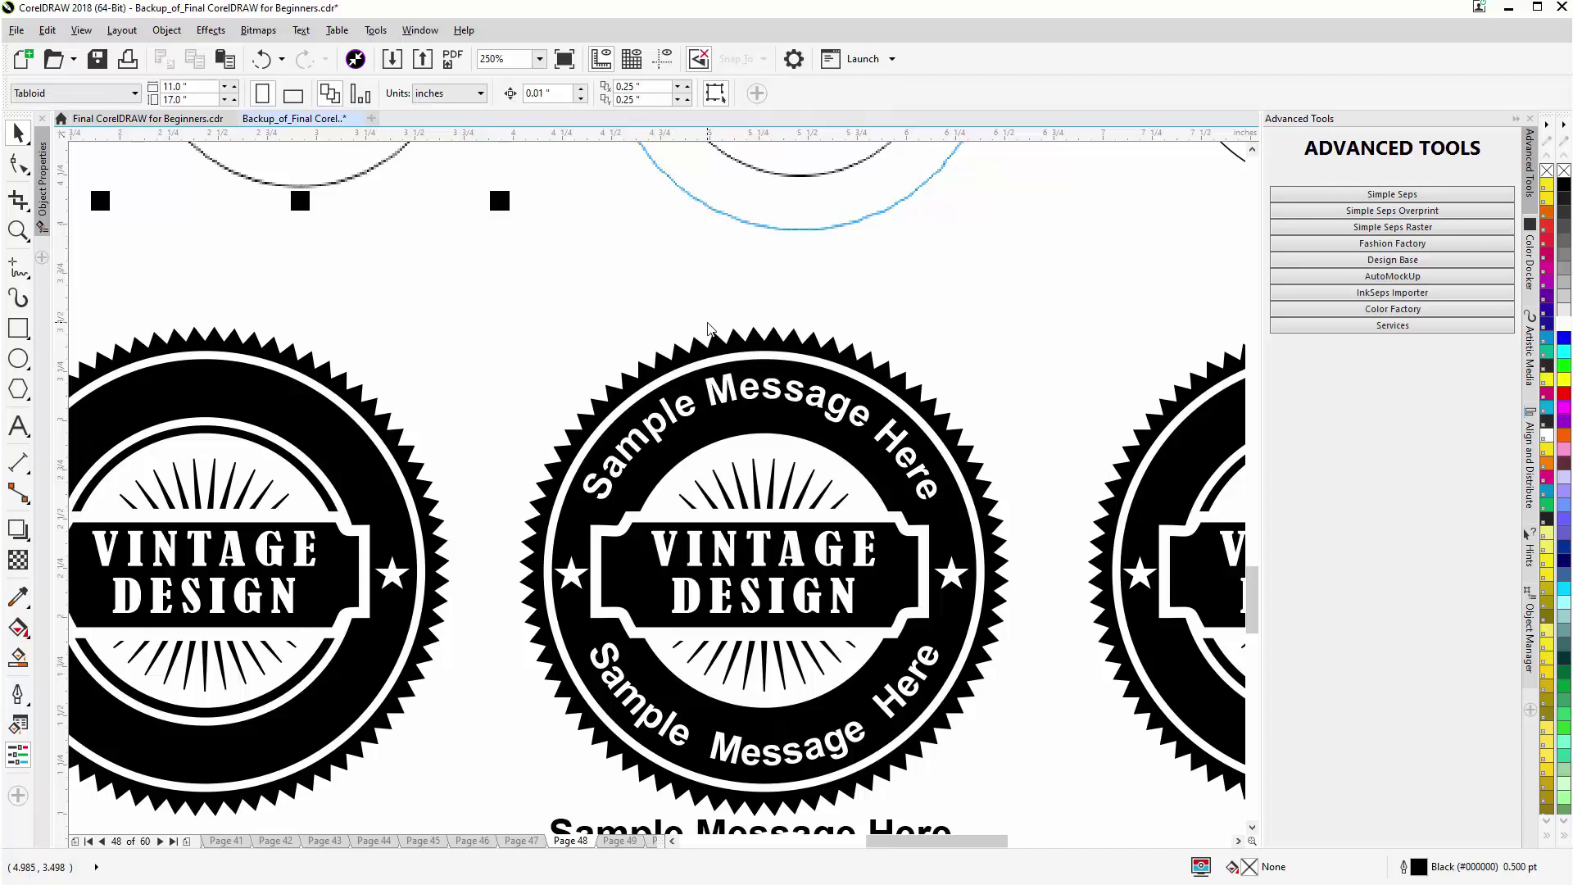
key("ctrl+z")
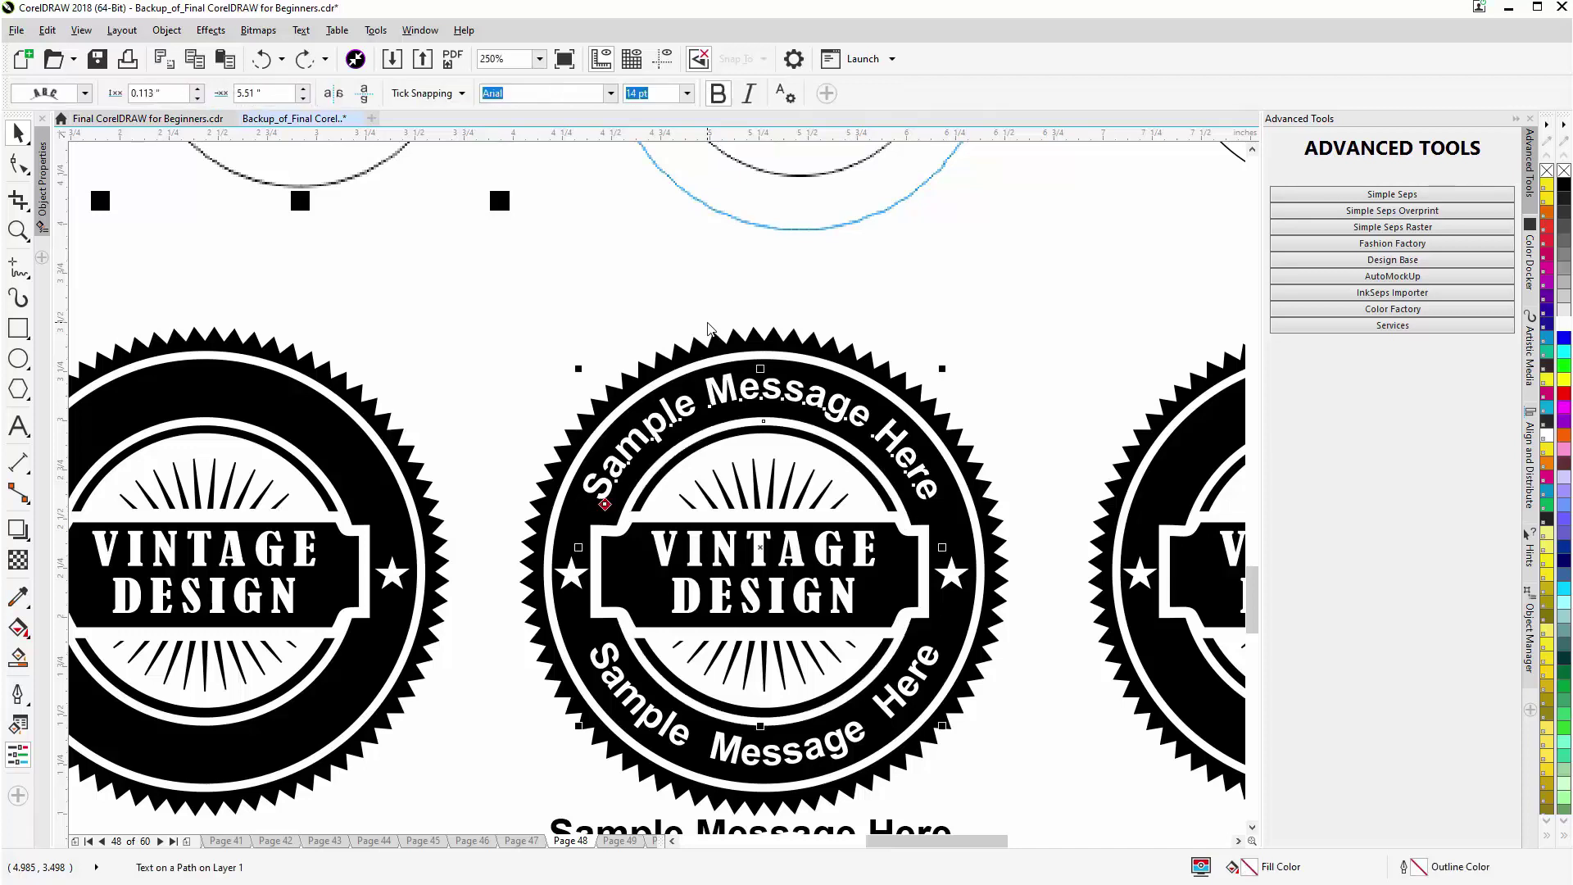
left_click(1062, 275)
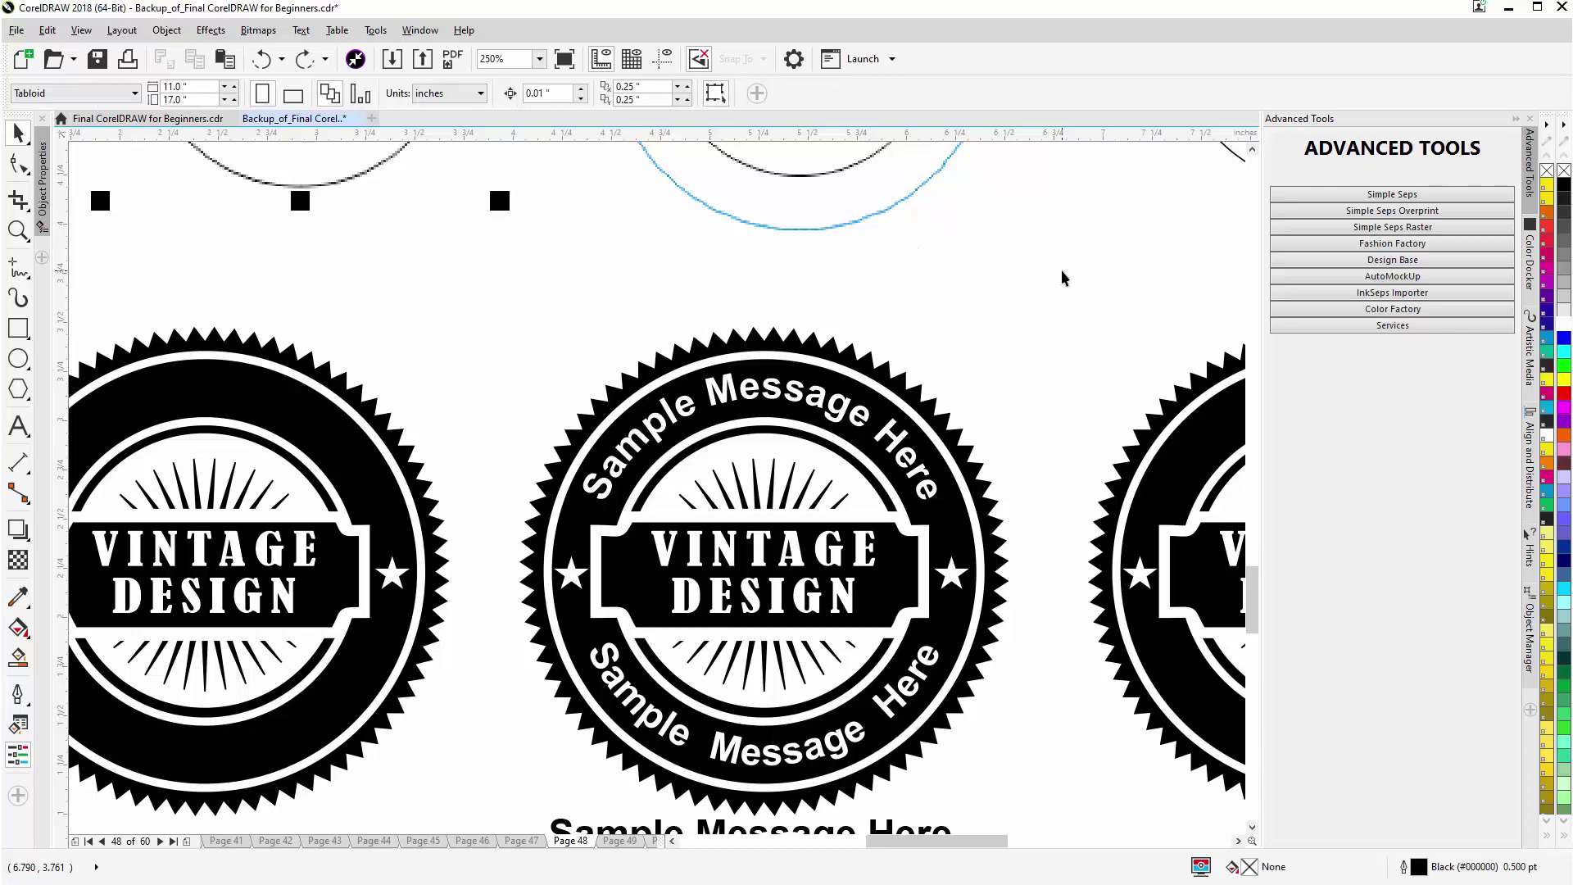